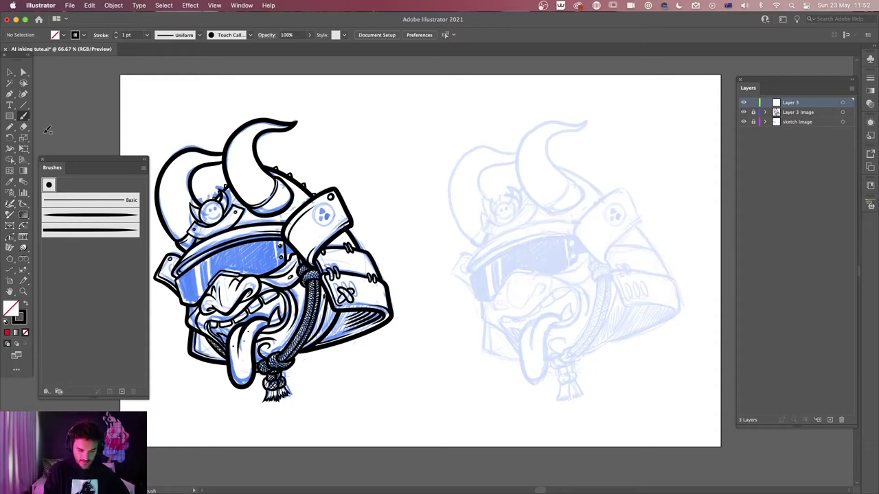
Pick the Paintbrush Tool from the brush flyout and draw a test zigzag between the heads
left_click(24, 118)
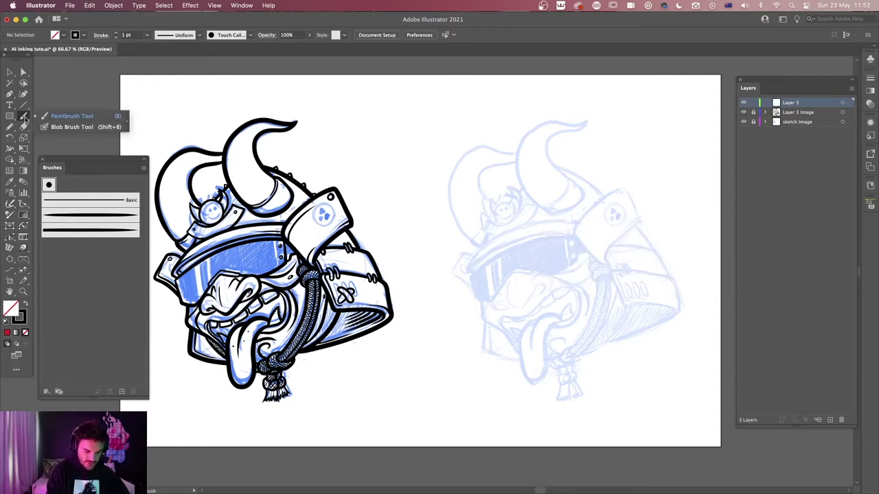
left_click(72, 116)
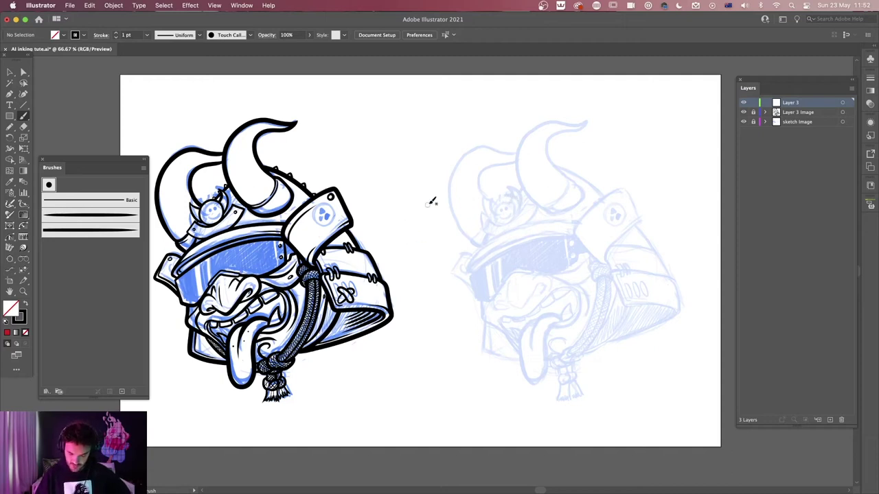
mouse_move(384, 192)
left_mouse_down()
mouse_move(452, 138)
mouse_move(417, 205)
mouse_move(554, 144)
mouse_move(492, 235)
mouse_move(455, 269)
left_mouse_up()
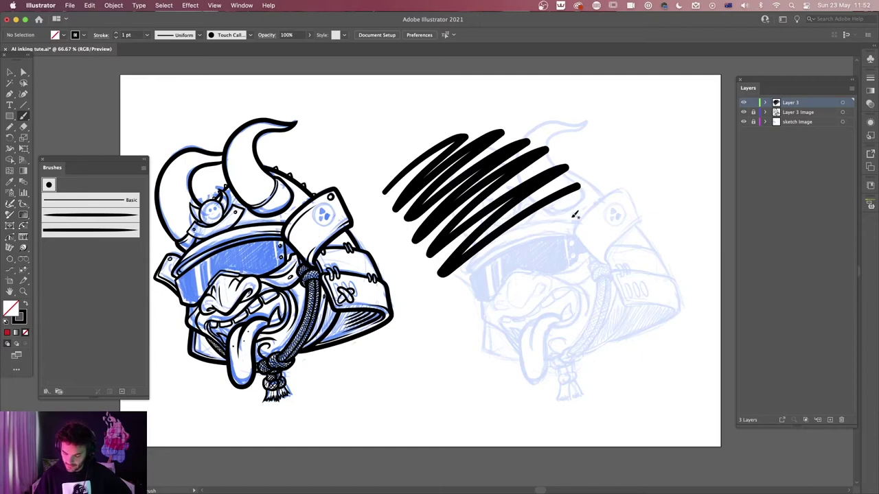
left_click_drag(409, 369, 489, 294)
mouse_move(403, 378)
left_mouse_down()
mouse_move(484, 307)
mouse_move(490, 320)
left_mouse_up()
mouse_move(405, 380)
left_mouse_down()
mouse_move(517, 323)
mouse_move(582, 265)
left_mouse_up()
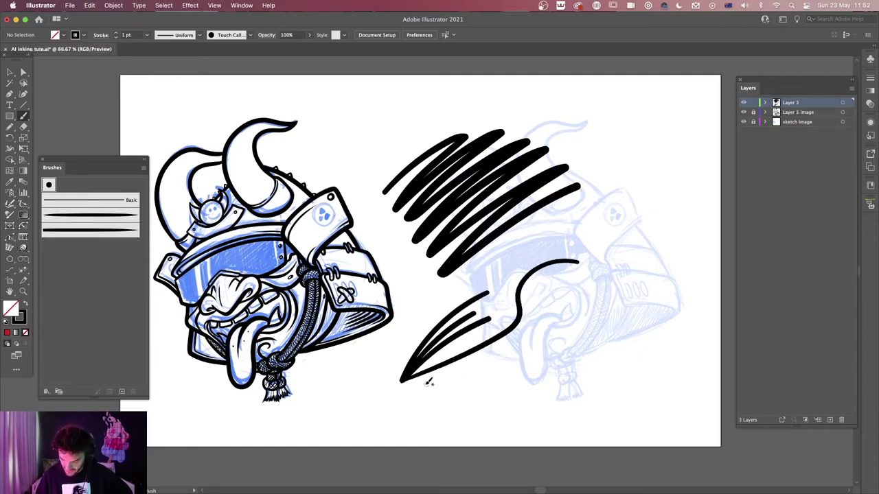
mouse_move(407, 382)
left_mouse_down()
mouse_move(575, 280)
mouse_move(631, 297)
left_mouse_up()
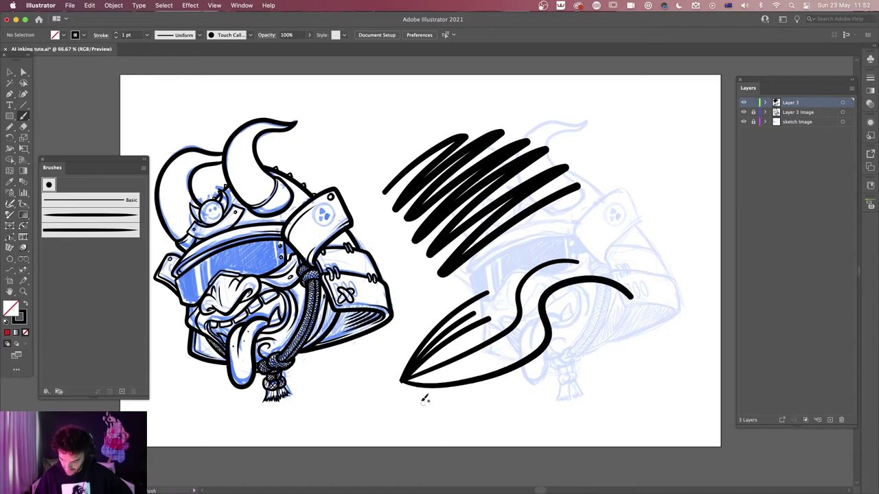
mouse_move(450, 397)
left_mouse_down()
mouse_move(543, 370)
mouse_move(585, 387)
mouse_move(560, 424)
mouse_move(519, 413)
mouse_move(652, 352)
mouse_move(610, 357)
left_mouse_up()
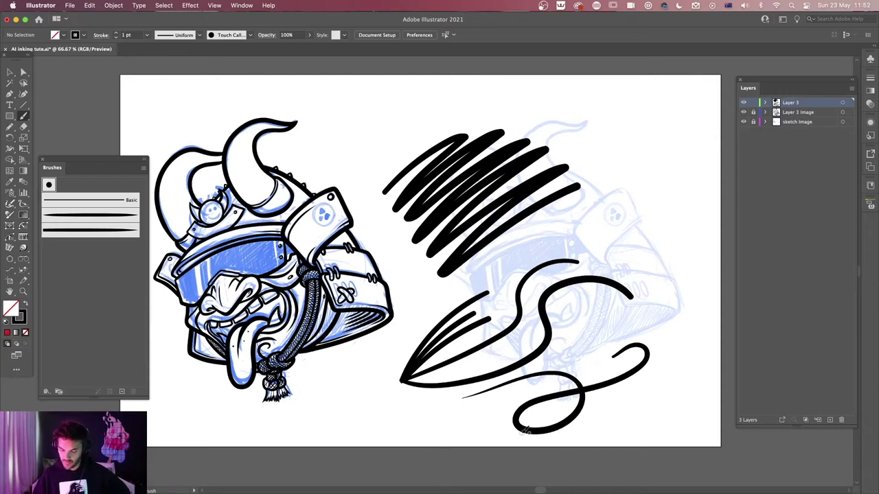
key("v")
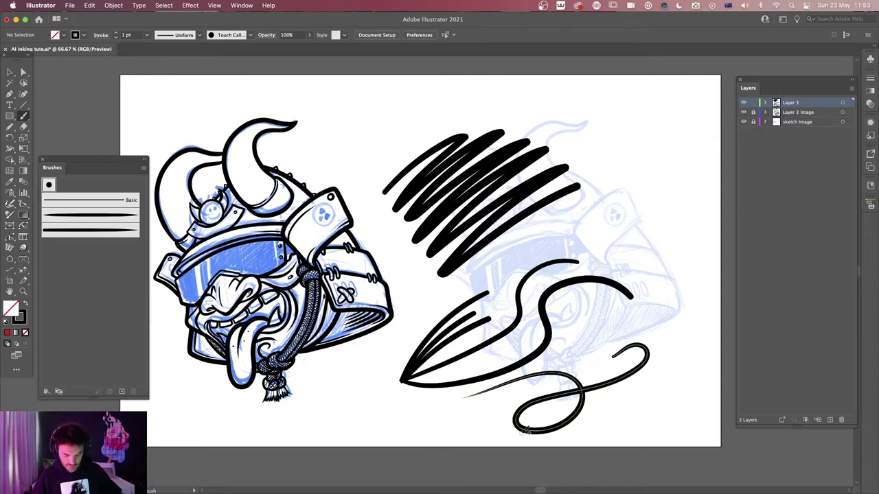
key("super+a")
key("BackSpace")
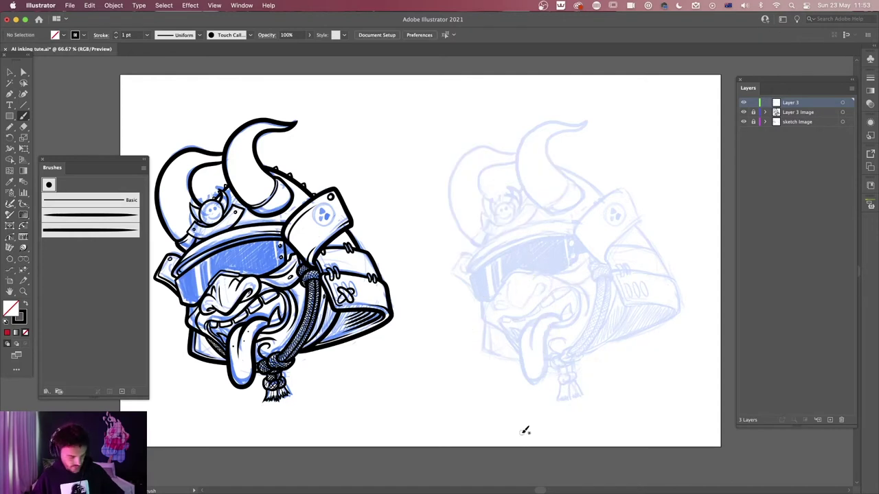
Ink the right horn's outline, base, hatch lines and tapered inner stroke in black
scroll(526, 430, "up", 10)
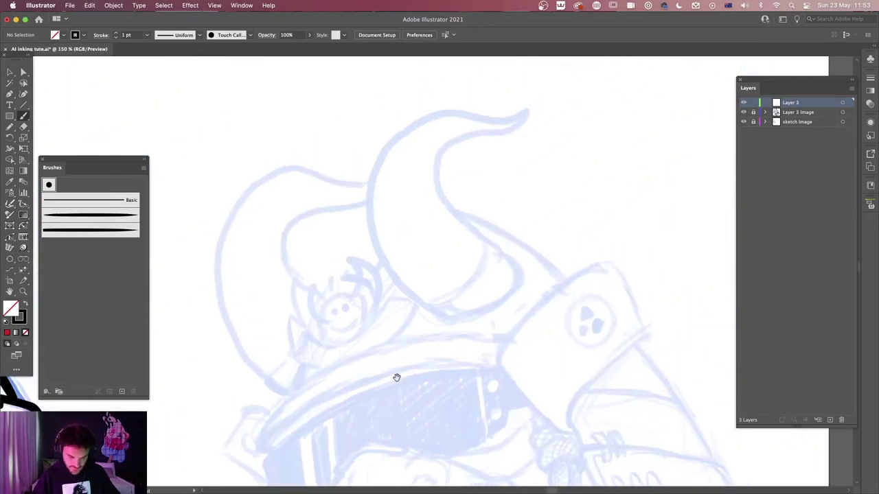
mouse_move(473, 279)
left_mouse_down()
mouse_move(491, 245)
mouse_move(444, 188)
mouse_move(442, 159)
mouse_move(530, 110)
mouse_move(444, 107)
mouse_move(400, 131)
mouse_move(370, 183)
mouse_move(378, 246)
mouse_move(427, 295)
mouse_move(460, 287)
left_mouse_up()
mouse_move(485, 234)
left_mouse_down()
mouse_move(526, 267)
mouse_move(523, 286)
mouse_move(470, 324)
mouse_move(435, 325)
mouse_move(421, 297)
left_mouse_up()
mouse_move(495, 233)
left_mouse_down()
mouse_move(495, 267)
mouse_move(480, 283)
left_mouse_up()
left_click_drag(504, 239, 489, 278)
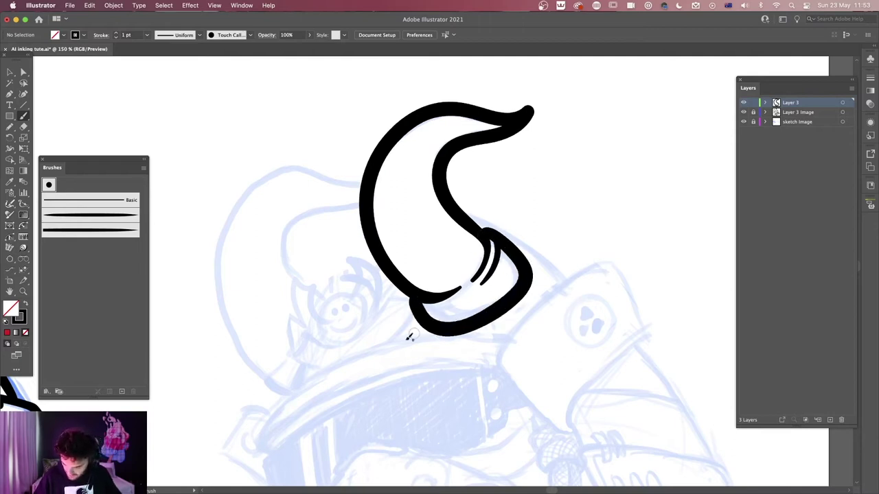
mouse_move(575, 277)
left_mouse_down()
mouse_move(513, 223)
mouse_move(459, 208)
left_mouse_up()
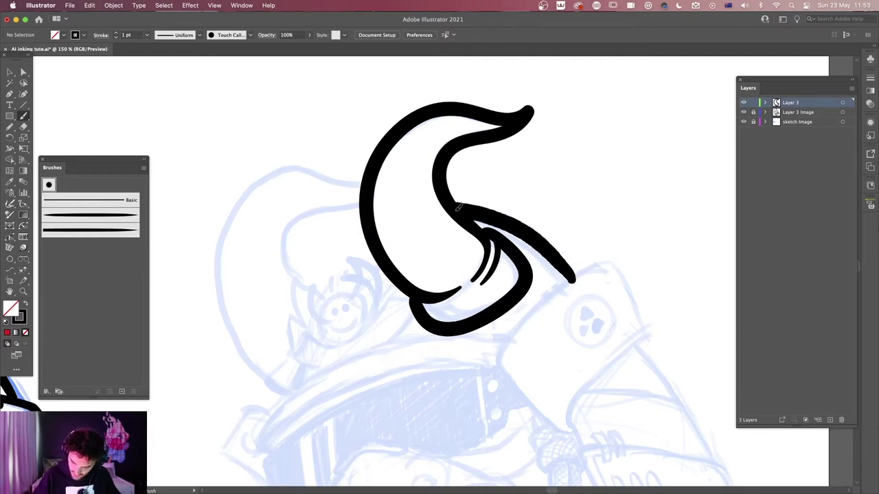
Ink the left horn's curve, outer arc, base stroke and hook
left_click_drag(510, 344, 636, 357)
mouse_move(479, 208)
left_mouse_down()
mouse_move(395, 249)
mouse_move(434, 309)
left_mouse_up()
mouse_move(482, 186)
left_mouse_down()
mouse_move(429, 175)
mouse_move(362, 195)
mouse_move(334, 259)
mouse_move(342, 330)
mouse_move(375, 381)
mouse_move(419, 337)
left_mouse_up()
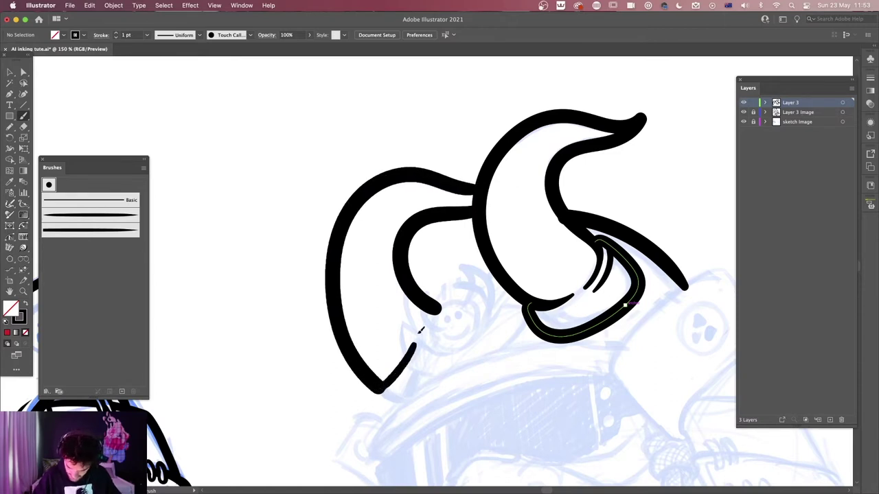
left_click_drag(373, 390, 396, 414)
mouse_move(434, 310)
left_mouse_down()
mouse_move(415, 339)
mouse_move(452, 307)
mouse_move(480, 343)
mouse_move(426, 391)
left_mouse_up()
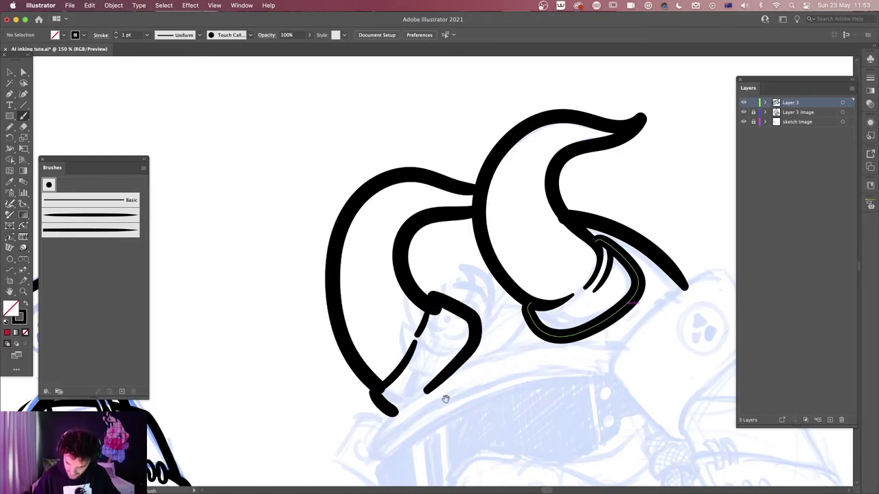
Add a thin inner line along the helmet brim
scroll(410, 410, "down", 5)
mouse_move(583, 226)
left_mouse_down()
mouse_move(497, 223)
mouse_move(410, 250)
mouse_move(358, 285)
mouse_move(332, 330)
mouse_move(348, 339)
mouse_move(399, 303)
mouse_move(572, 255)
left_mouse_up()
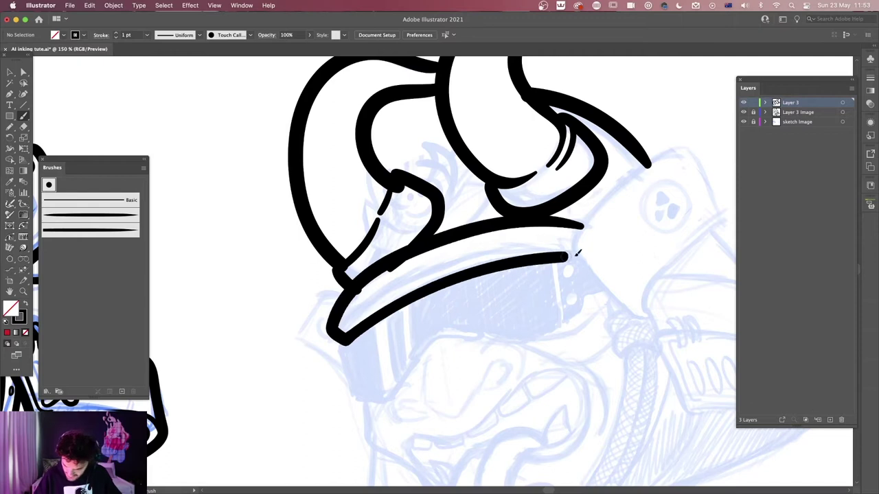
mouse_move(343, 328)
left_mouse_down()
mouse_move(483, 249)
mouse_move(562, 242)
left_mouse_up()
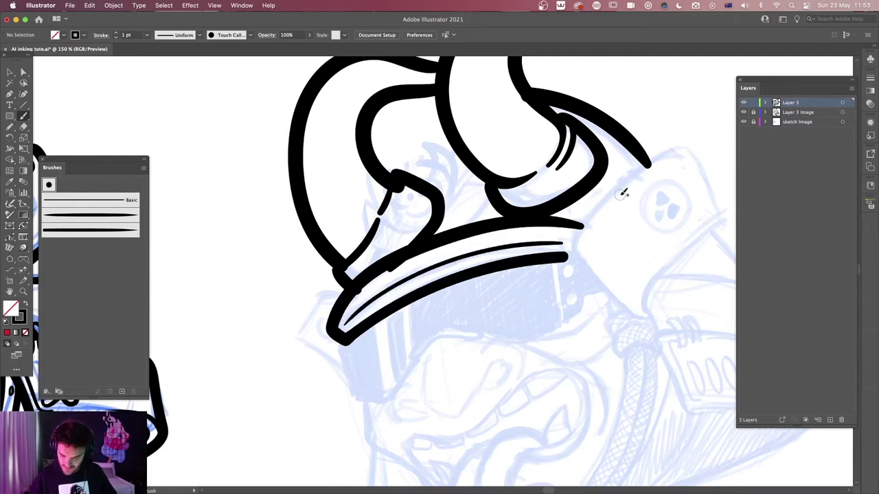
Draw a tall tapered line beside the horns
scroll(528, 314, "right", 5)
scroll(529, 315, "up", 1)
left_click_drag(526, 320, 351, 418)
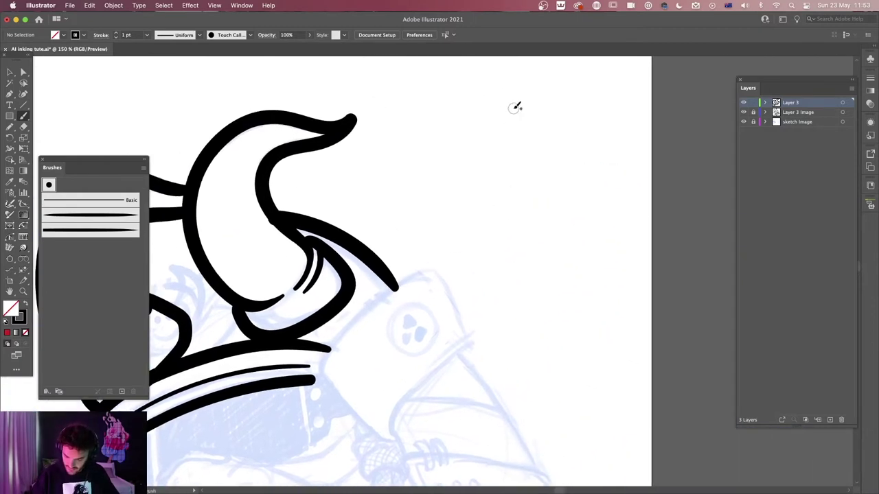
mouse_move(517, 126)
left_mouse_down()
mouse_move(514, 332)
mouse_move(504, 372)
mouse_move(468, 400)
mouse_move(437, 356)
mouse_move(465, 252)
mouse_move(501, 228)
mouse_move(502, 260)
mouse_move(475, 309)
left_mouse_up()
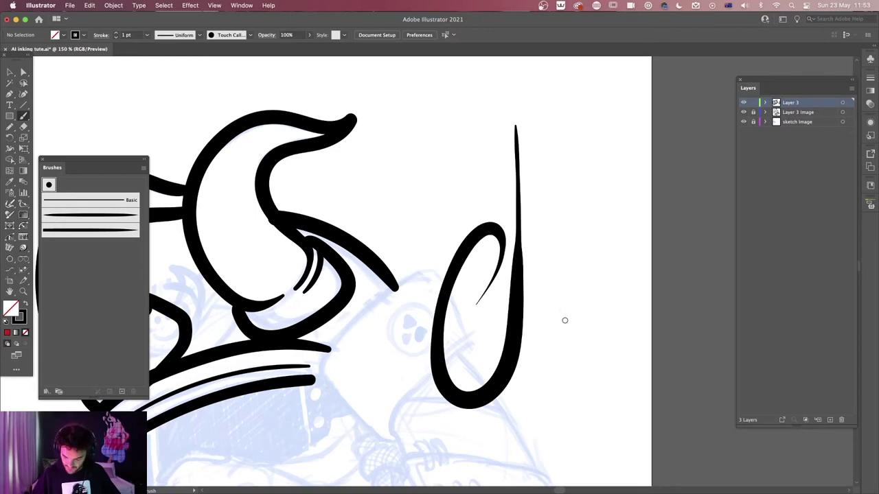
Zoom back out to 66.67% to see the whole drawing
key("super+minus")
key("super+minus")
scroll(508, 323, "left", 3)
scroll(514, 310, "right", 1)
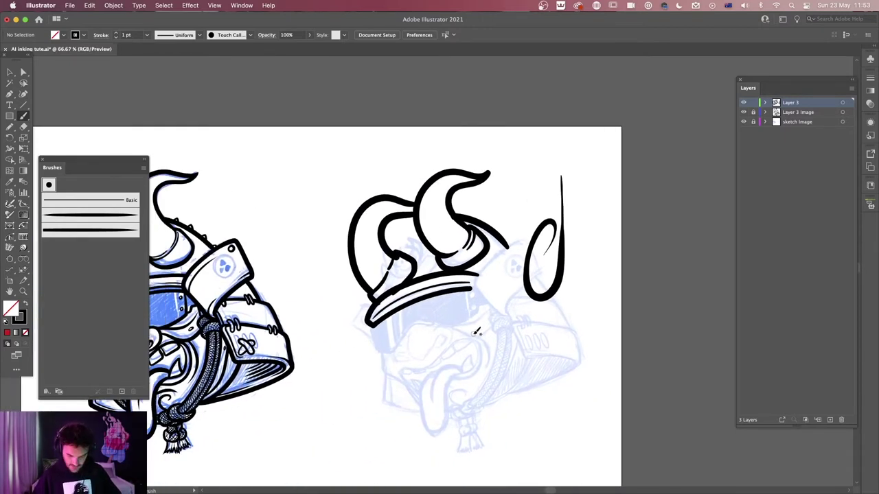
double_click(24, 117)
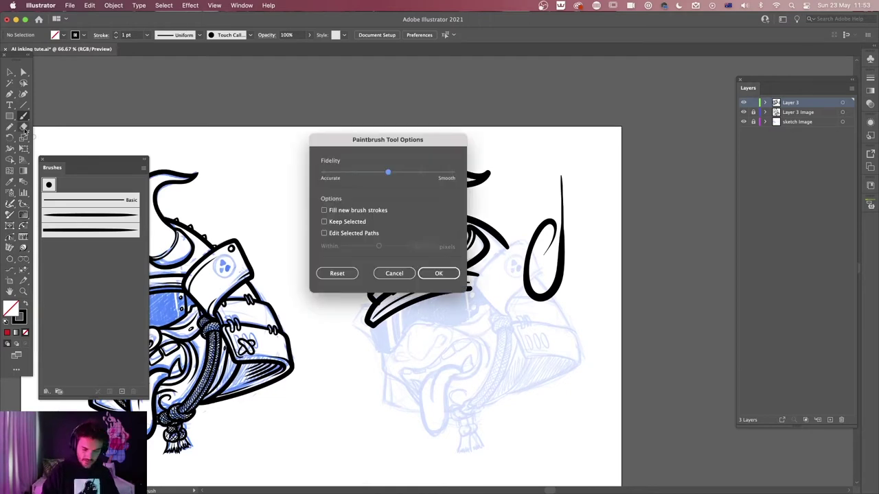
Drag the Paintbrush Tool Options fidelity slider to the Accurate end and apply it
left_click_drag(432, 153, 441, 146)
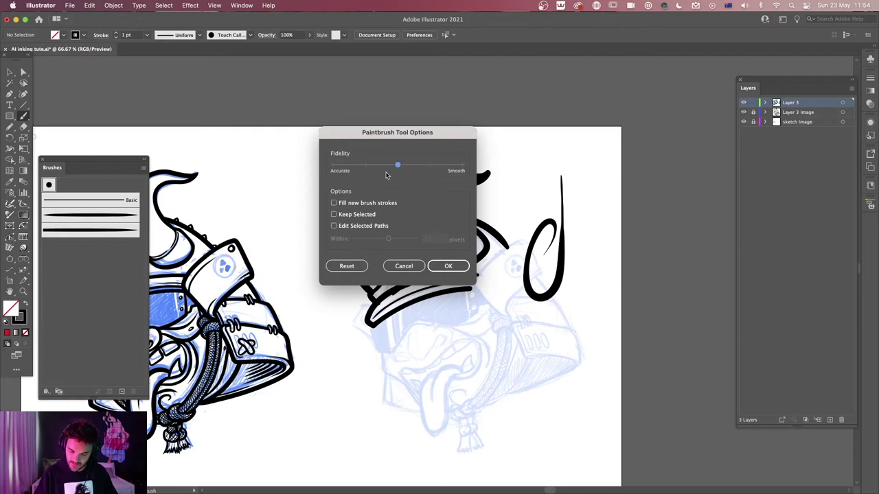
left_click(449, 266)
Pan up and draw two zigzag test strokes below the horns at Accurate fidelity
left_click_drag(454, 376, 471, 277)
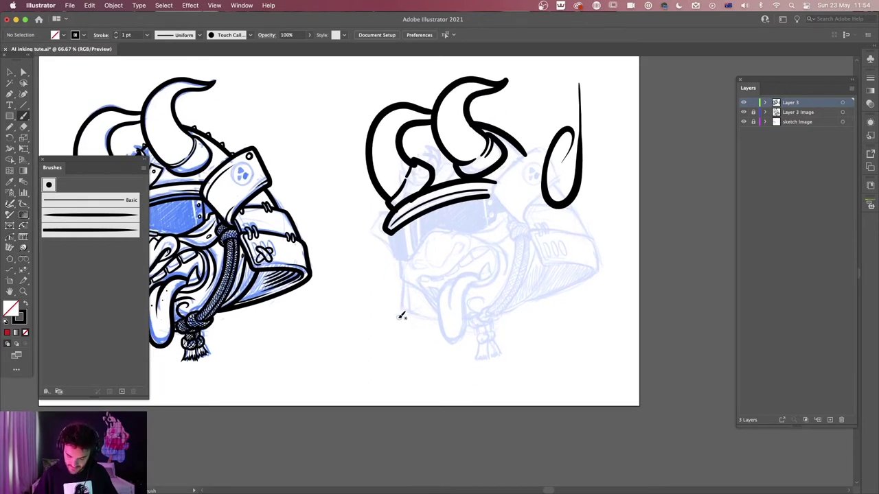
mouse_move(386, 319)
left_mouse_down()
mouse_move(442, 295)
mouse_move(456, 307)
mouse_move(524, 281)
mouse_move(553, 250)
mouse_move(563, 268)
mouse_move(598, 253)
left_mouse_up()
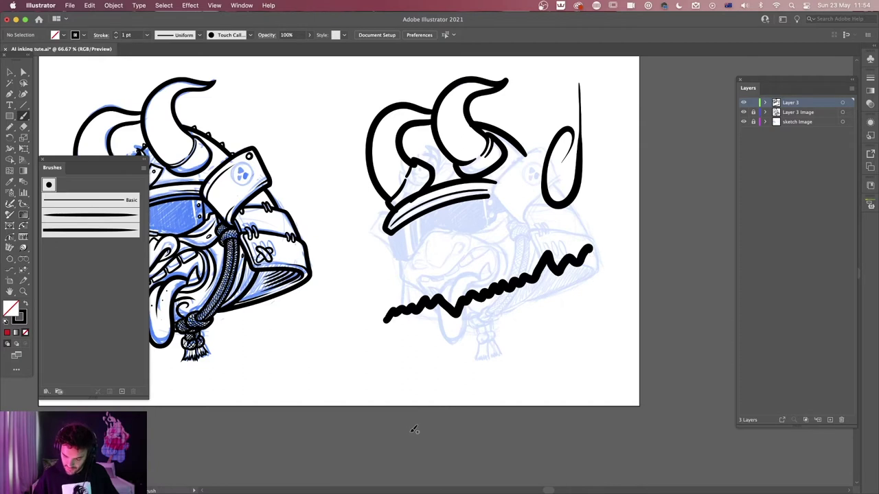
mouse_move(386, 353)
left_mouse_down()
mouse_move(461, 354)
mouse_move(501, 319)
mouse_move(509, 341)
mouse_move(553, 303)
mouse_move(560, 317)
mouse_move(596, 300)
left_mouse_up()
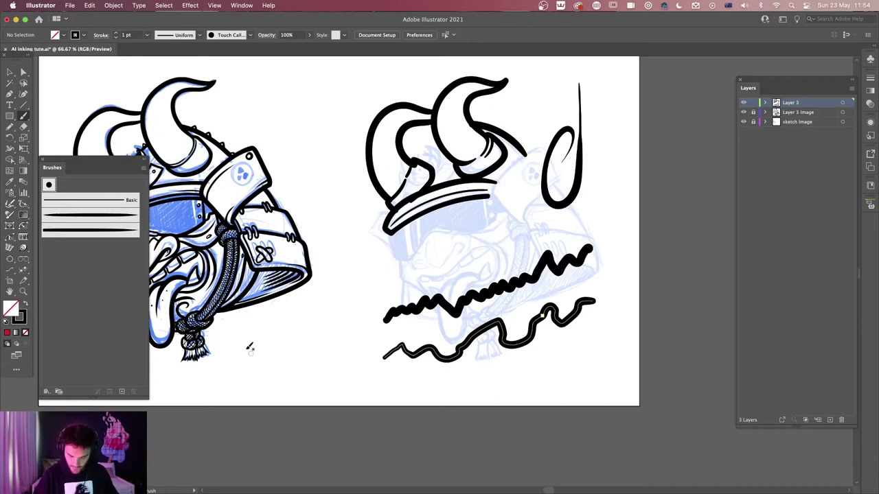
Switch fidelity to Smooth, then draw a wavy stroke, a long diagonal and a spiral-ending curve
double_click(23, 117)
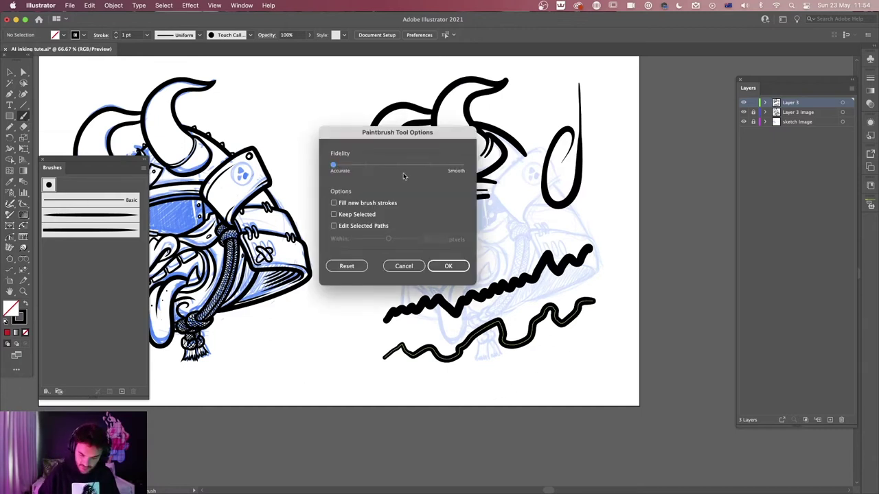
left_click(449, 267)
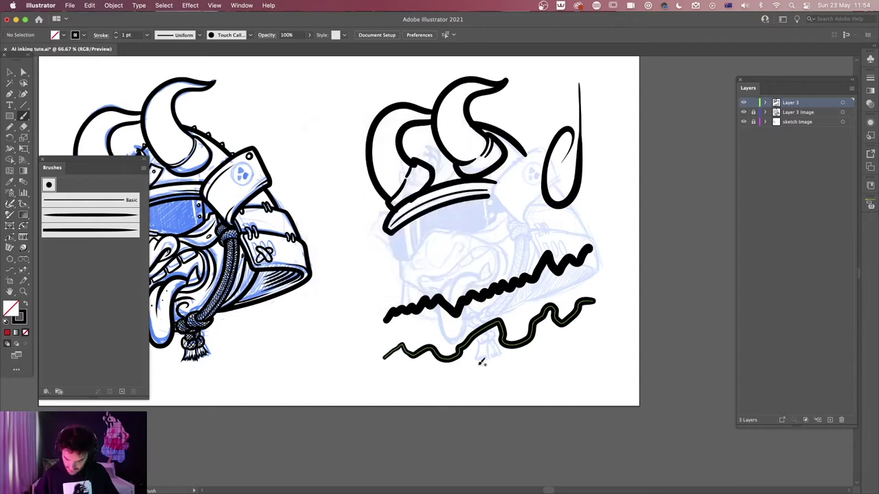
mouse_move(397, 391)
left_mouse_down()
mouse_move(418, 389)
mouse_move(450, 377)
mouse_move(458, 385)
mouse_move(468, 373)
mouse_move(493, 378)
mouse_move(514, 361)
mouse_move(539, 371)
mouse_move(573, 339)
mouse_move(582, 360)
mouse_move(631, 323)
left_mouse_up()
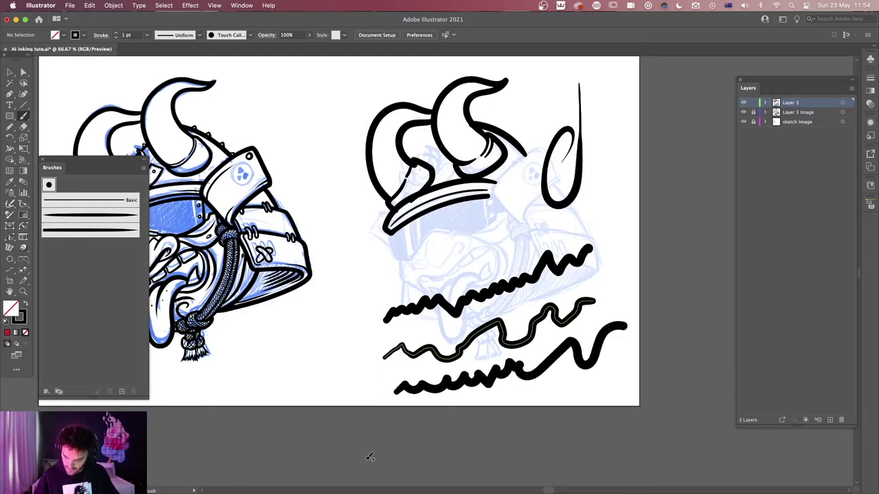
mouse_move(383, 279)
left_mouse_down()
mouse_move(489, 239)
mouse_move(598, 213)
left_mouse_up()
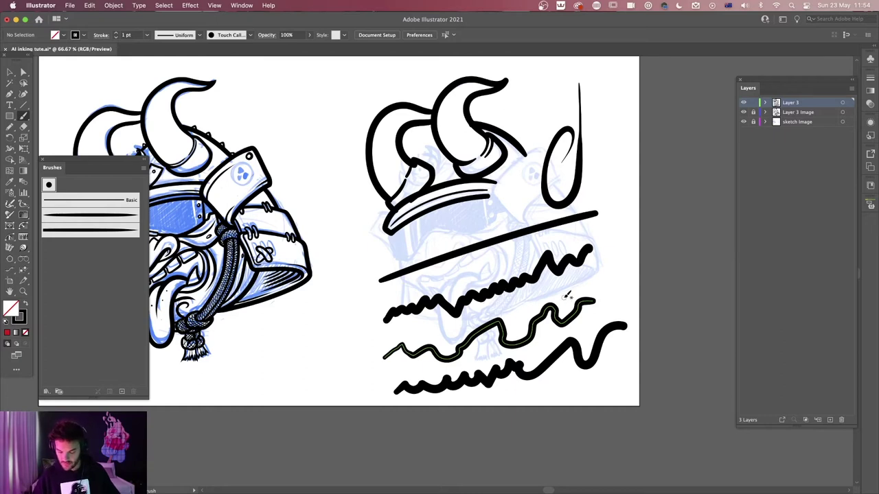
mouse_move(274, 364)
left_mouse_down()
mouse_move(322, 331)
mouse_move(344, 277)
mouse_move(333, 217)
mouse_move(303, 162)
mouse_move(306, 114)
mouse_move(336, 102)
mouse_move(355, 126)
mouse_move(348, 159)
mouse_move(323, 157)
mouse_move(329, 128)
left_mouse_up()
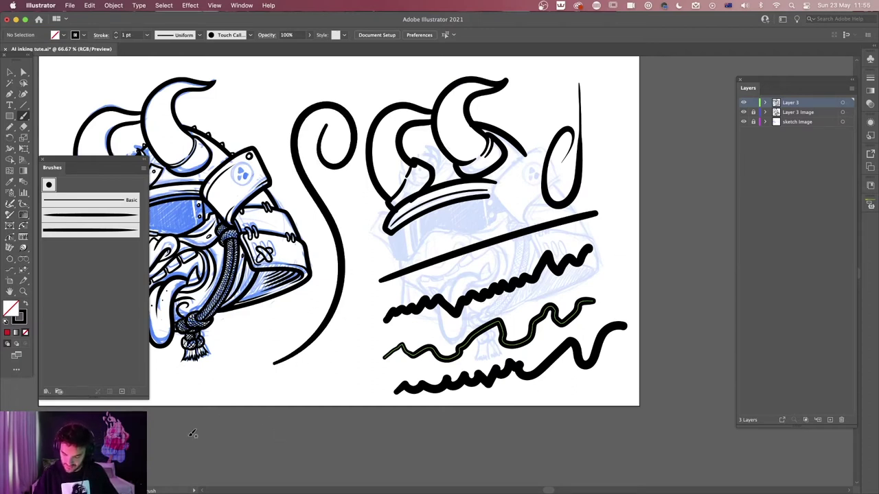
Select and delete all the practice strokes
key("super+a")
key("Delete")
scroll(559, 287, "up", 5)
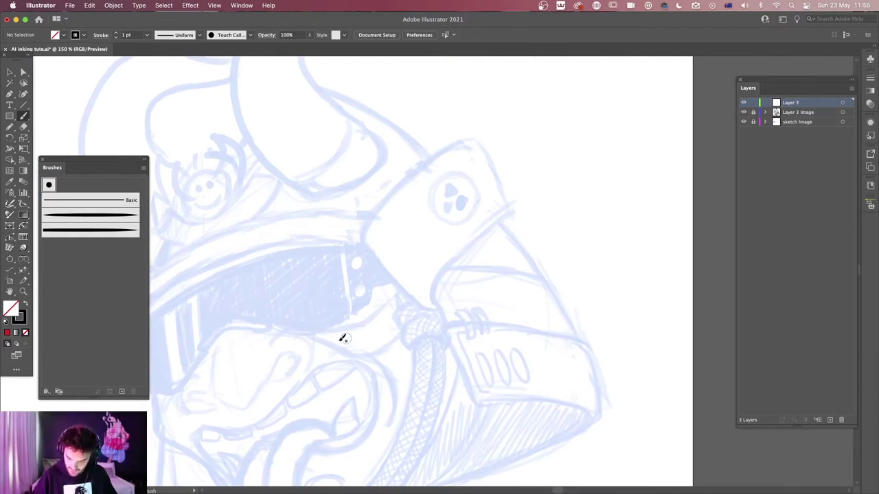
scroll(320, 357, "down", 2)
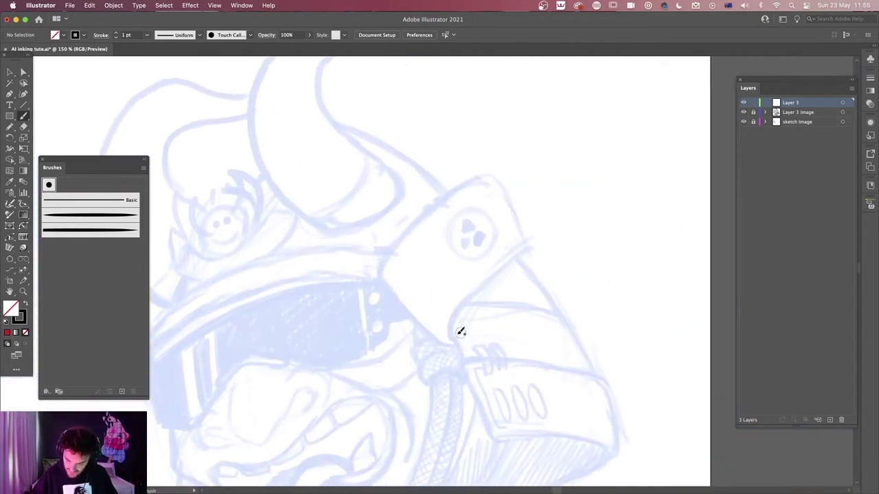
Ink a thick curved cuff stroke, then draw a wavy practice stroke above it
mouse_move(455, 340)
left_mouse_down()
mouse_move(459, 305)
mouse_move(531, 258)
mouse_move(534, 238)
mouse_move(493, 175)
mouse_move(457, 186)
mouse_move(408, 228)
mouse_move(384, 264)
mouse_move(460, 349)
left_mouse_up()
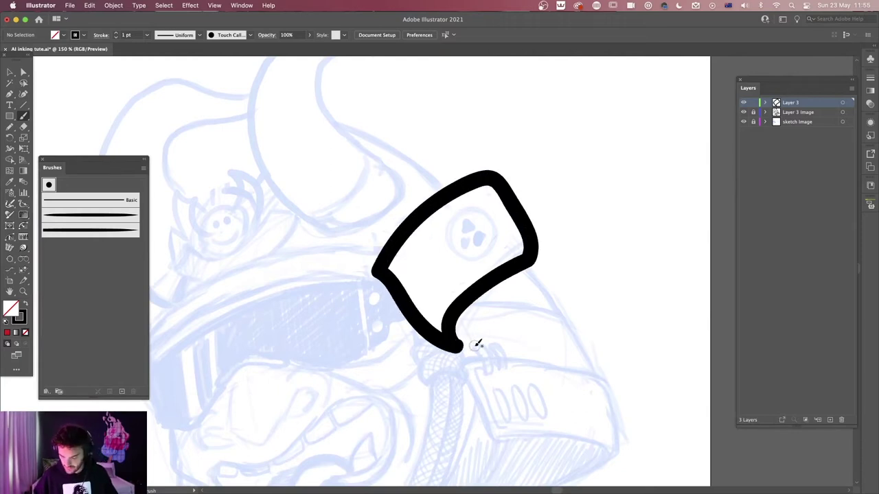
left_click_drag(518, 309, 489, 413)
mouse_move(374, 228)
left_mouse_down()
mouse_move(416, 201)
mouse_move(469, 206)
mouse_move(497, 197)
mouse_move(527, 165)
mouse_move(584, 158)
mouse_move(638, 119)
left_mouse_up()
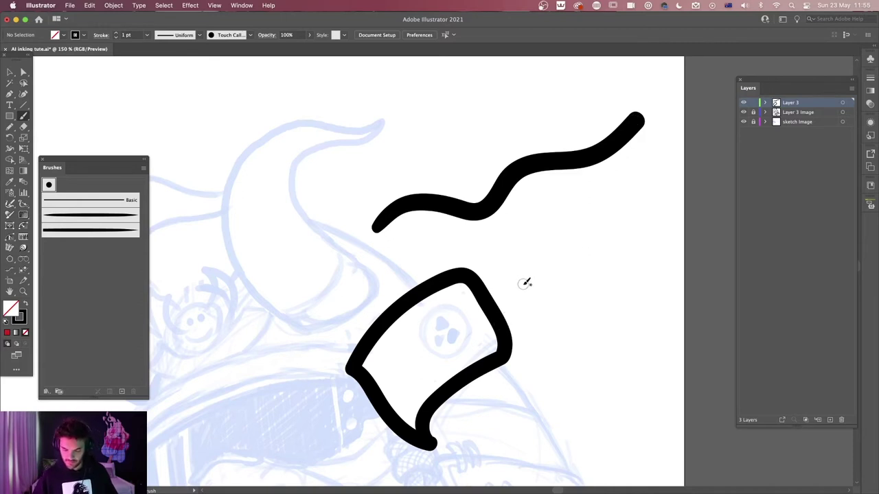
Reopen the Paintbrush options, keep them unchanged and draw another wavy practice stroke
double_click(24, 116)
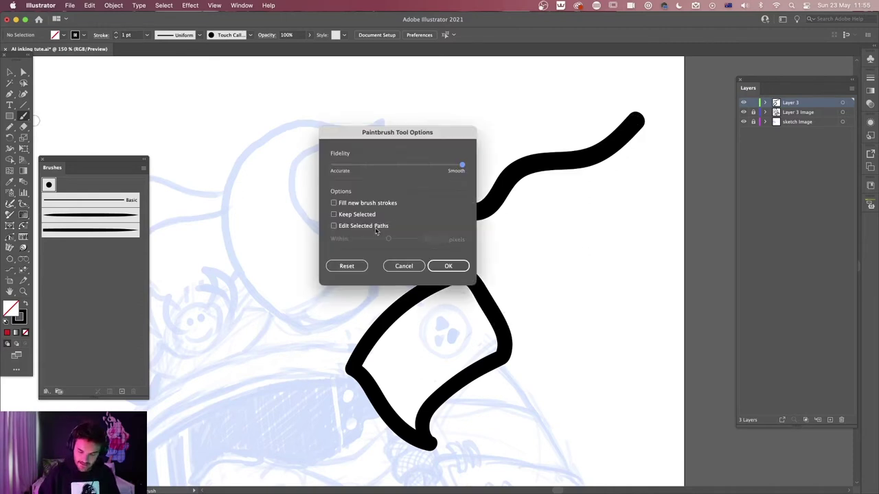
left_click(449, 269)
mouse_move(516, 272)
left_mouse_down()
mouse_move(551, 256)
mouse_move(581, 258)
mouse_move(592, 237)
mouse_move(645, 214)
mouse_move(670, 176)
left_mouse_up()
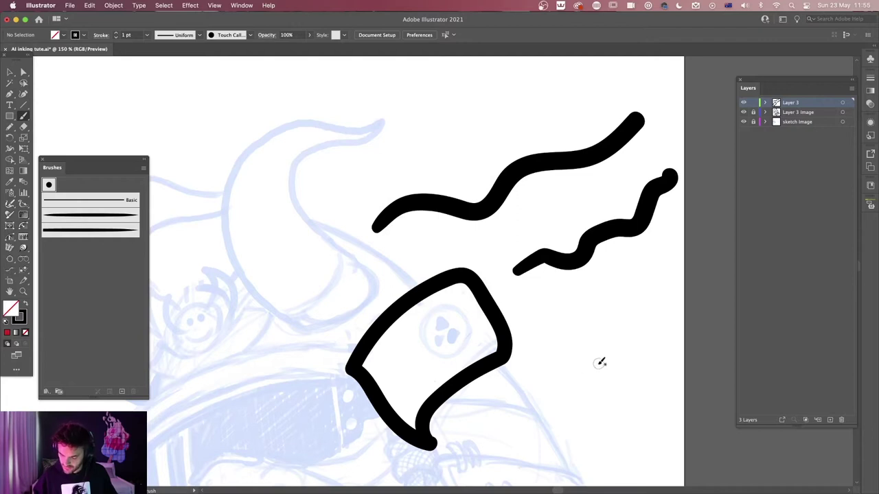
scroll(600, 363, "down", 3)
scroll(600, 362, "right", 2)
Delete all strokes and zoom out to see the whole sketch
key("super+a")
key("BackSpace")
key("super+minus")
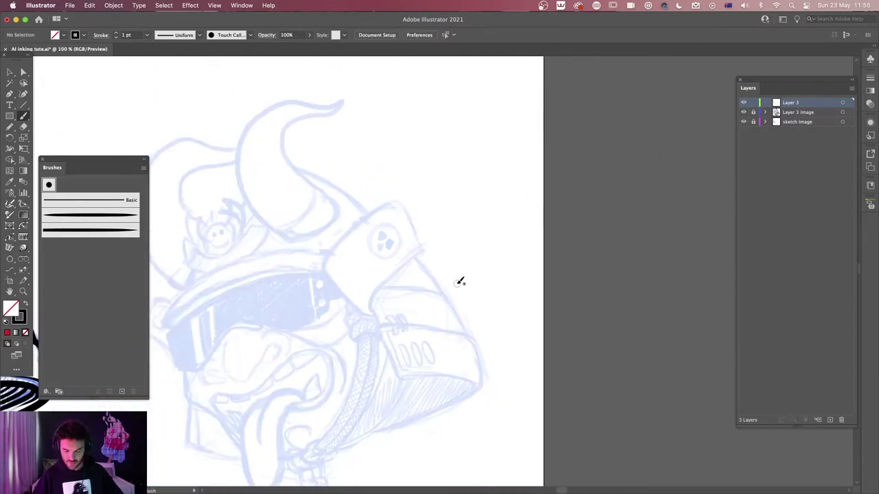
scroll(460, 281, "left", 4)
scroll(481, 302, "up", 1)
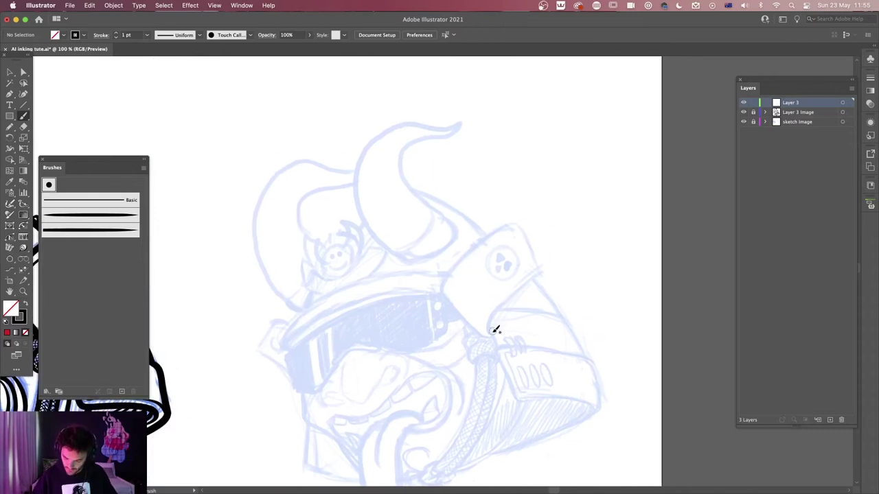
Redraw the cuff outline on the helmet side, then delete it
mouse_move(493, 333)
left_mouse_down()
mouse_move(489, 322)
mouse_move(545, 268)
mouse_move(519, 221)
mouse_move(493, 232)
mouse_move(443, 295)
mouse_move(480, 335)
mouse_move(496, 336)
left_mouse_up()
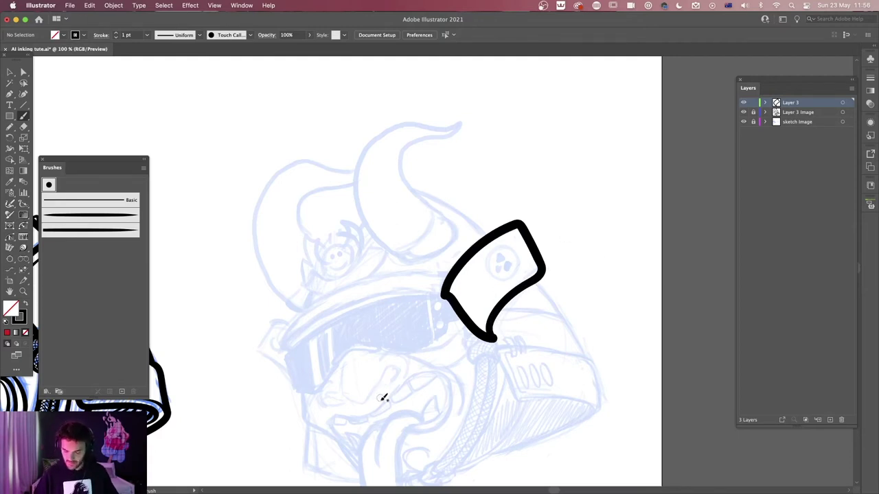
key("super+a")
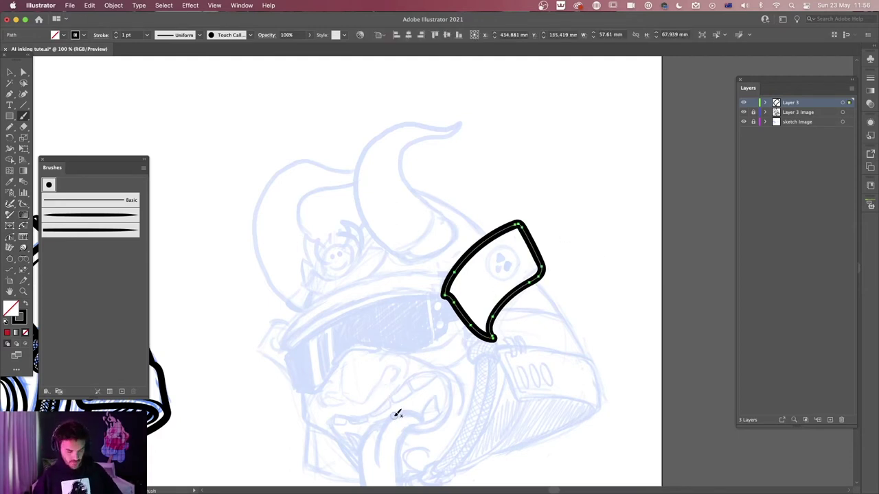
key("BackSpace")
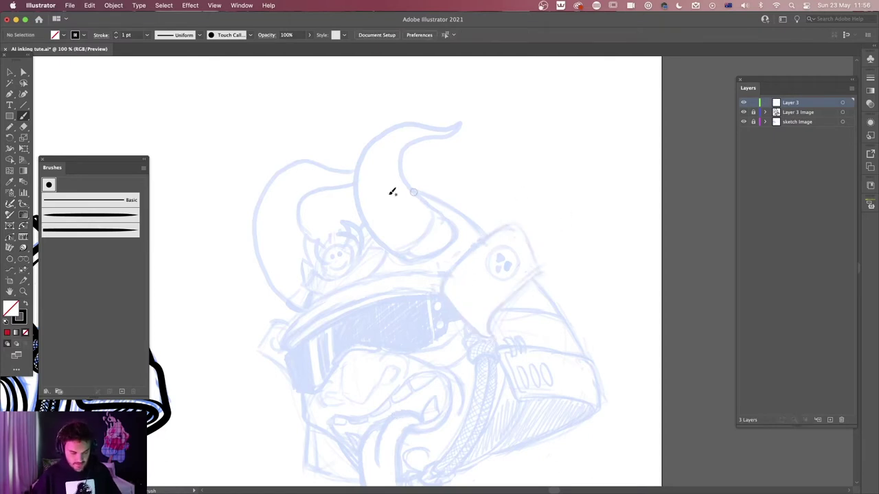
double_click(24, 115)
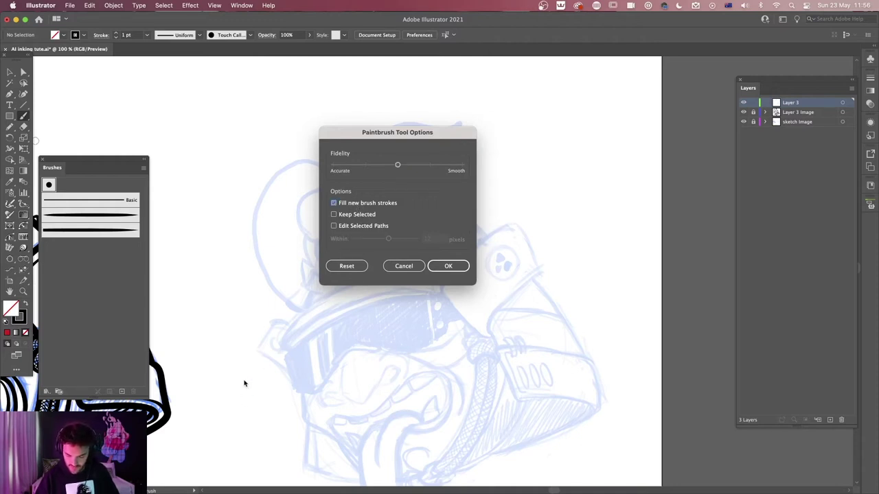
Enable Fill new brush strokes and draw an S-shaped test swirl across the sketch
left_click(452, 265)
left_click(450, 267)
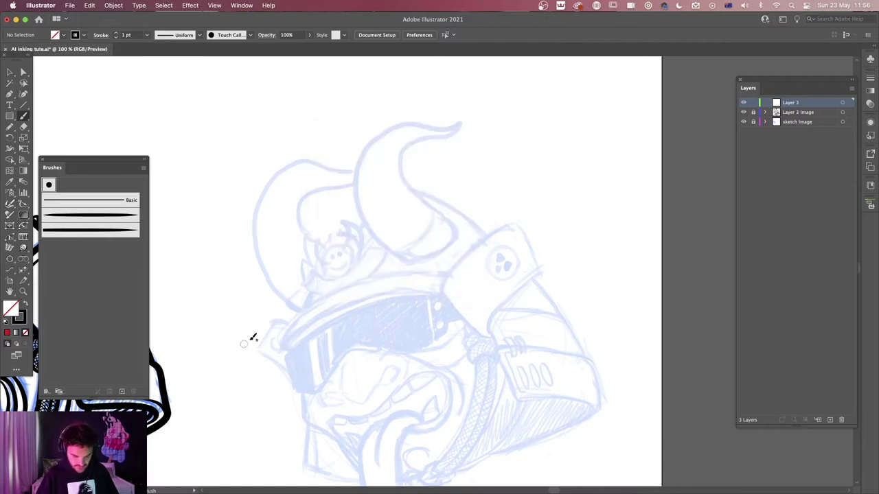
mouse_move(275, 309)
left_mouse_down()
mouse_move(461, 200)
mouse_move(418, 353)
mouse_move(465, 267)
mouse_move(453, 275)
left_mouse_up()
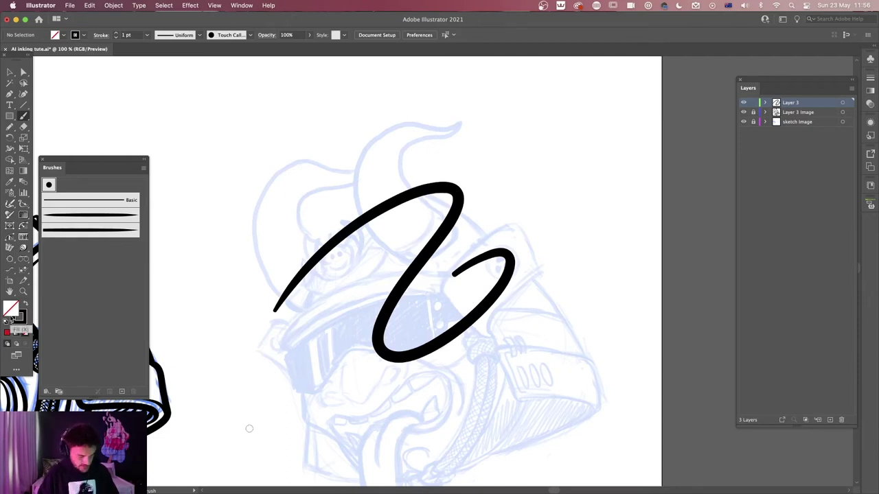
Select the swirl path and set its stroke weight to 0.75 pt
left_click(380, 211, "super")
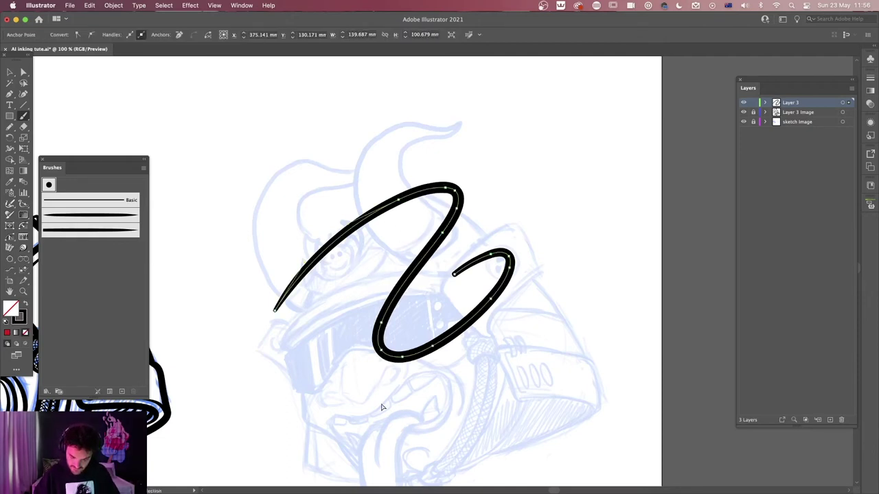
left_click(394, 198, "super")
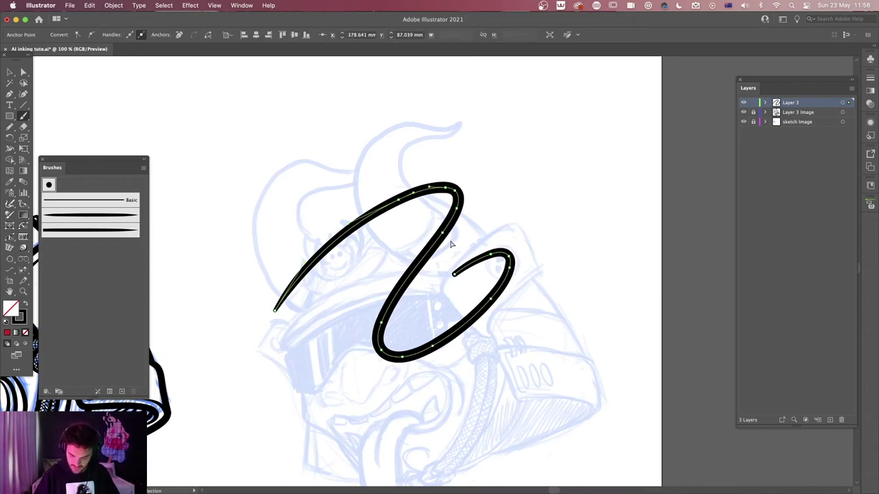
left_click(363, 201, "super")
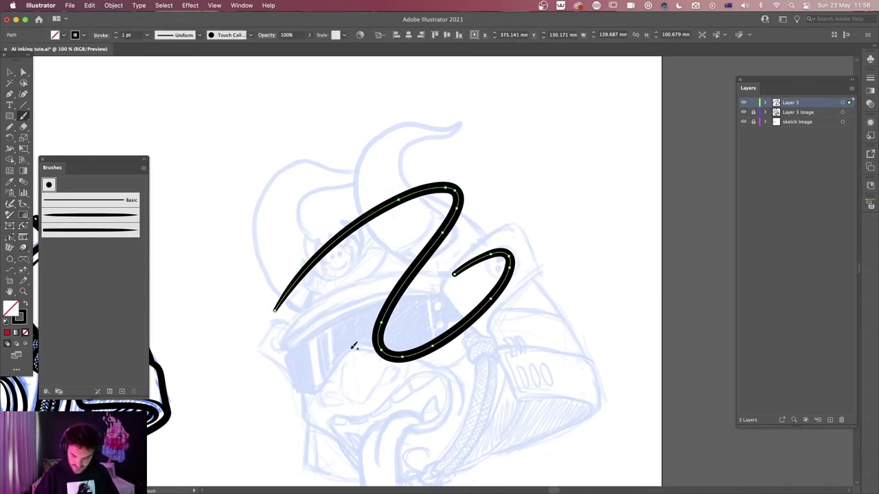
left_click(116, 34)
left_click(117, 33)
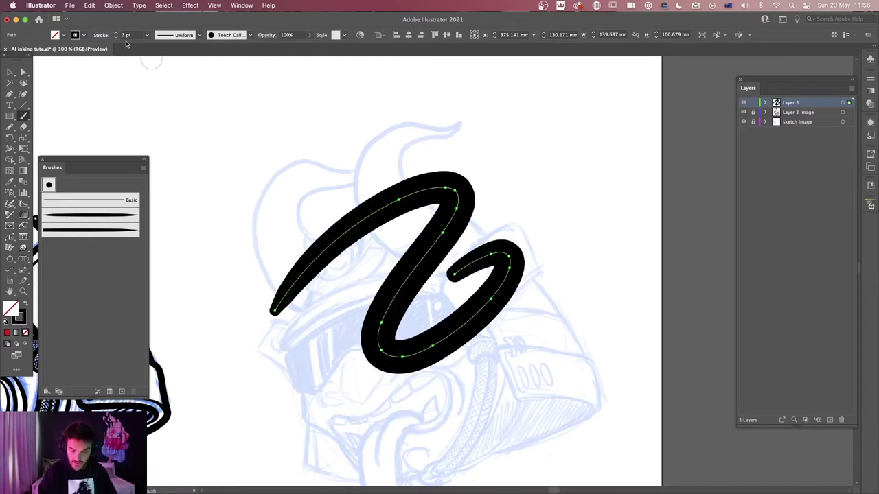
left_click(116, 38)
left_click(116, 38)
left_click(116, 38)
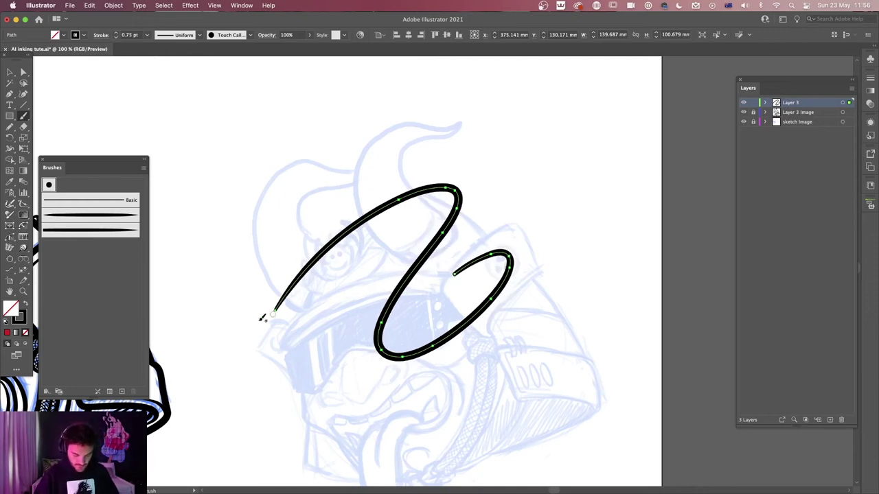
Fill the swirl with red, then delete it
left_click(7, 334)
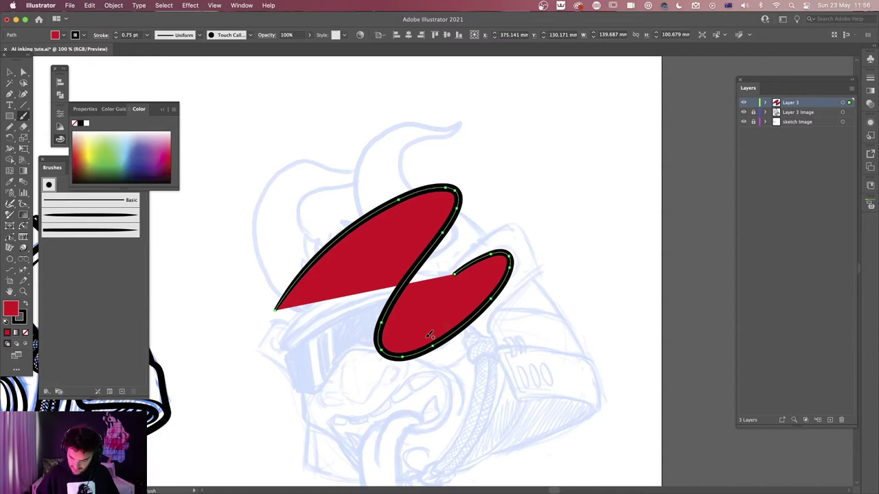
key("Delete")
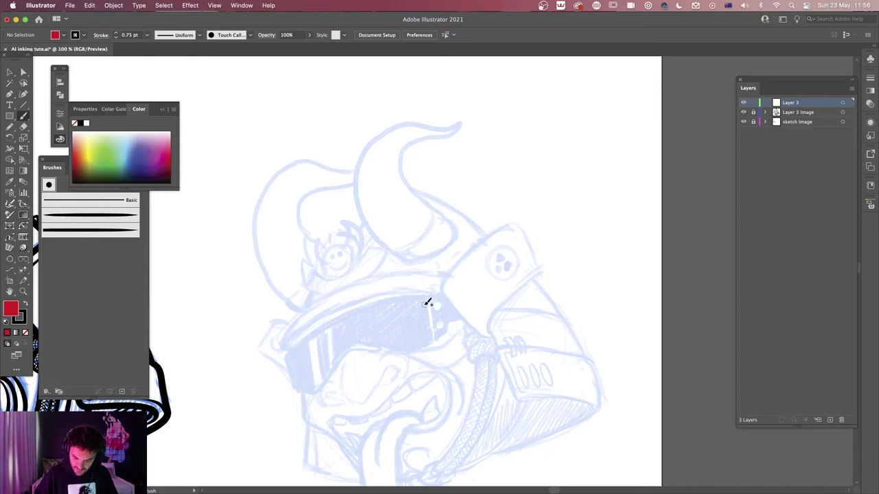
double_click(25, 117)
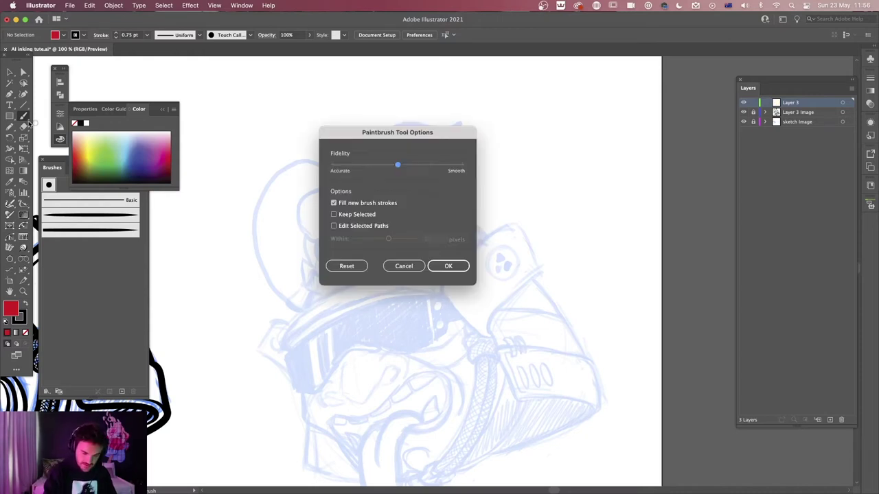
Keep the fill option, draw a red-filled test heart, then undo it
left_click(447, 268)
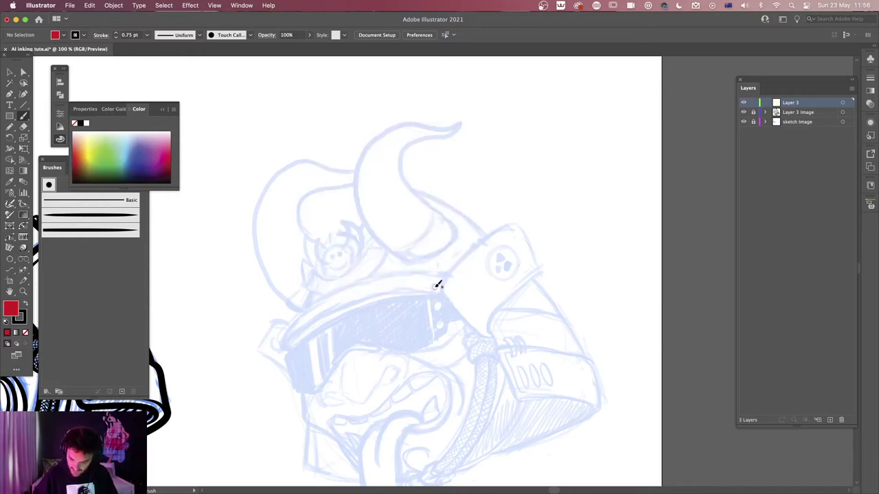
mouse_move(429, 284)
left_mouse_down()
mouse_move(354, 221)
mouse_move(334, 169)
mouse_move(394, 155)
mouse_move(422, 184)
mouse_move(436, 165)
mouse_move(488, 143)
mouse_move(513, 173)
mouse_move(503, 203)
mouse_move(430, 289)
left_mouse_up()
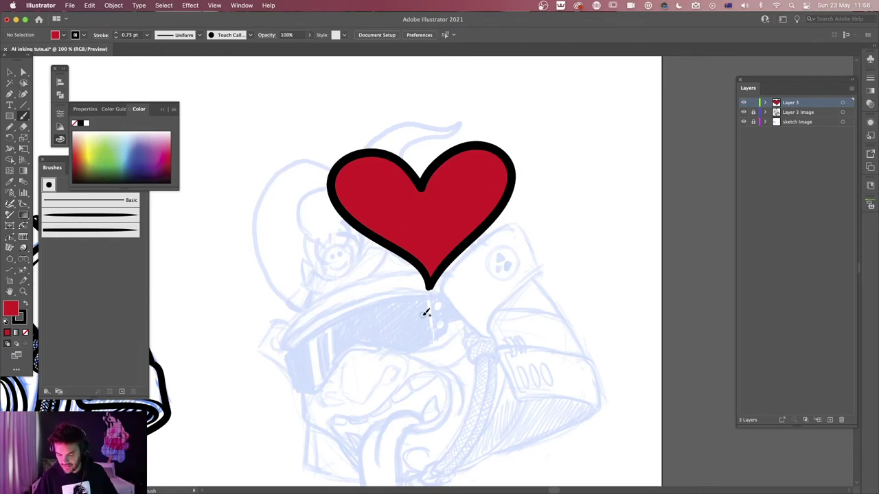
key("super+z")
Zoom in on the mouth and outline the tongue so it fills red
scroll(489, 300, "down", 3)
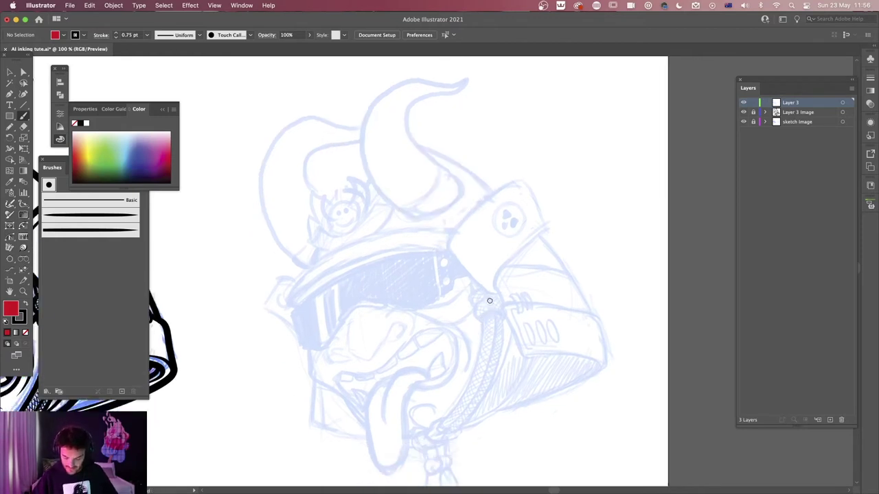
scroll(490, 300, "down", 3)
key("super+equal")
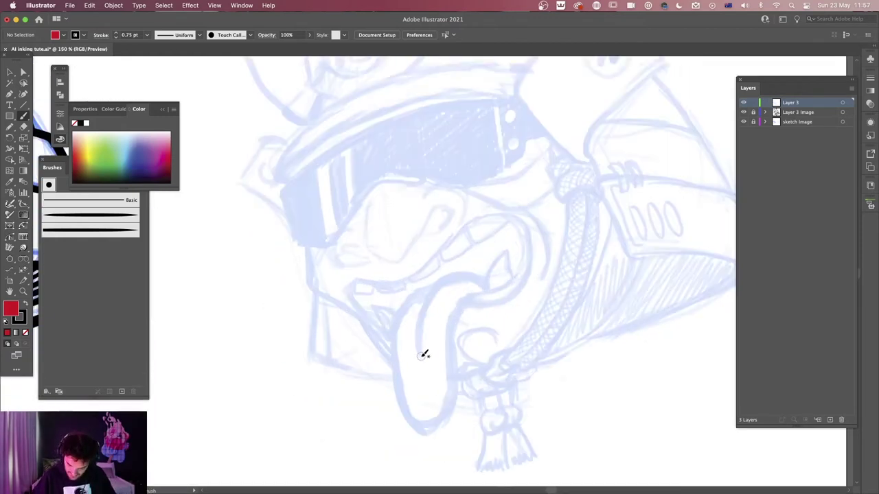
mouse_move(423, 356)
left_mouse_down()
mouse_move(438, 288)
mouse_move(479, 277)
mouse_move(490, 291)
mouse_move(458, 321)
mouse_move(442, 418)
mouse_move(417, 423)
mouse_move(399, 380)
mouse_move(399, 336)
mouse_move(438, 287)
left_mouse_up()
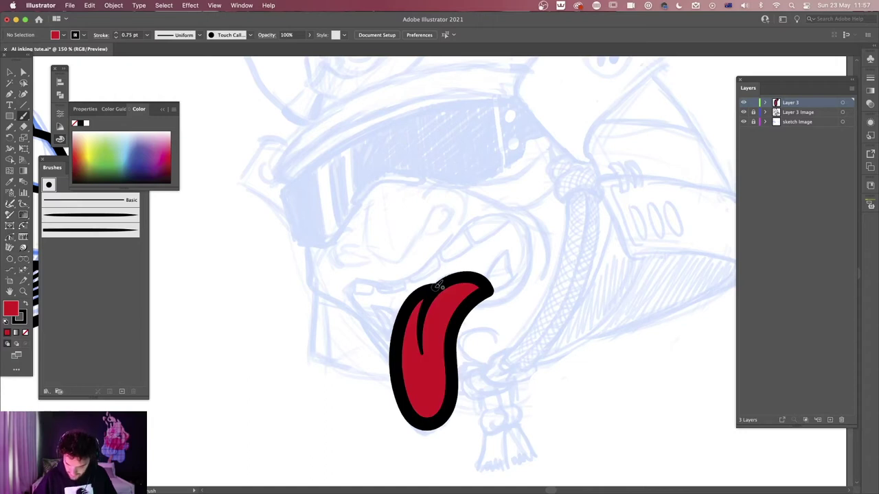
Outline the helmet's side cuff as a red-filled test shape, then undo it
scroll(530, 382, "up", 3)
scroll(530, 383, "right", 2)
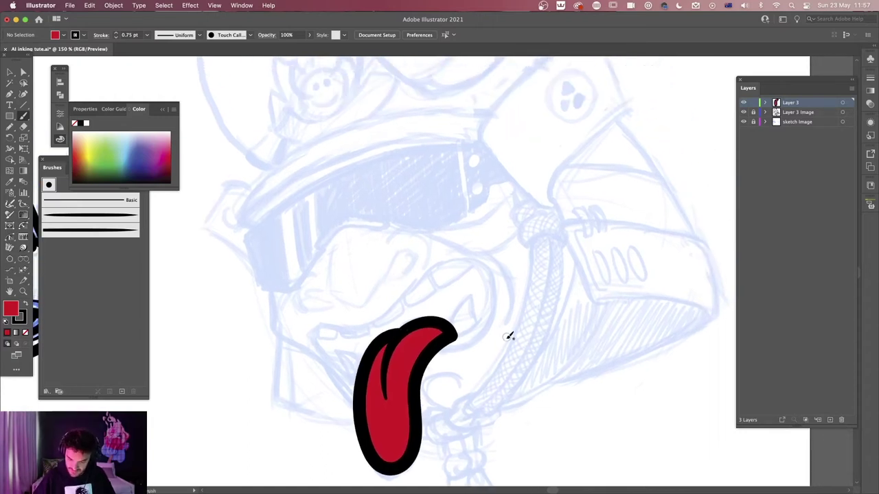
left_click_drag(570, 335, 446, 380)
mouse_move(430, 249)
left_mouse_down()
mouse_move(426, 228)
mouse_move(512, 147)
mouse_move(485, 93)
mouse_move(448, 81)
mouse_move(365, 150)
mouse_move(357, 184)
mouse_move(406, 236)
mouse_move(447, 255)
mouse_move(433, 253)
left_mouse_up()
mouse_move(449, 398)
left_mouse_down()
mouse_move(561, 308)
mouse_move(557, 345)
left_mouse_up()
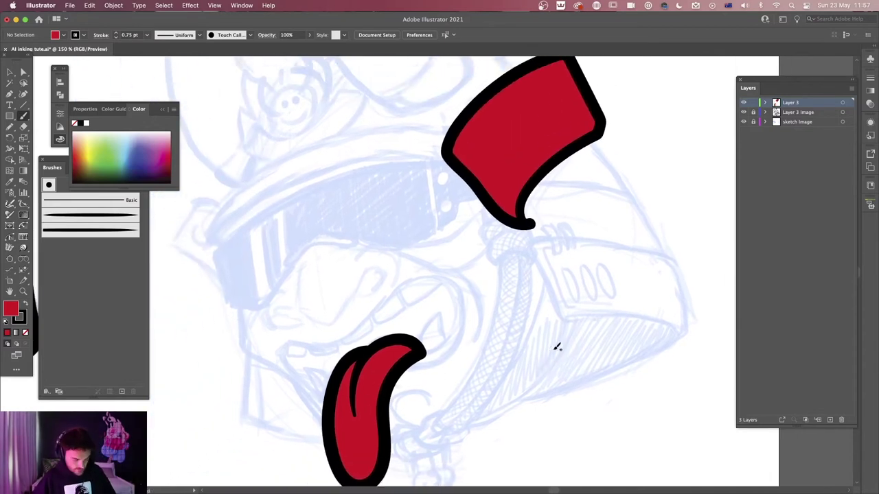
key("super+z")
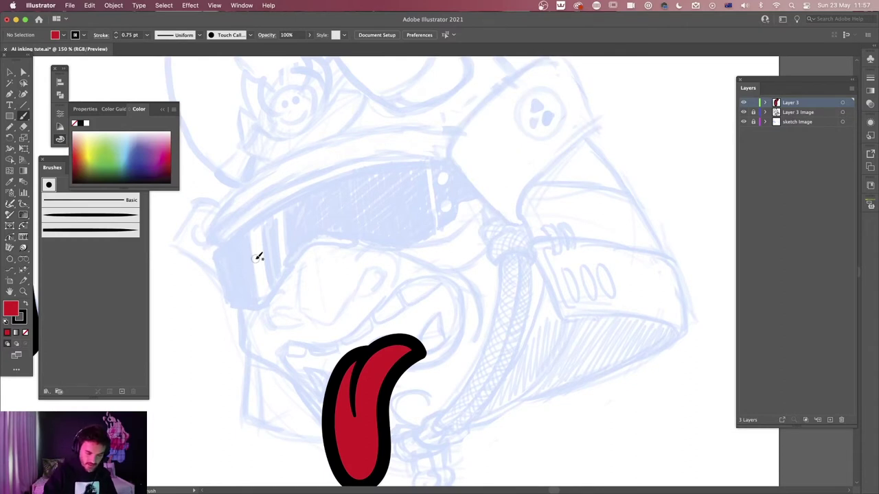
Turn off Fill new brush strokes and enable Edit Selected Paths within 12 pixels
double_click(23, 117)
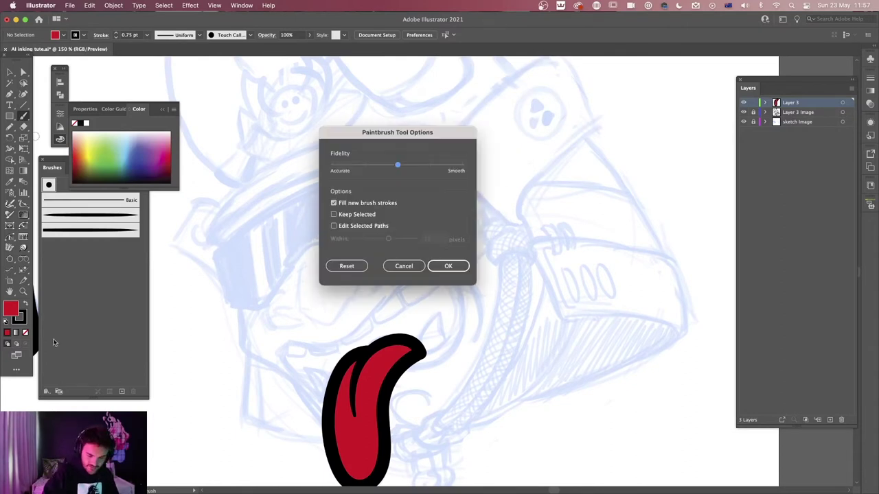
left_click(334, 203)
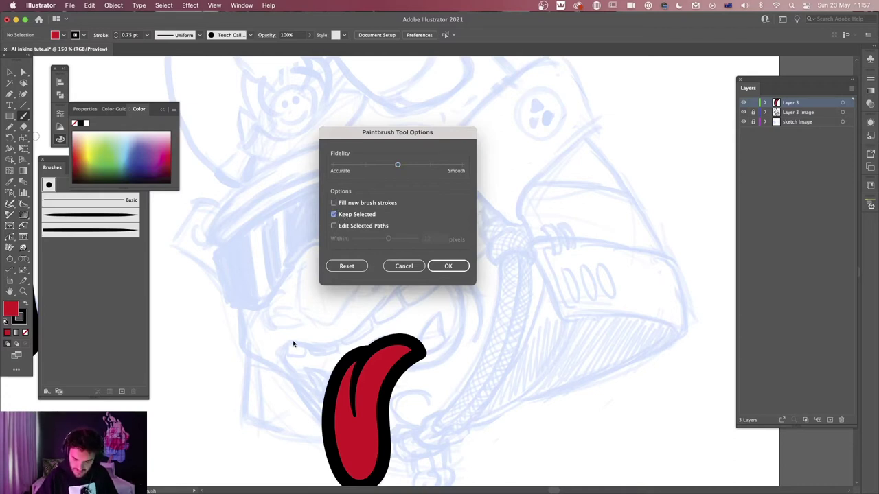
left_click(334, 227)
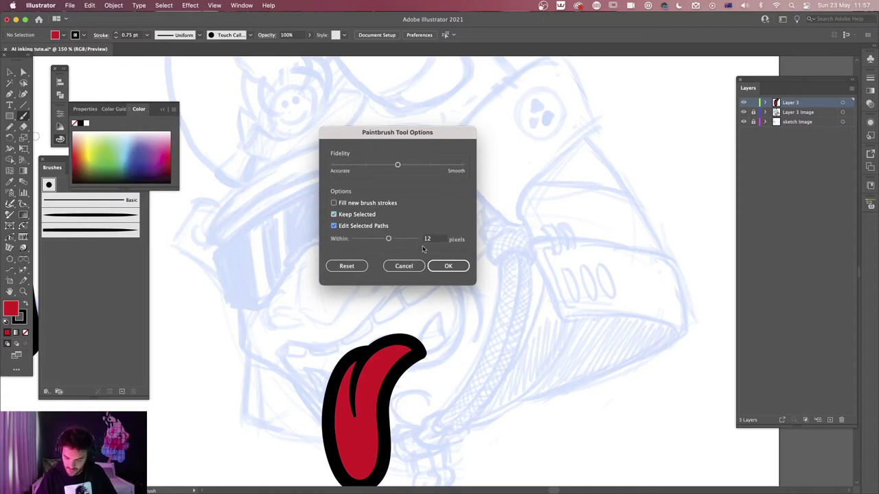
left_click(449, 267)
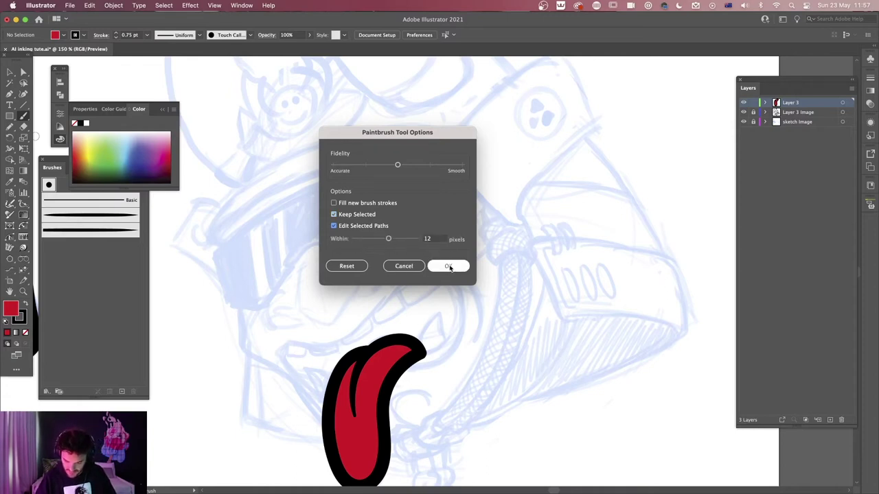
Delete the red tongue shape, set fill to None and make the black stroke active
key("v")
key("super+a")
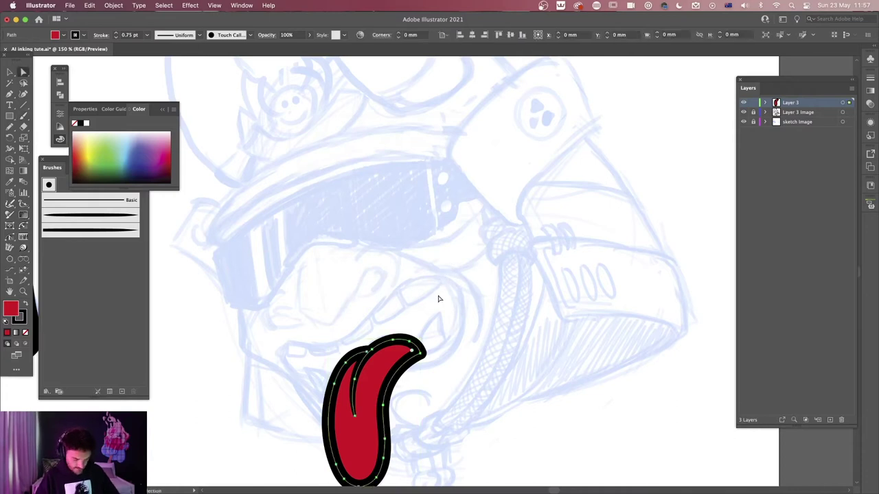
key("Delete")
left_click(26, 333)
key("x")
left_click_drag(494, 282, 484, 382)
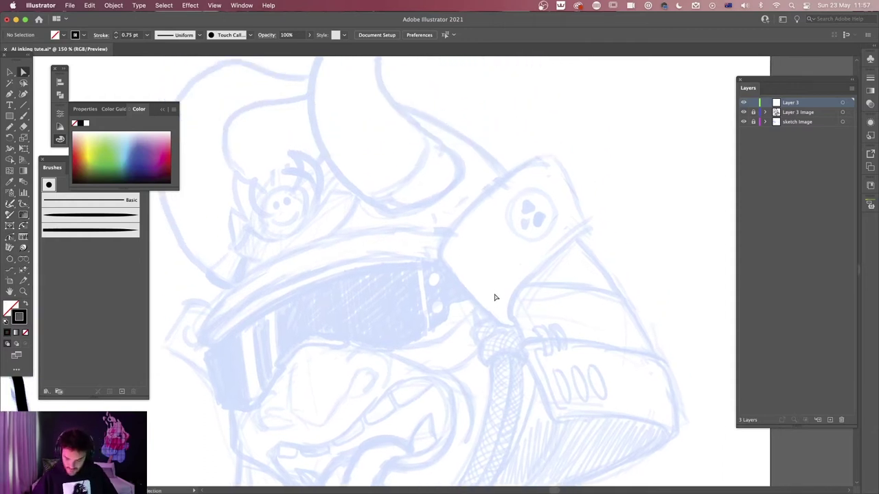
Paint two long black wavy strokes across the visor with the Paintbrush
left_click(23, 116)
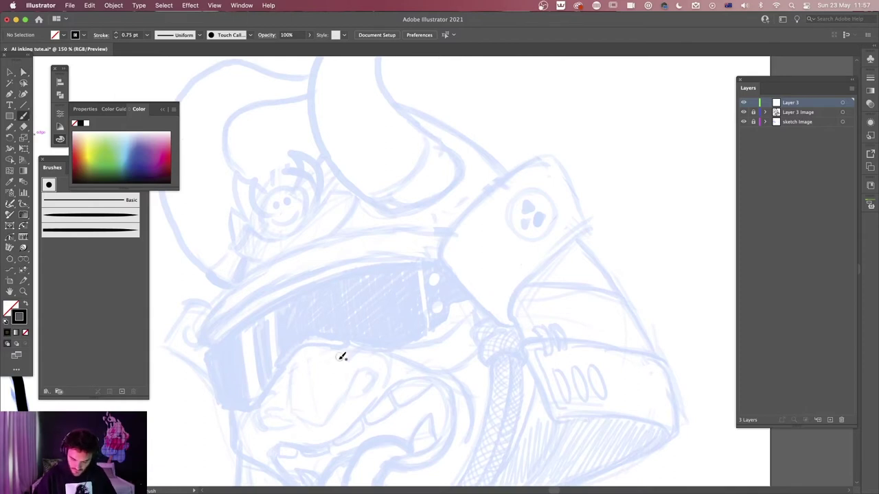
mouse_move(334, 397)
left_mouse_down()
mouse_move(365, 268)
mouse_move(459, 310)
mouse_move(582, 165)
mouse_move(648, 159)
left_mouse_up()
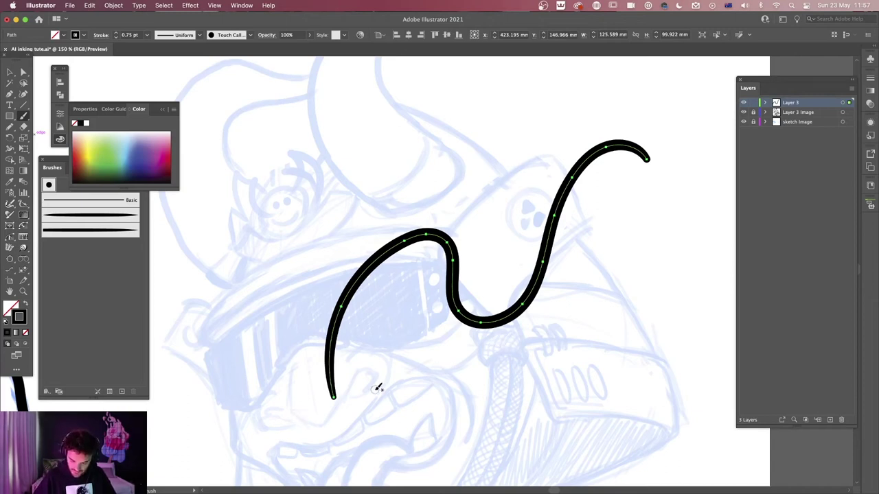
mouse_move(382, 414)
left_mouse_down()
mouse_move(428, 350)
mouse_move(465, 434)
mouse_move(600, 295)
mouse_move(699, 251)
left_mouse_up()
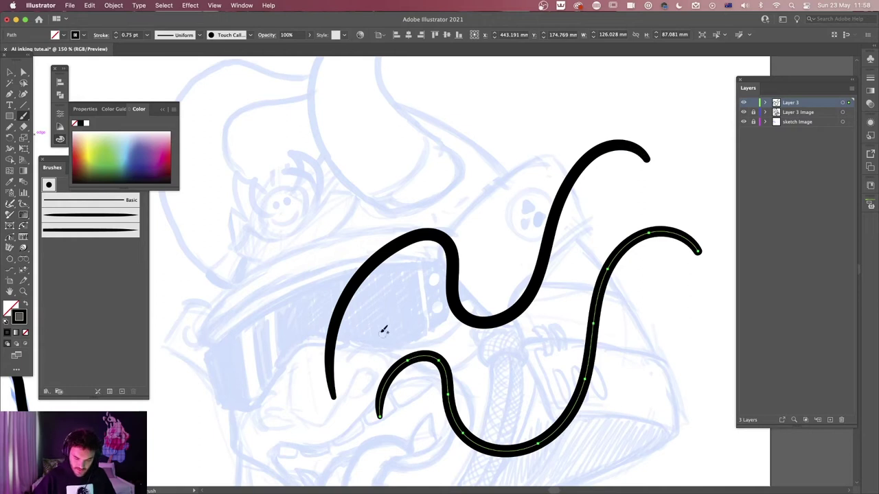
Redraw over the lower stroke to reshape it into an S-curve, then add a third curling stroke
double_click(24, 118)
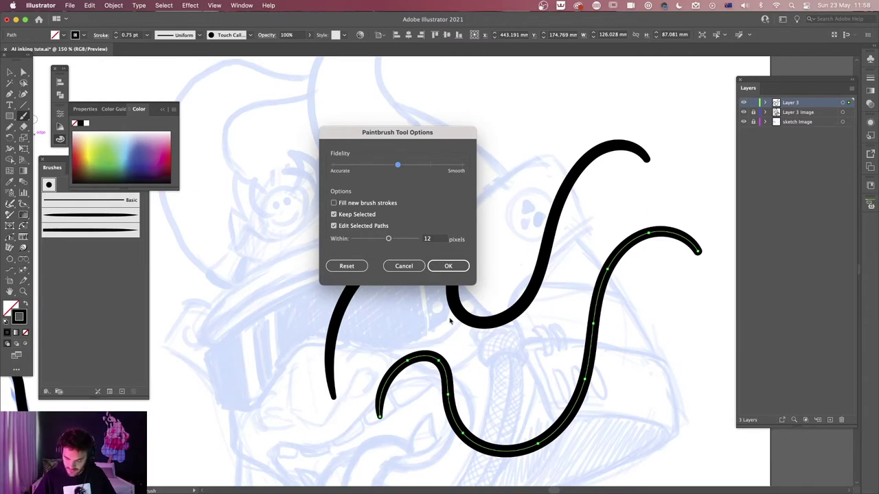
left_click(448, 267)
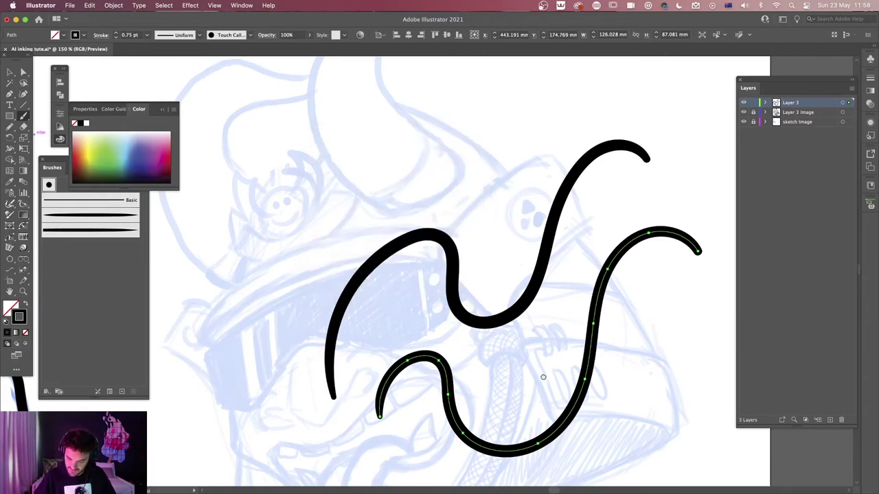
scroll(541, 373, "down", 5)
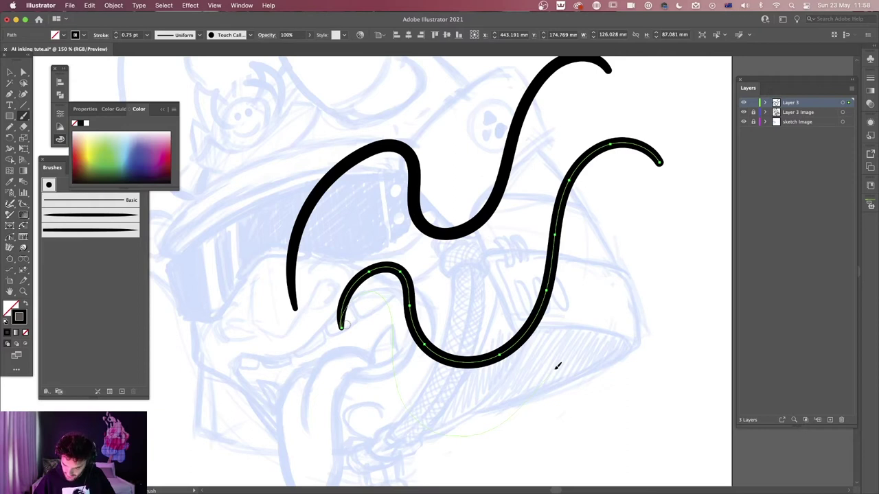
left_click_drag(558, 366, 555, 359)
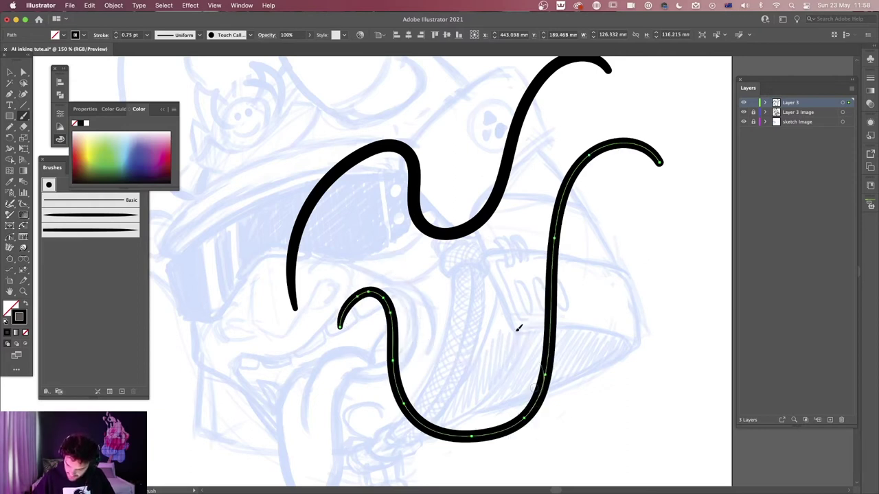
left_click_drag(562, 209, 544, 385)
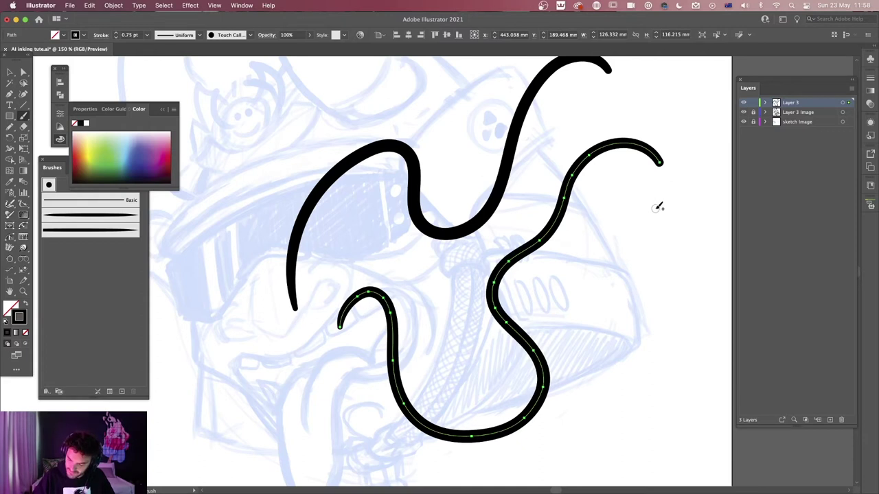
mouse_move(659, 191)
left_mouse_down()
mouse_move(620, 186)
mouse_move(604, 222)
mouse_move(607, 269)
mouse_move(570, 299)
mouse_move(598, 352)
mouse_move(599, 413)
left_mouse_up()
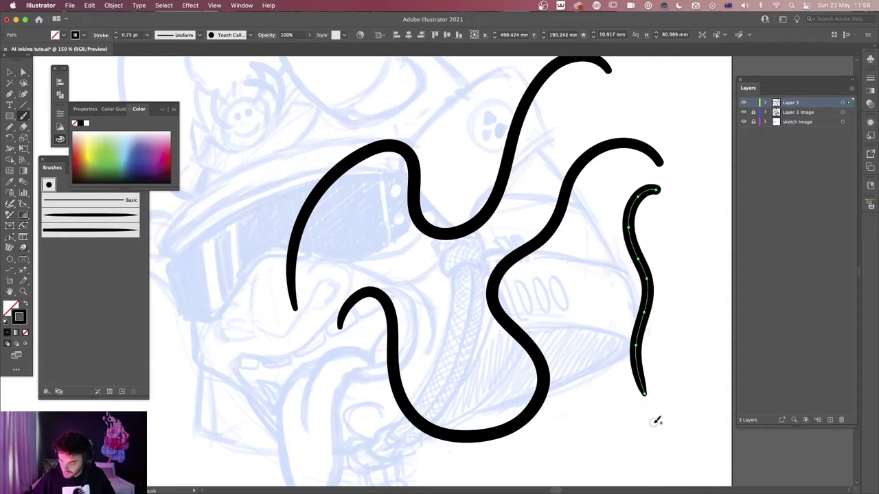
Paint and retrace a curving stroke toward the horn, then undo both attempts
scroll(618, 419, "up", 10)
scroll(618, 419, "left", 3)
mouse_move(468, 318)
left_mouse_down()
mouse_move(470, 293)
mouse_move(435, 259)
mouse_move(421, 228)
mouse_move(436, 200)
mouse_move(464, 193)
mouse_move(520, 123)
left_mouse_up()
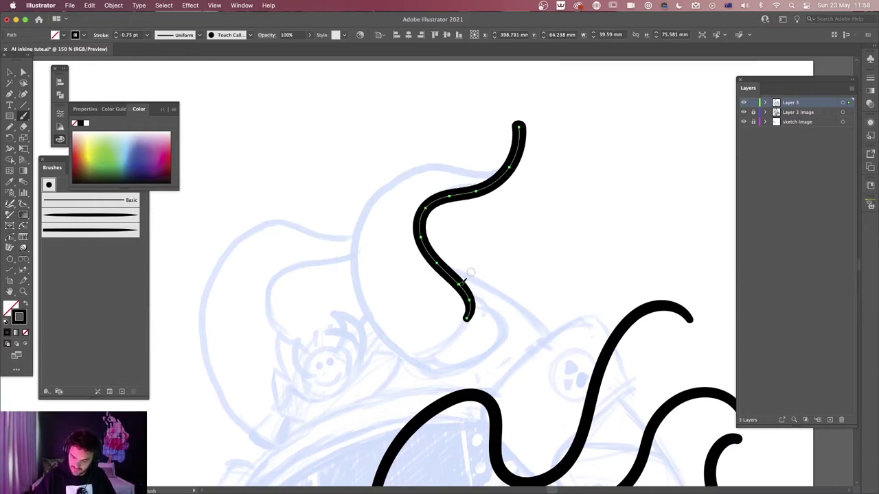
mouse_move(465, 320)
left_mouse_down()
mouse_move(474, 298)
mouse_move(425, 235)
mouse_move(430, 207)
mouse_move(496, 180)
left_mouse_up()
key("super+z")
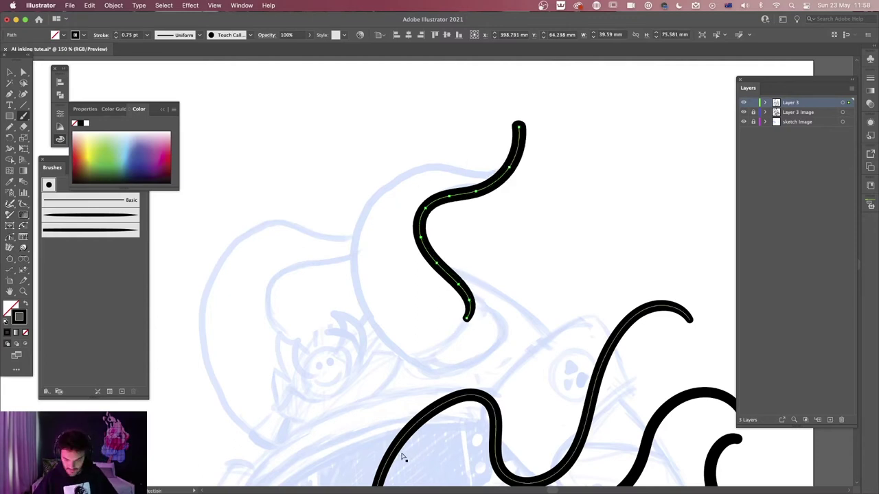
key("super+z")
Paint a new hooked stroke curling up across the horn, undoing its last reshaping
mouse_move(552, 335)
left_mouse_down()
mouse_move(512, 294)
mouse_move(422, 259)
left_mouse_up()
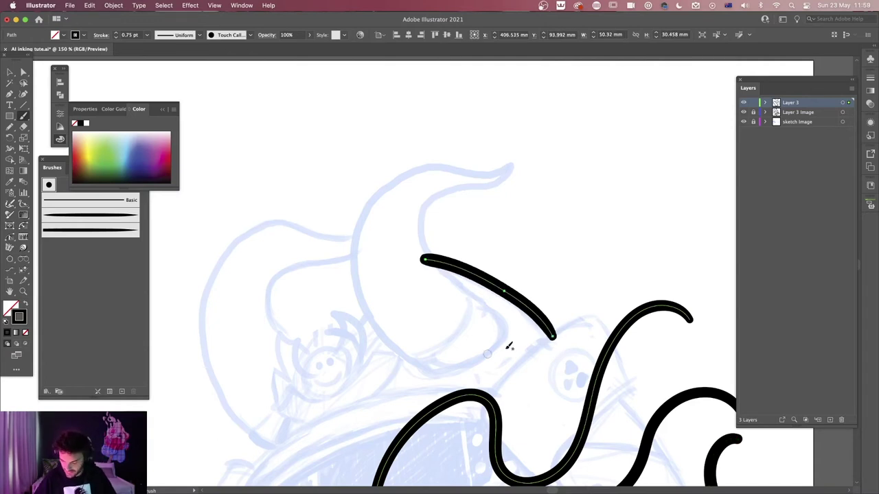
left_click_drag(457, 220, 552, 181)
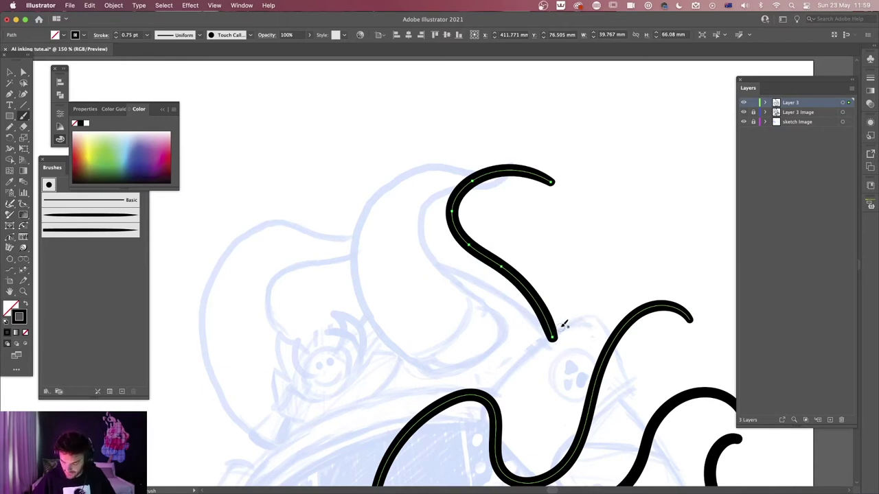
key("super+z")
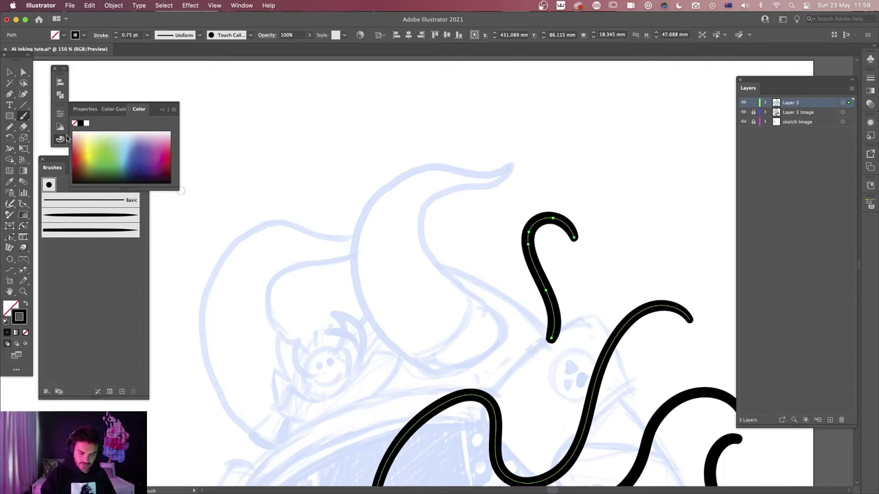
double_click(24, 117)
Turn off Keep Selected and Edit Selected Paths for the Paintbrush, then delete all black strokes
left_click(334, 214)
left_click(333, 226)
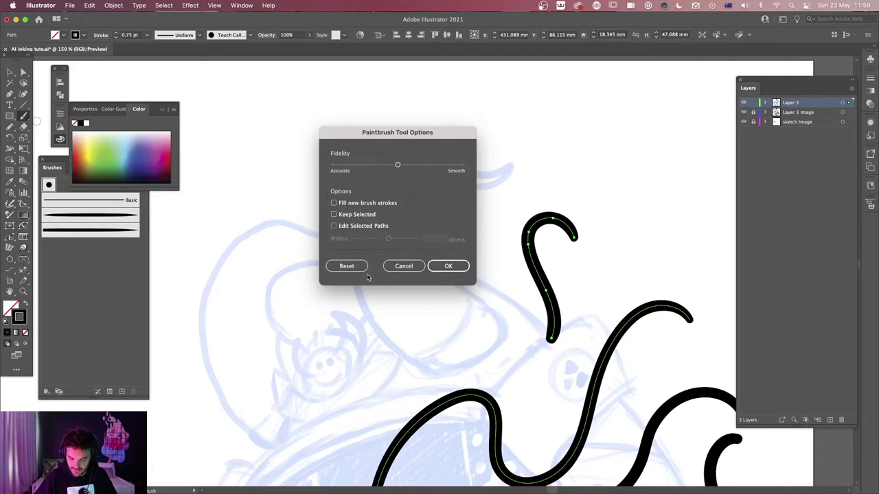
left_click(448, 266)
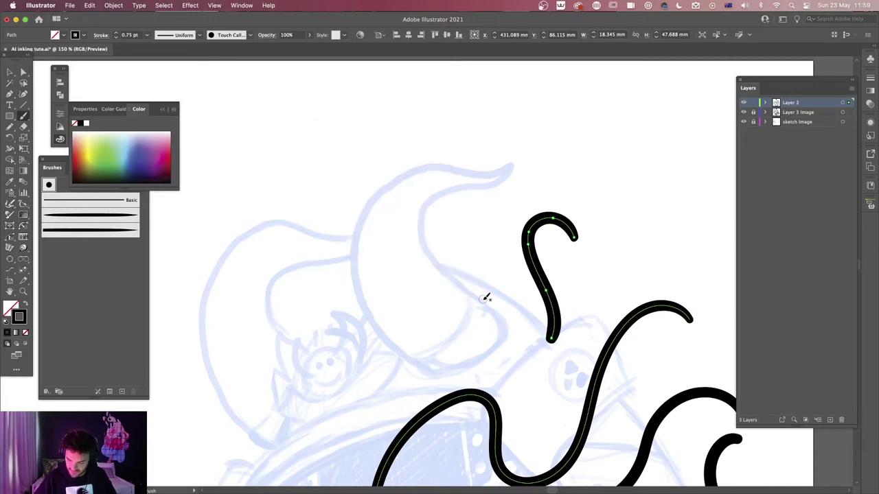
key("super+a")
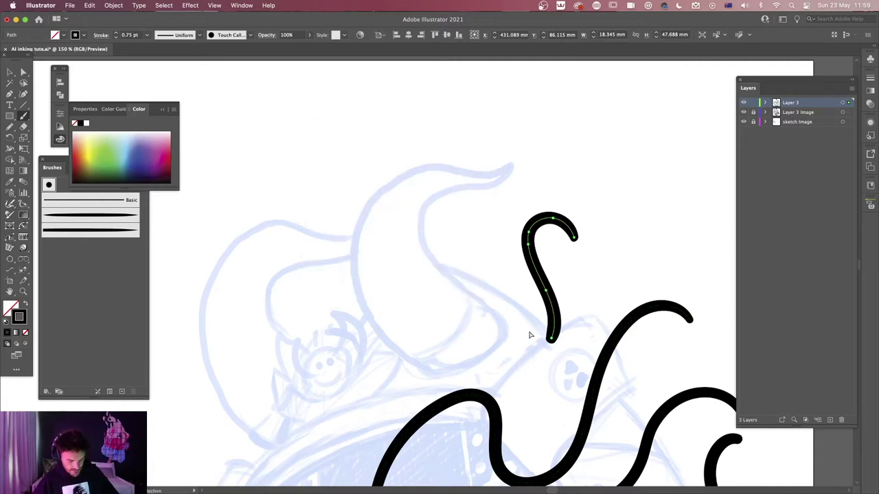
key("Delete")
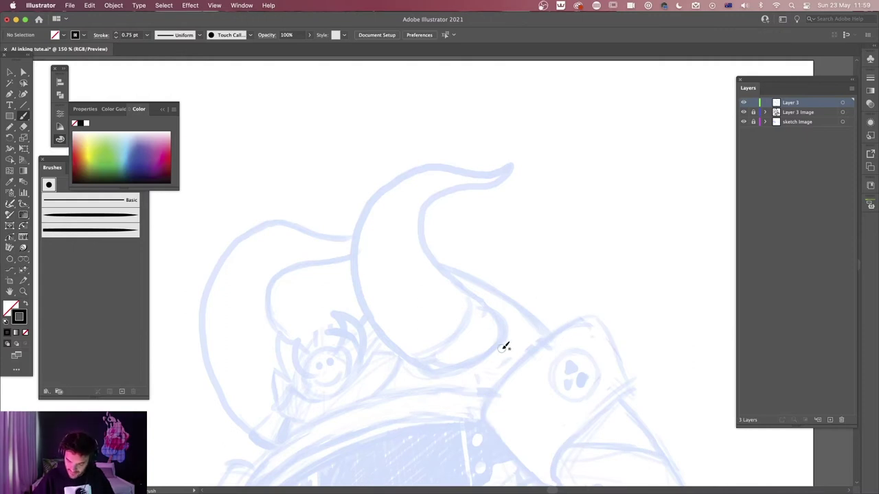
Paint the horn's outer and inner tapered curves, then a hooked flame stroke to its left
scroll(515, 337, "down", 2)
scroll(515, 337, "right", 1)
mouse_move(539, 282)
left_mouse_down()
mouse_move(506, 197)
mouse_move(585, 100)
left_mouse_up()
mouse_move(539, 281)
left_mouse_down()
mouse_move(528, 189)
mouse_move(544, 144)
mouse_move(603, 128)
left_mouse_up()
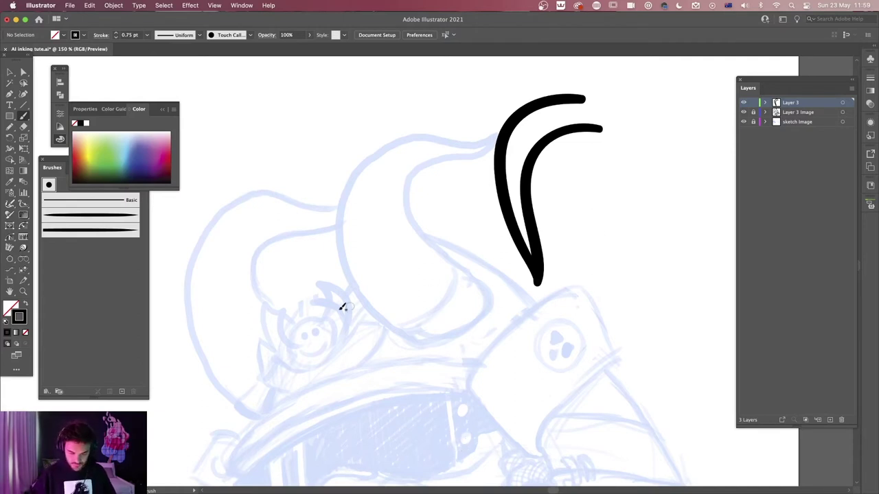
left_click(162, 111)
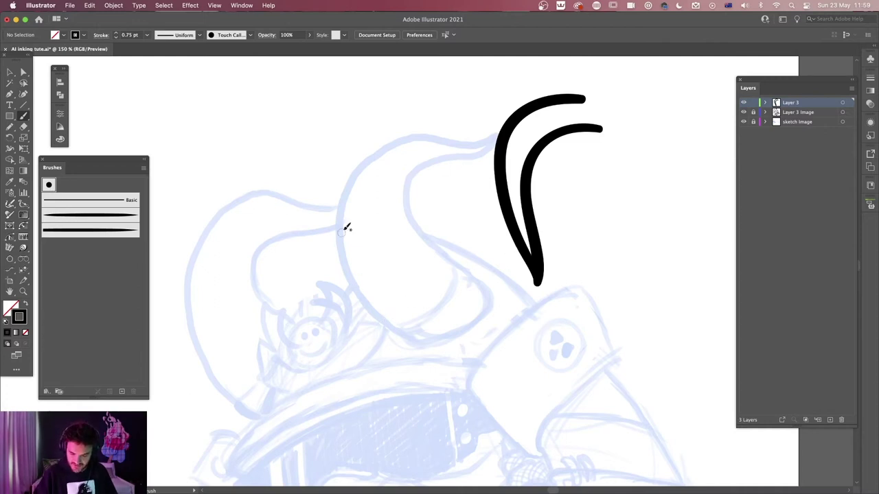
mouse_move(397, 129)
left_mouse_down()
mouse_move(445, 236)
mouse_move(445, 276)
mouse_move(420, 318)
mouse_move(373, 327)
mouse_move(355, 274)
mouse_move(373, 239)
left_mouse_up()
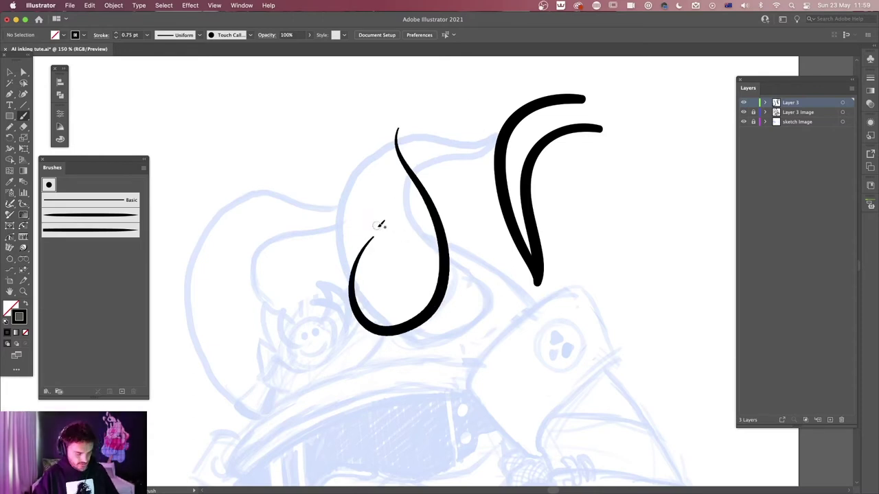
scroll(426, 255, "up", 3)
scroll(374, 378, "up", 3)
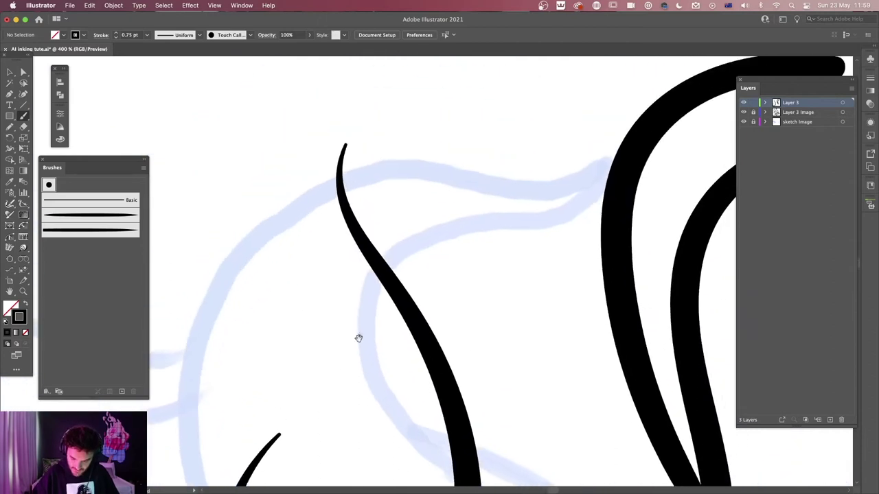
scroll(405, 268, "down", 2)
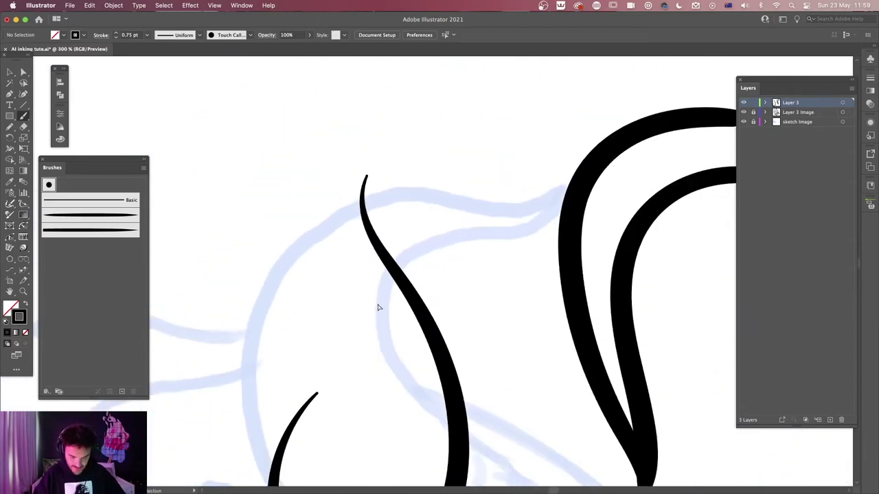
scroll(378, 309, "left", 6)
scroll(412, 302, "right", 5)
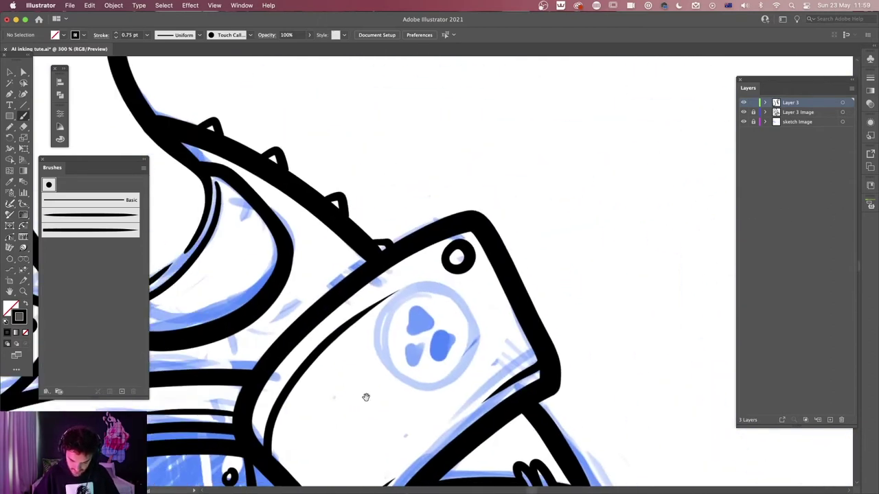
scroll(366, 397, "down", 3)
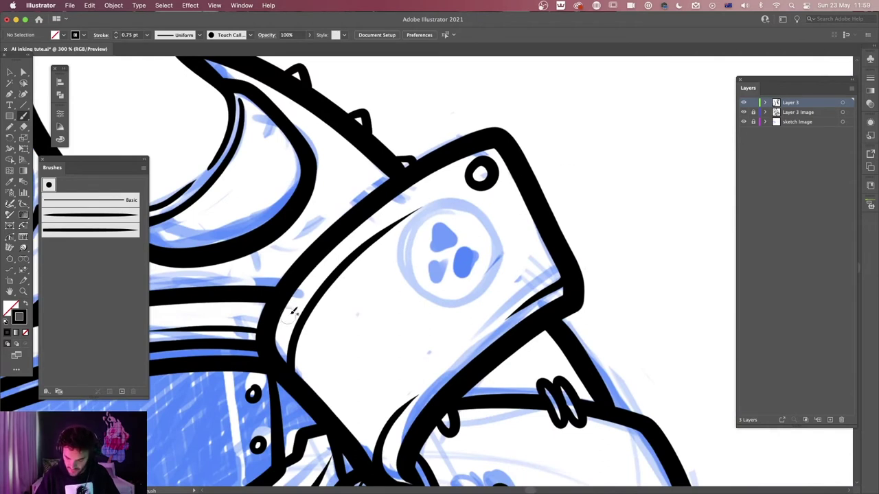
scroll(638, 254, "right", 2)
left_click_drag(600, 258, 140, 408)
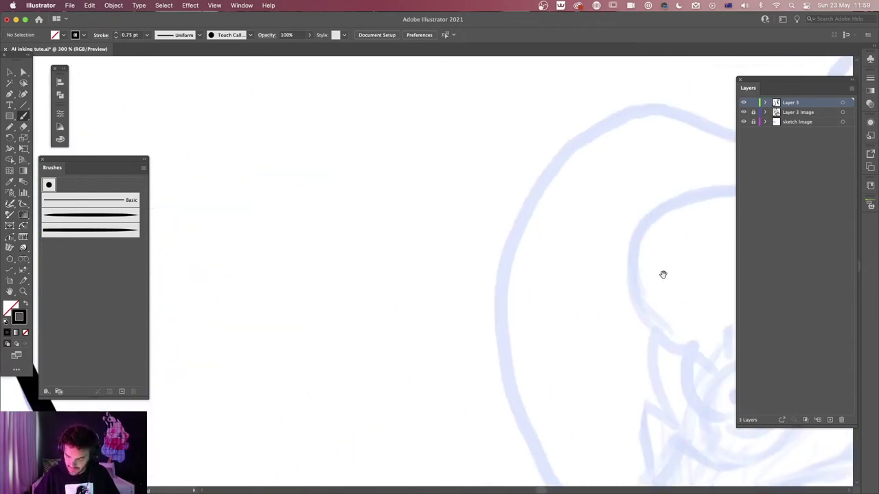
left_click_drag(663, 275, 174, 300)
scroll(460, 308, "up", 2)
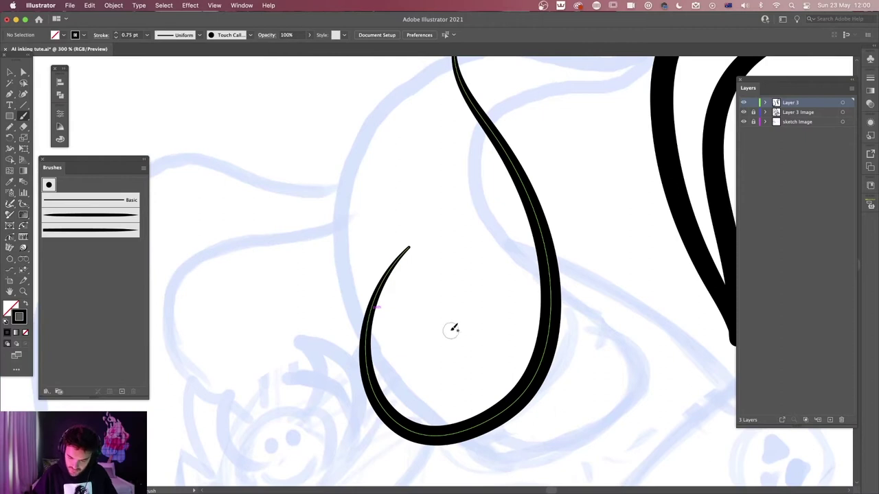
mouse_move(474, 261)
left_mouse_down()
mouse_move(528, 343)
mouse_move(530, 298)
left_mouse_up()
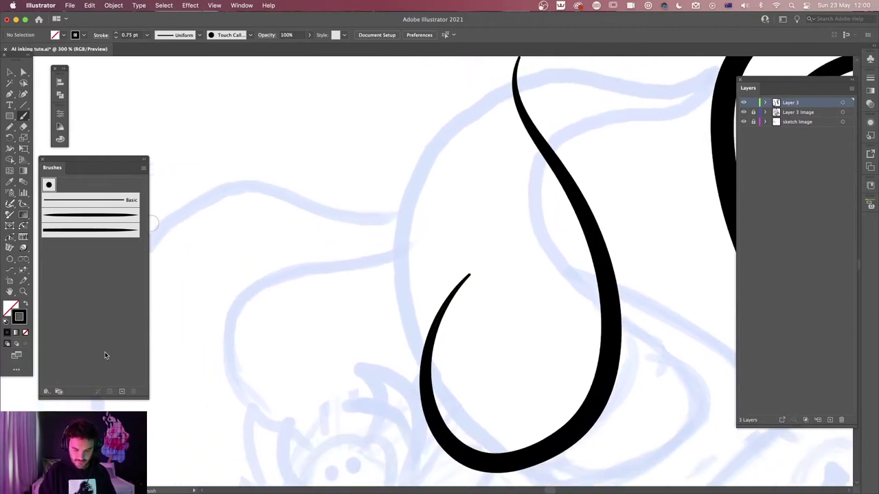
left_click(108, 219)
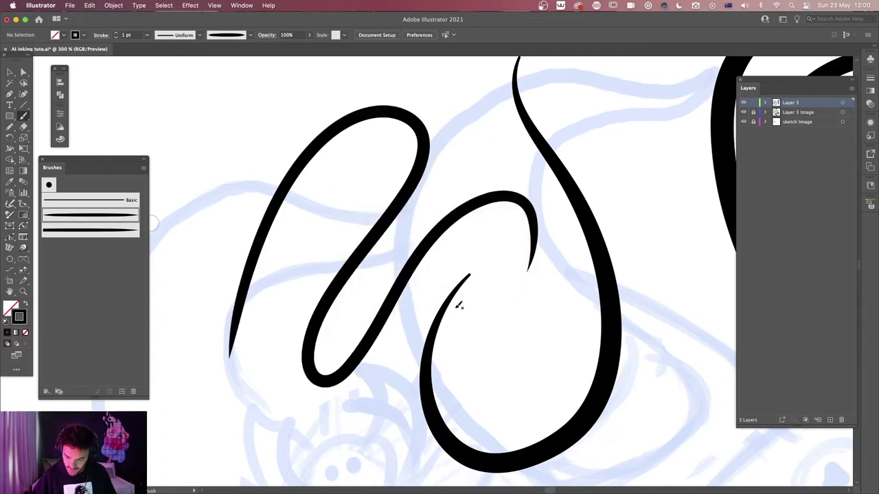
Paint four tapered, curling flame strokes, two long and two small, beside the existing swirls
mouse_move(433, 309)
left_mouse_down()
mouse_move(422, 373)
mouse_move(339, 400)
mouse_move(330, 373)
mouse_move(441, 315)
left_mouse_up()
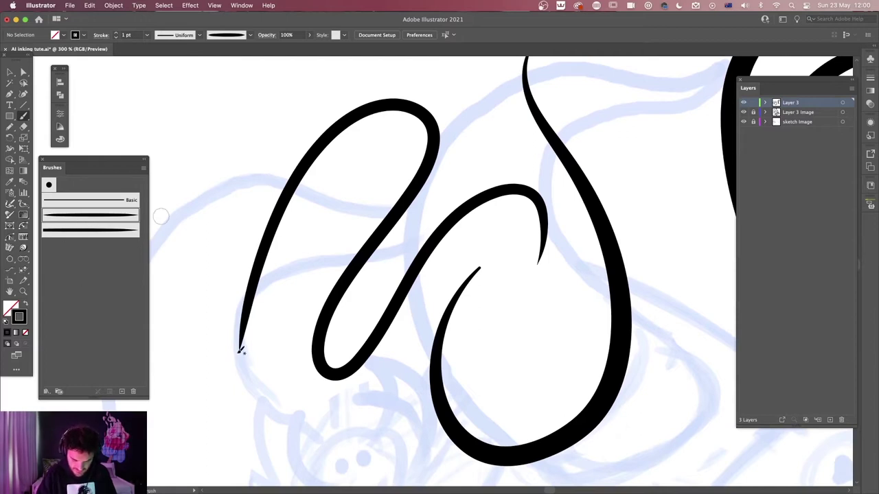
left_click_drag(565, 278, 359, 371)
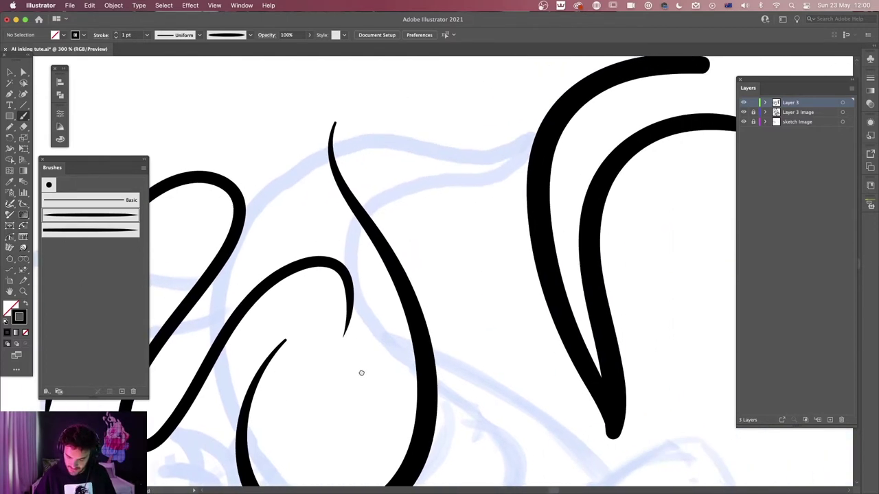
left_click_drag(375, 105, 477, 371)
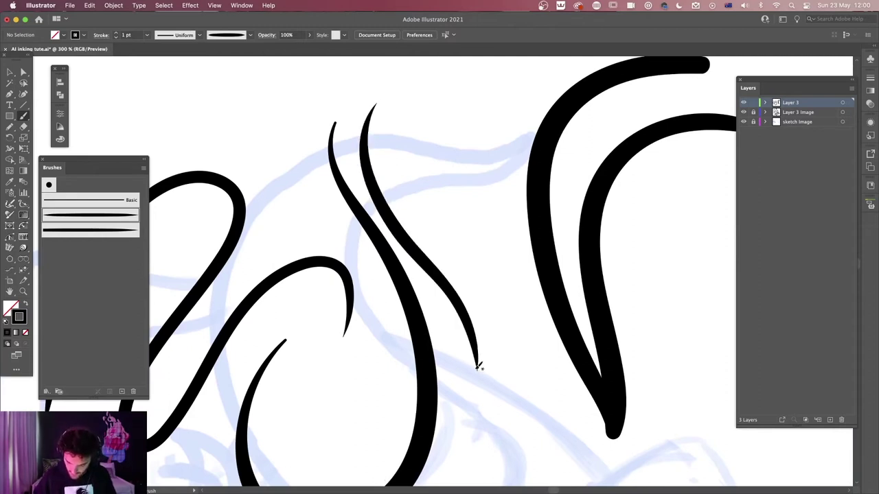
left_click_drag(511, 85, 478, 363)
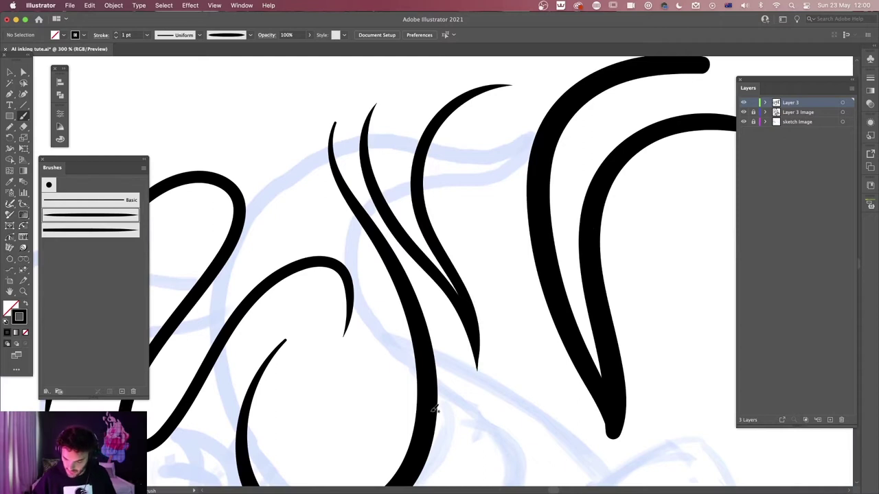
left_click_drag(485, 135, 474, 302)
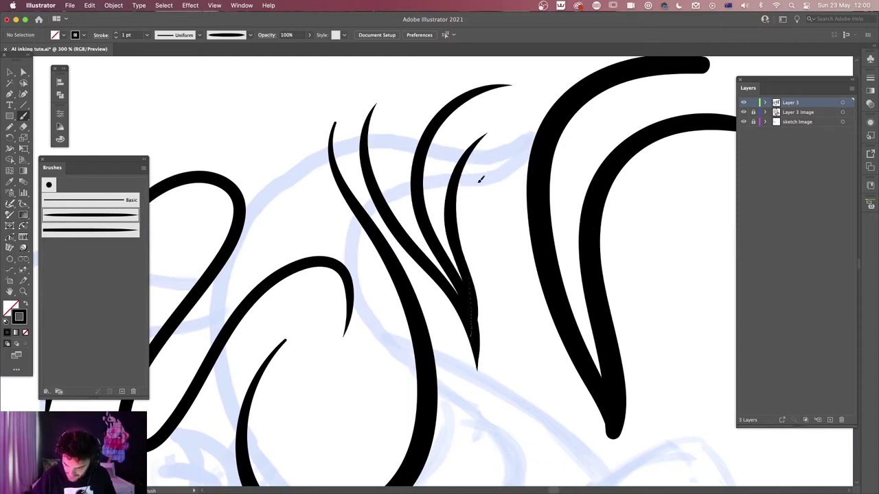
left_click_drag(500, 157, 474, 306)
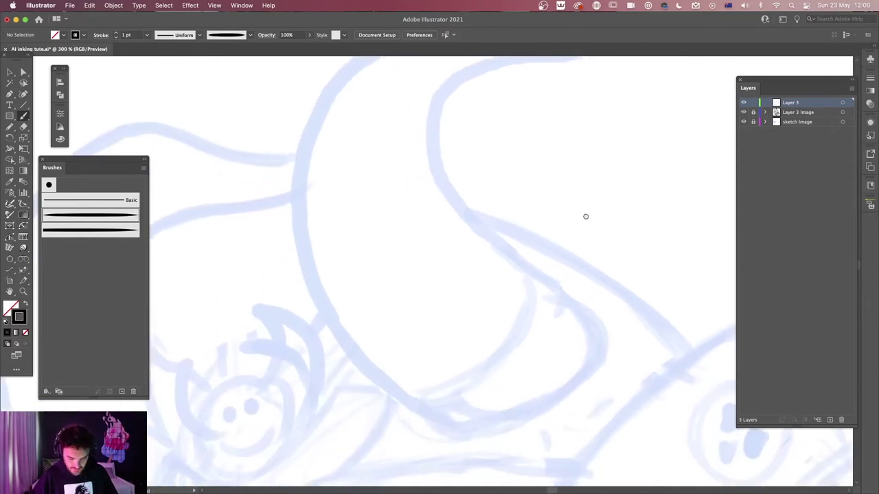
mouse_move(585, 216)
left_mouse_down()
mouse_move(606, 190)
mouse_move(567, 268)
mouse_move(567, 287)
mouse_move(593, 279)
left_mouse_up()
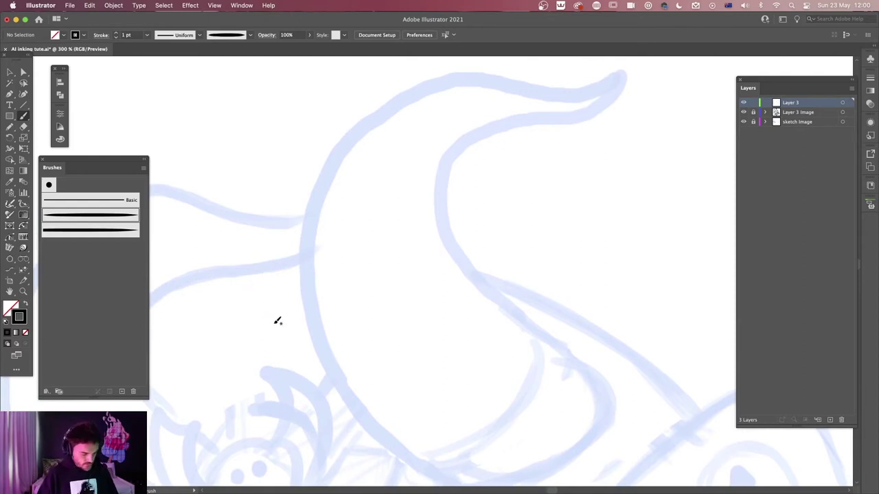
Draw a straight horizontal line about 48 mm long across the curl with the Pen tool, then select it
key("p")
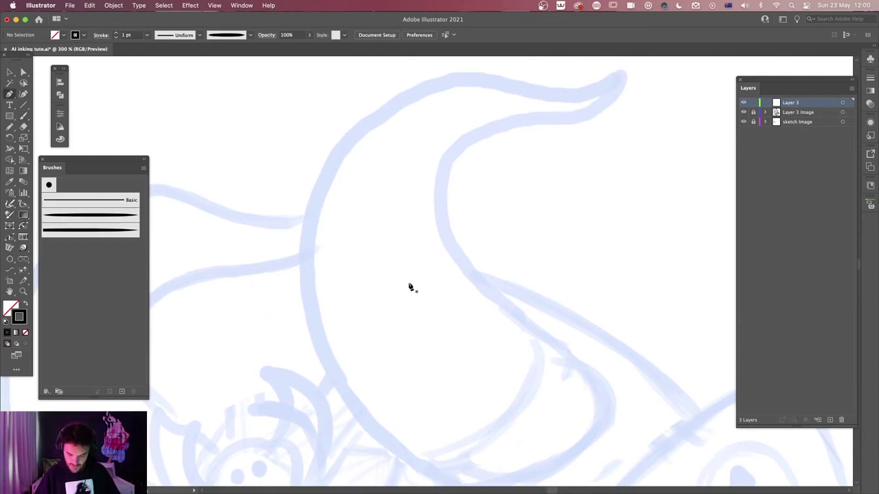
mouse_move(317, 233)
left_mouse_down()
mouse_move(567, 237)
mouse_move(550, 233)
mouse_move(559, 234)
left_mouse_up()
left_click(559, 235)
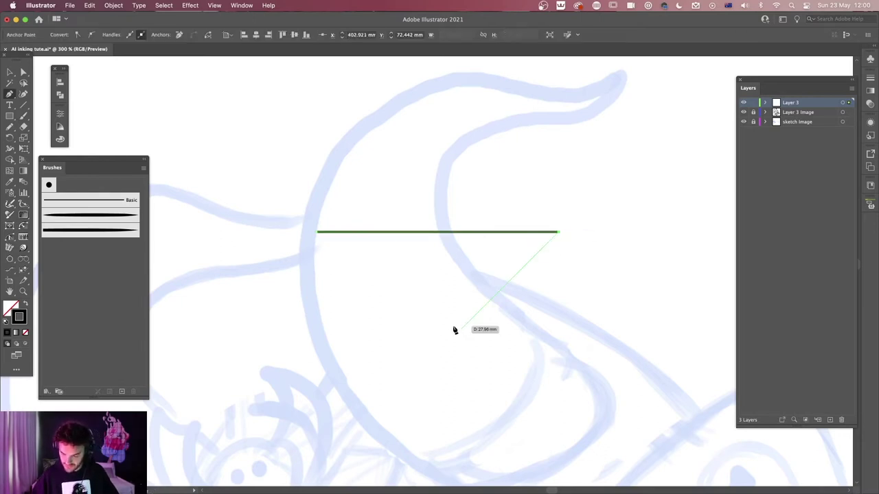
key("Escape")
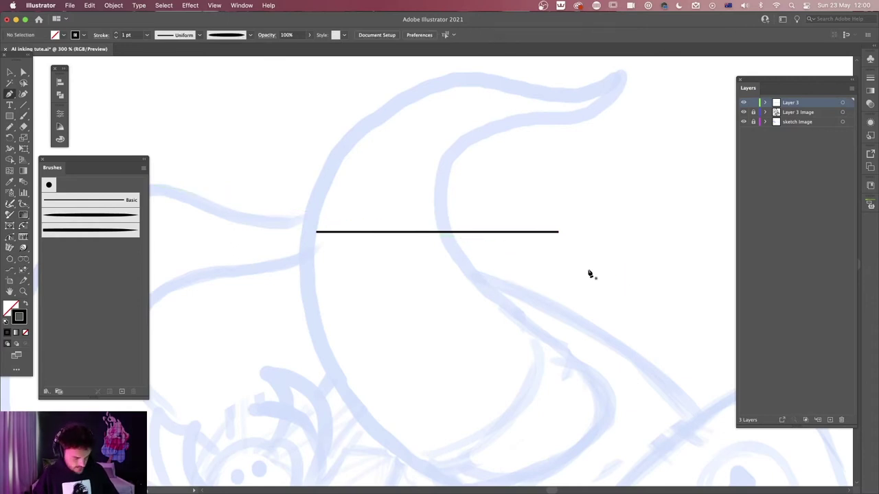
key("v")
key("super+a")
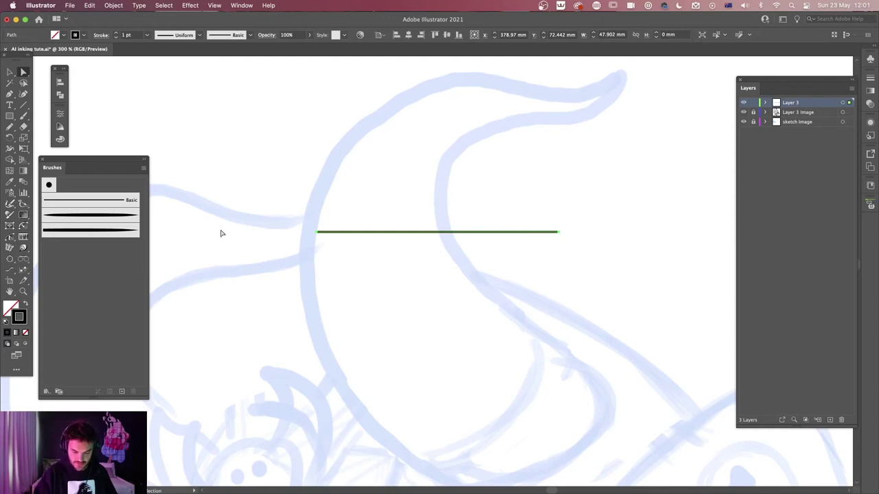
Apply Width Profile 1 to the line and raise its stroke weight to 7 pt
left_click(199, 35)
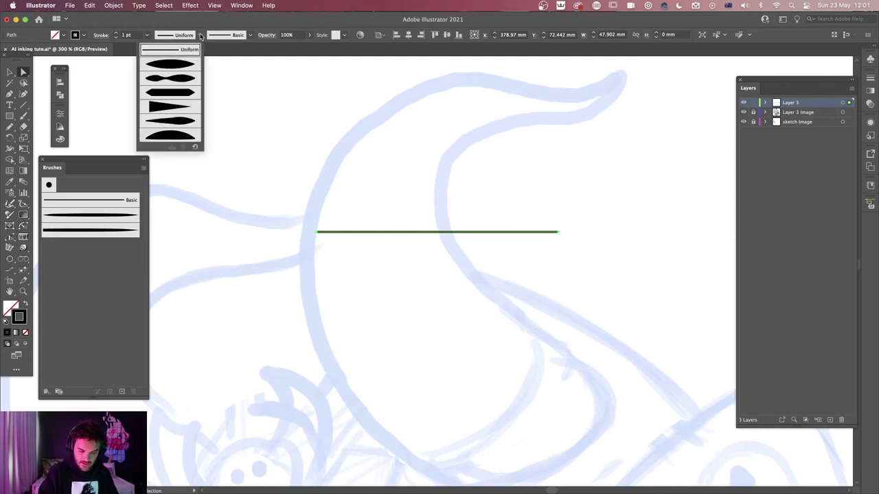
left_click(180, 65)
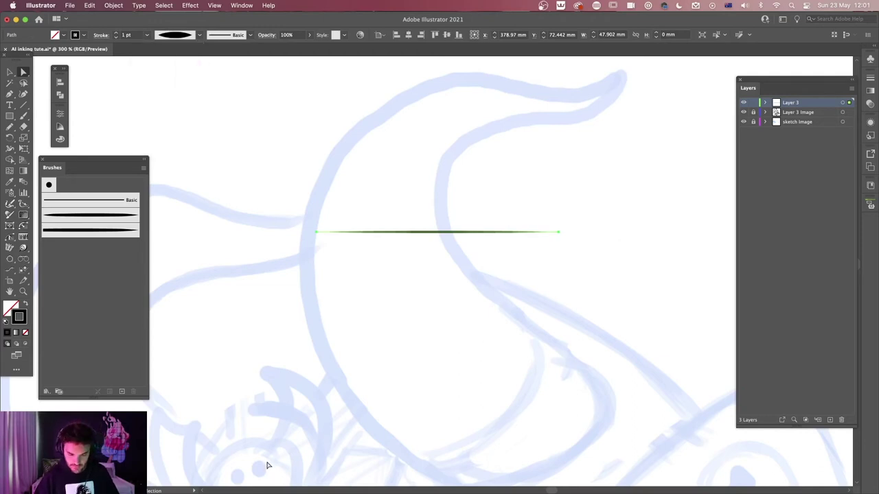
left_click(118, 33)
left_click(118, 33)
left_click(117, 33)
left_click(118, 32)
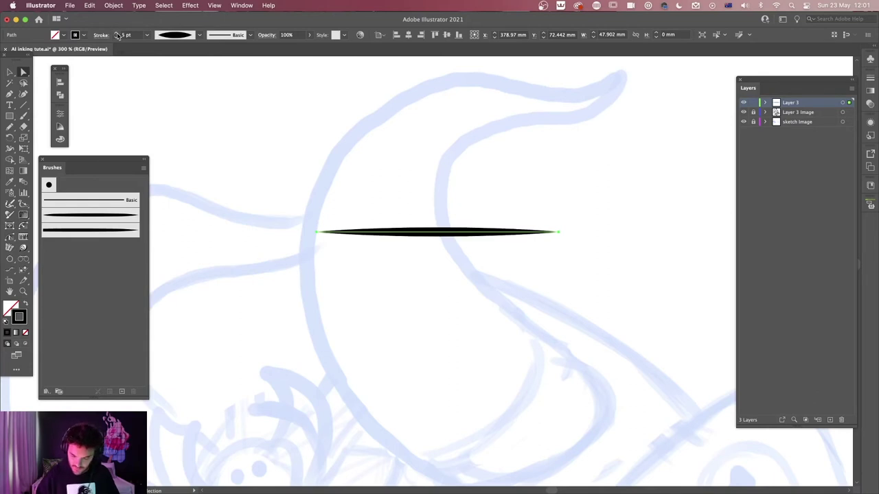
left_click(116, 33)
left_click(116, 33)
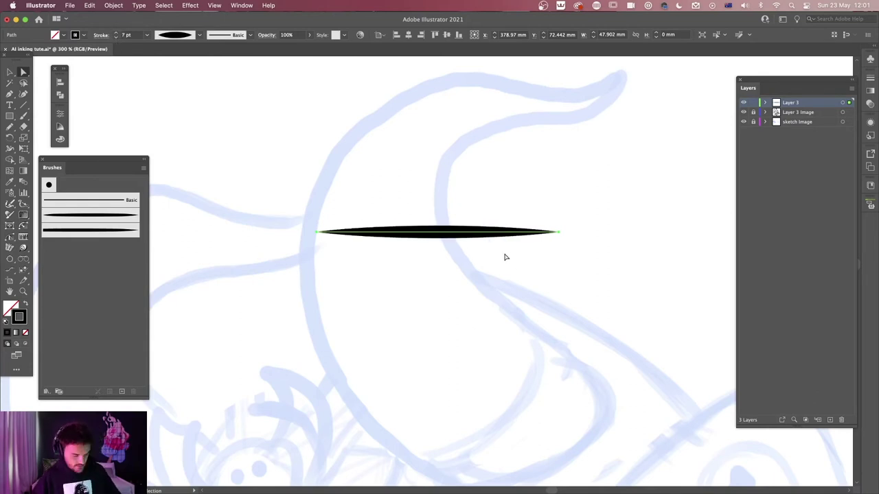
key("super+equal")
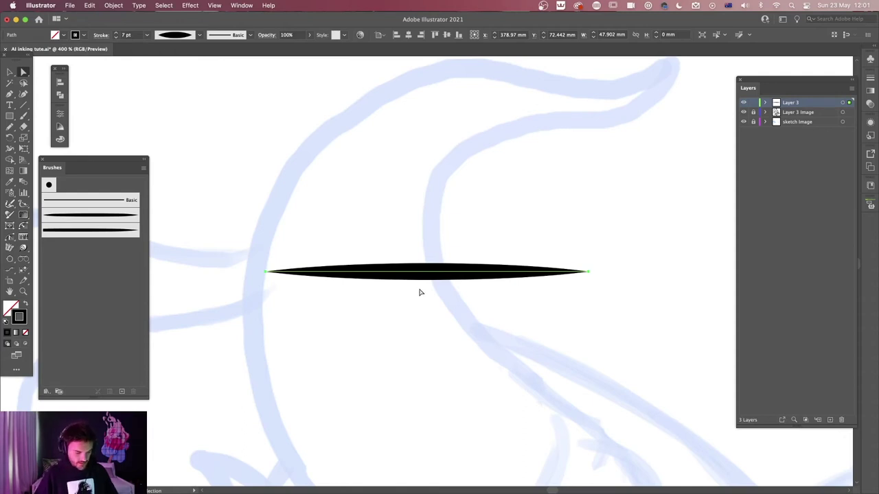
Widen the line at width points with the Width tool to 2.469 mm at its centre, then reselect it
key("shift+w")
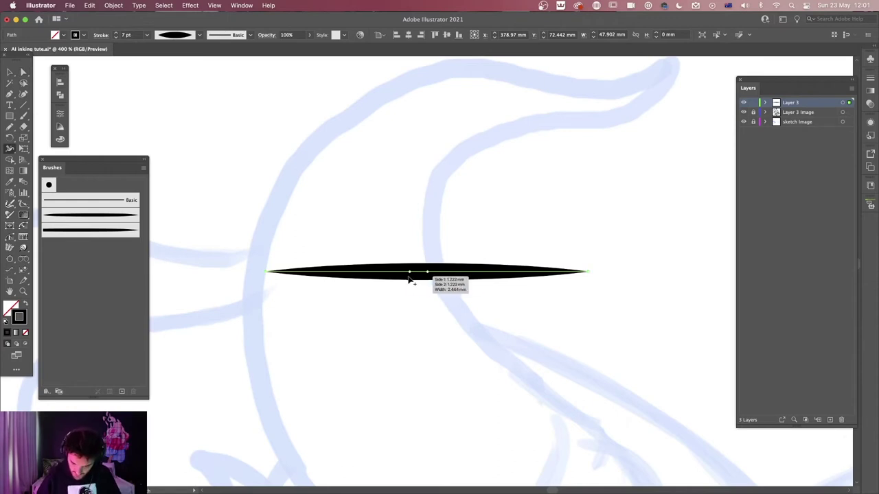
left_click_drag(336, 274, 334, 282)
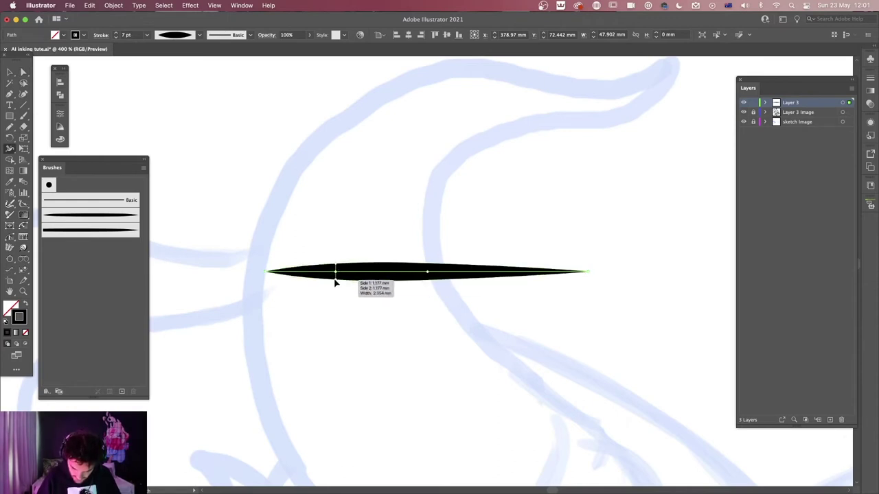
left_click_drag(500, 279, 500, 282)
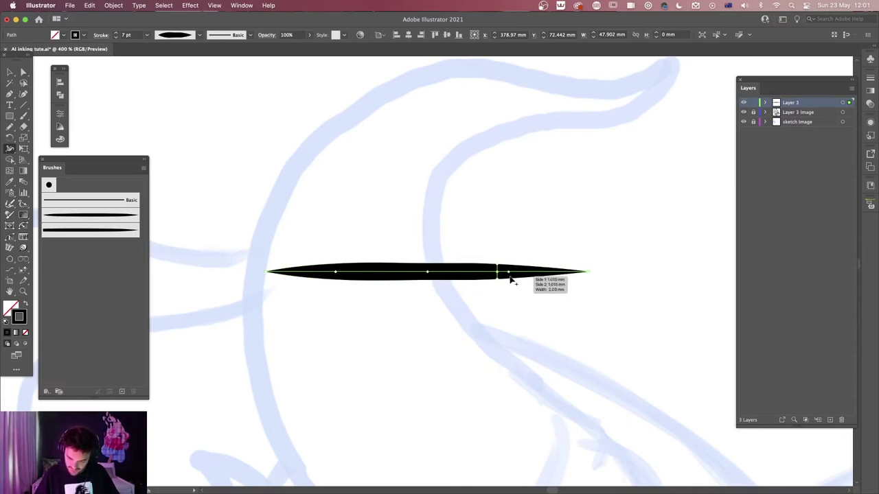
left_click_drag(499, 283, 499, 283)
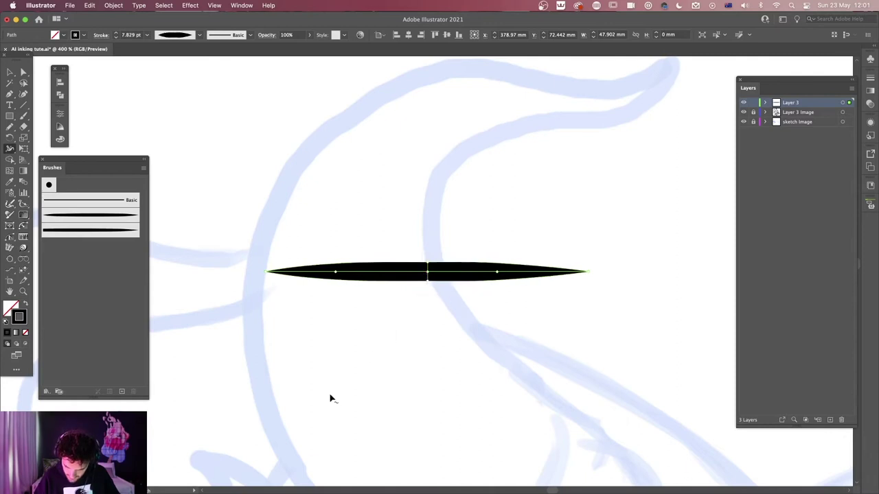
left_click(539, 208, "super")
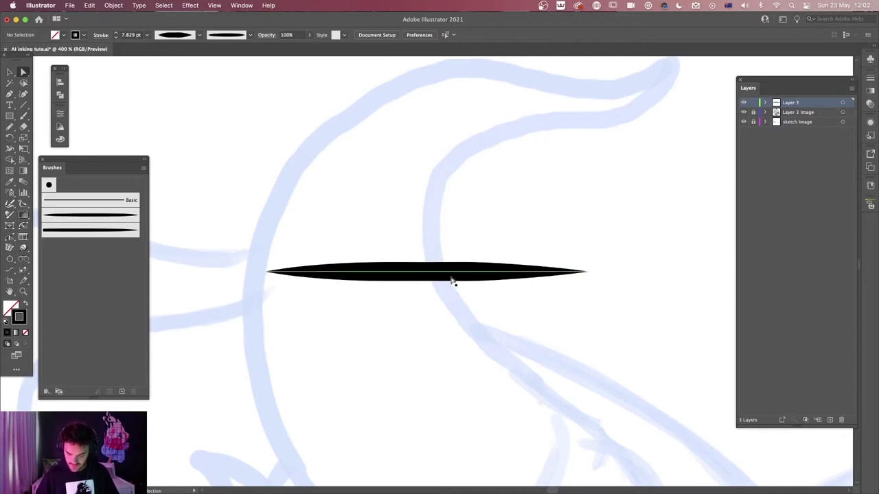
mouse_move(244, 211)
left_mouse_down()
mouse_move(369, 271)
mouse_move(604, 317)
left_mouse_up()
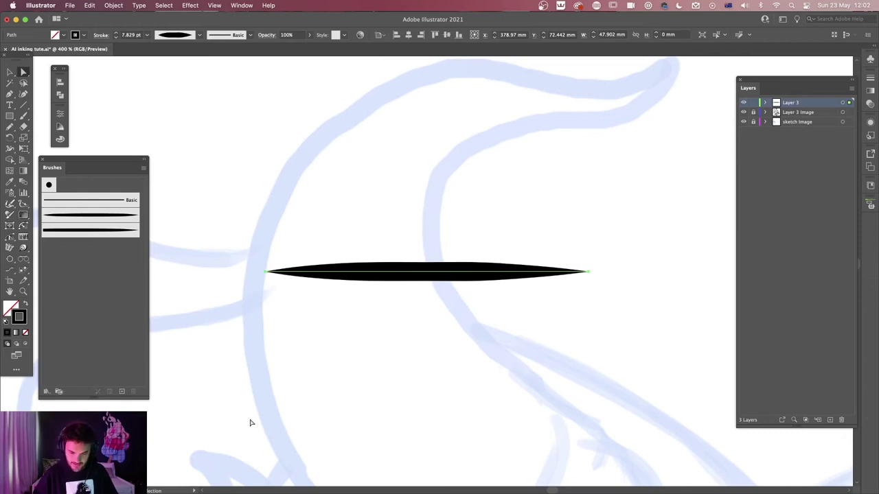
left_click(114, 6)
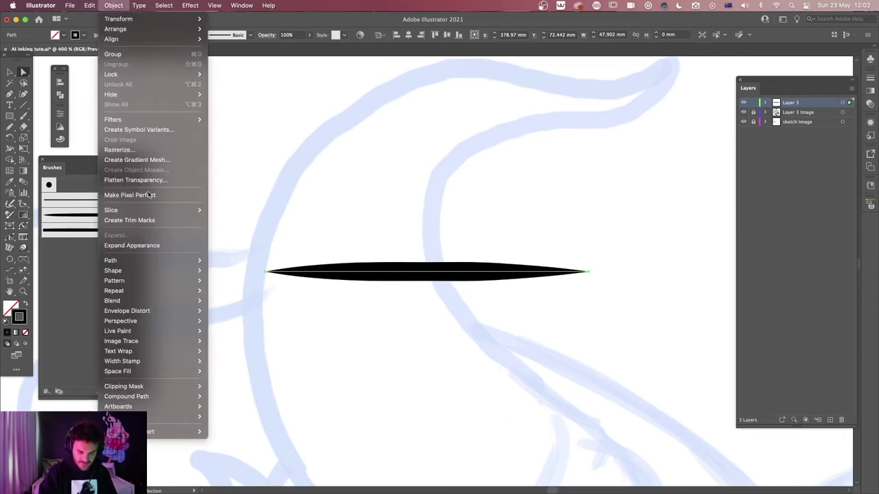
Outline the tapered stroke into a filled black shape and drag it into the Brushes panel
mouse_move(153, 261)
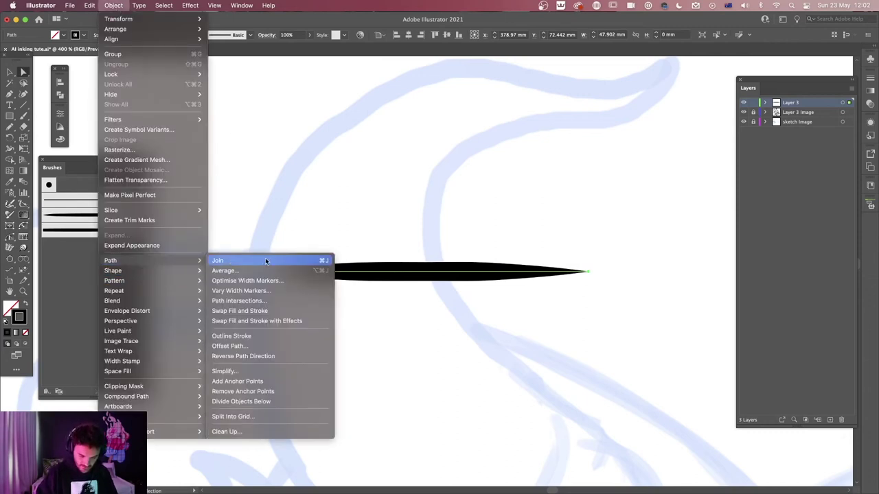
left_click(250, 338)
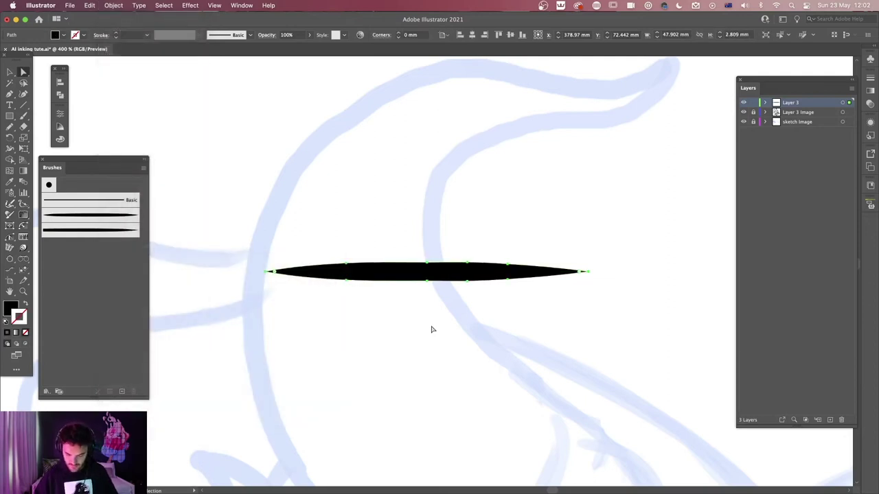
mouse_move(412, 274)
left_mouse_down()
mouse_move(128, 309)
mouse_move(94, 287)
left_mouse_up()
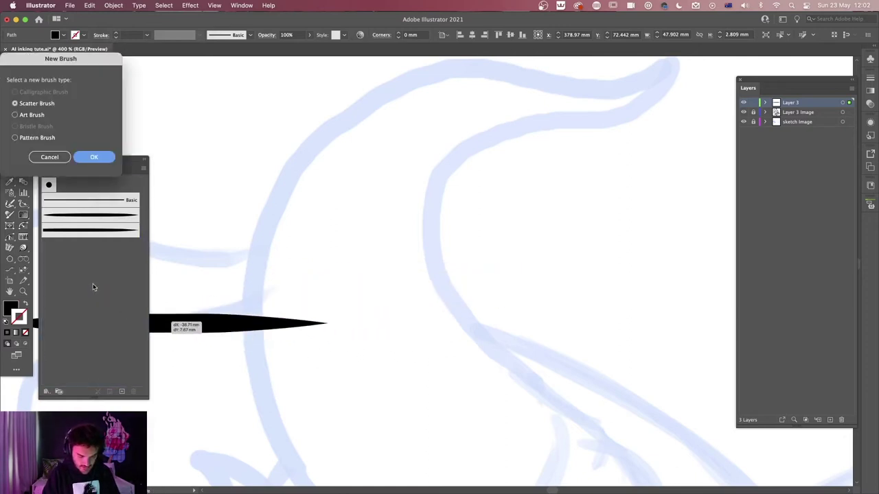
Save the shape as a new art brush named X, delete the source shape, and paint with that brush
left_click(34, 115)
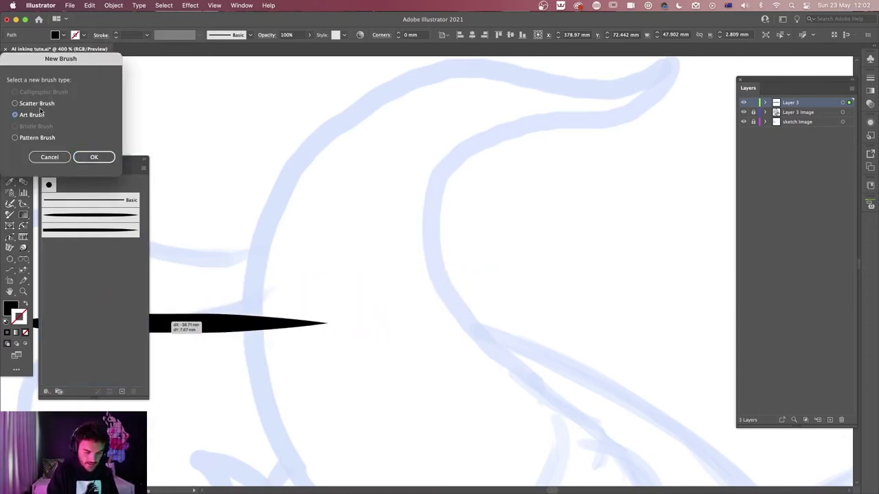
left_click(95, 157)
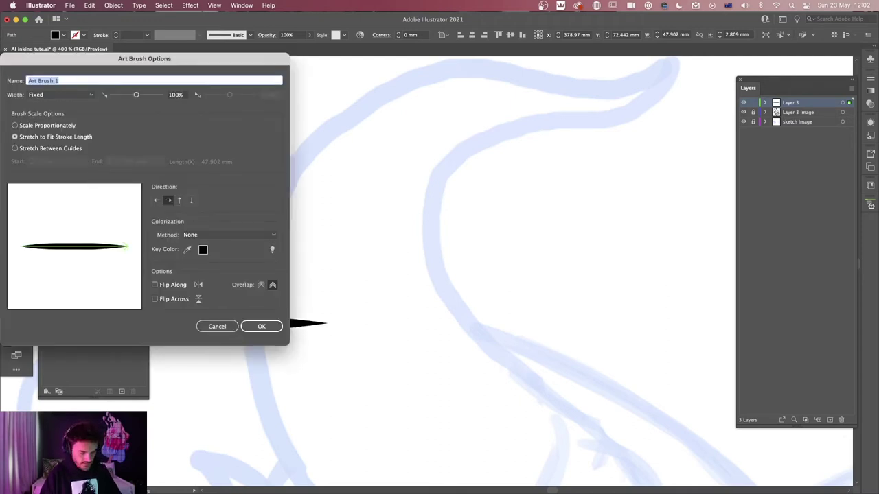
type("x")
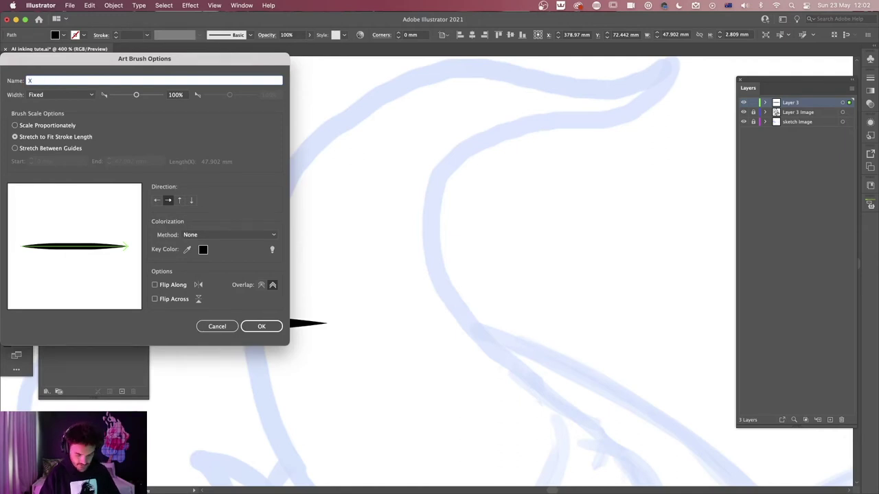
left_click(261, 327)
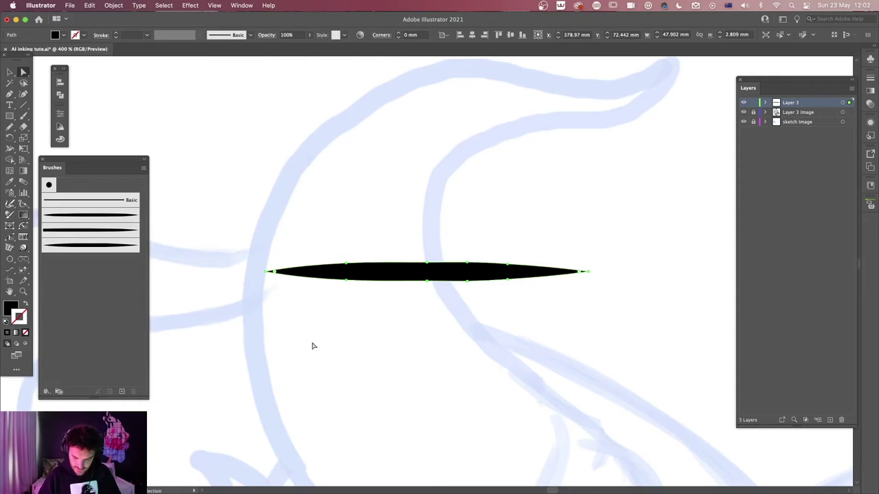
key("Delete")
left_click(108, 246)
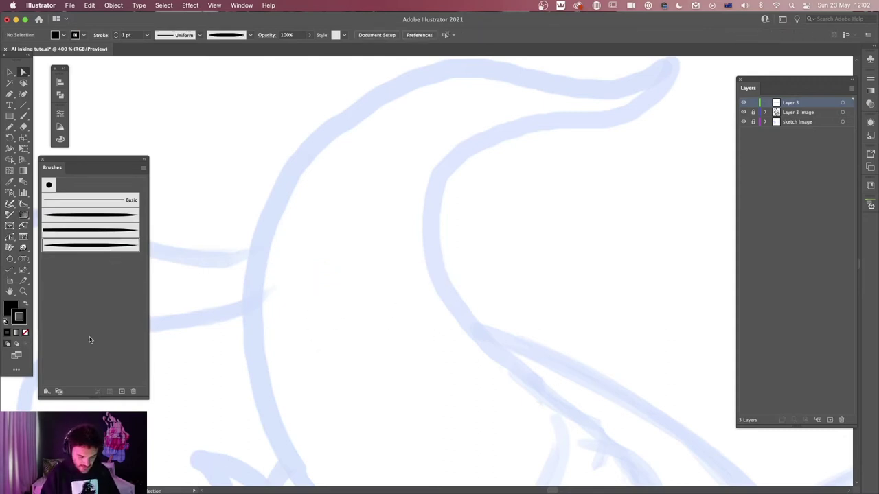
key("b")
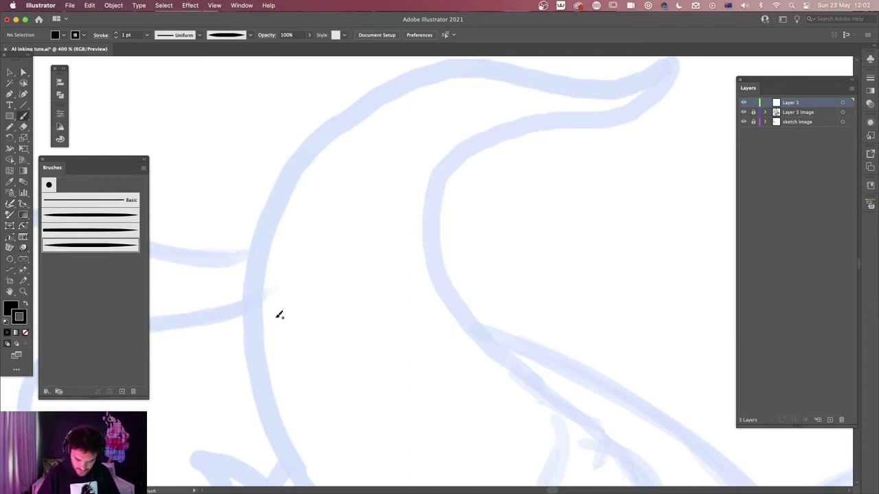
left_click_drag(385, 423, 549, 285)
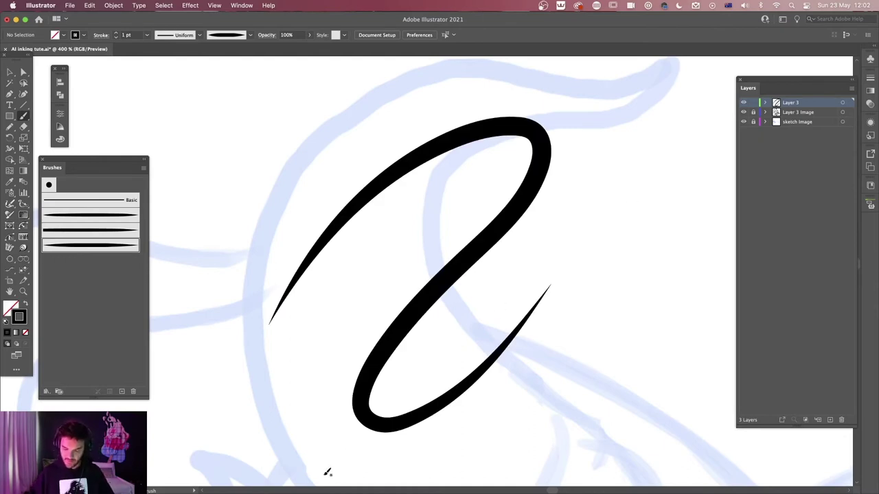
scroll(426, 357, "right", 5)
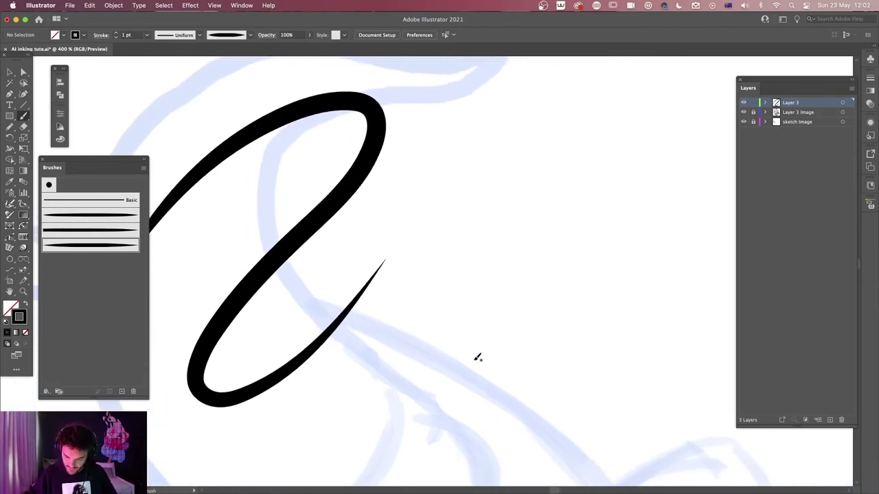
key("super+z")
key("super+z")
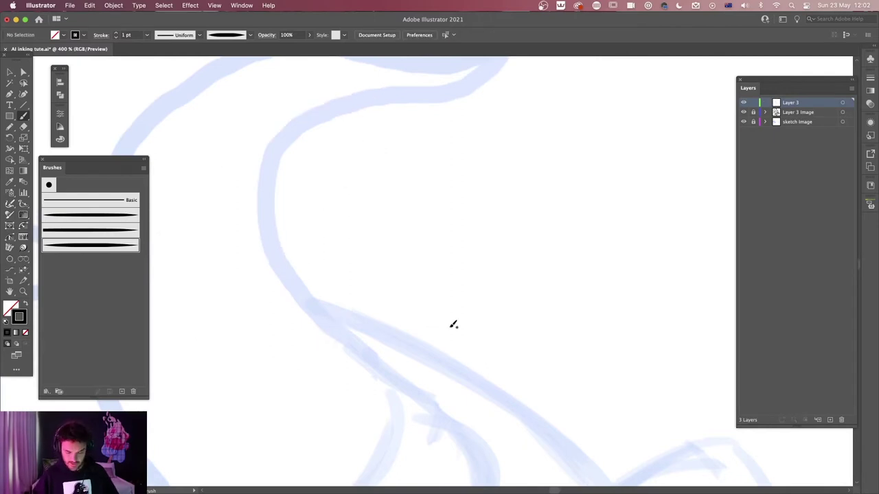
scroll(527, 362, "left", 4)
scroll(528, 361, "up", 2)
scroll(534, 364, "down", 3)
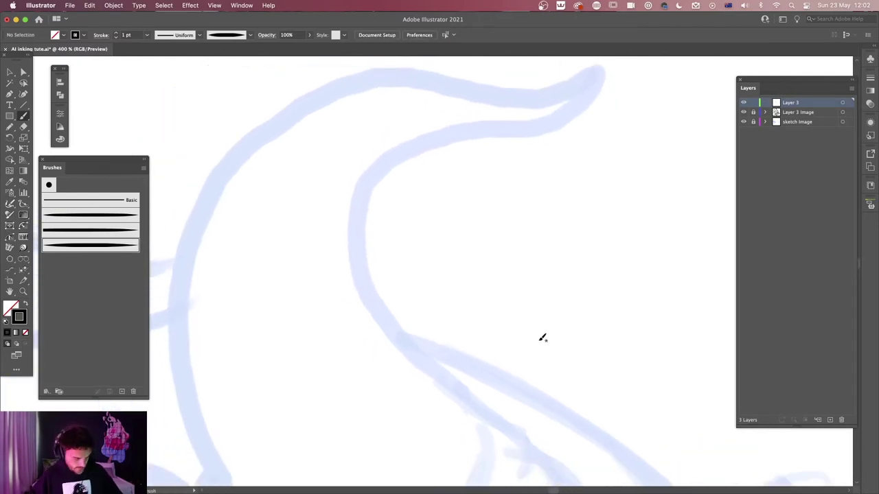
scroll(543, 340, "down", 2)
scroll(543, 348, "down", 3)
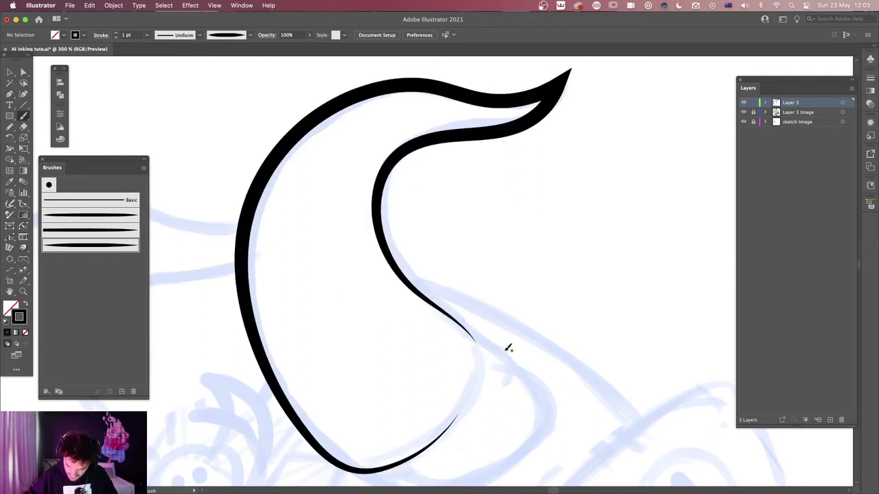
scroll(509, 364, "left", 3)
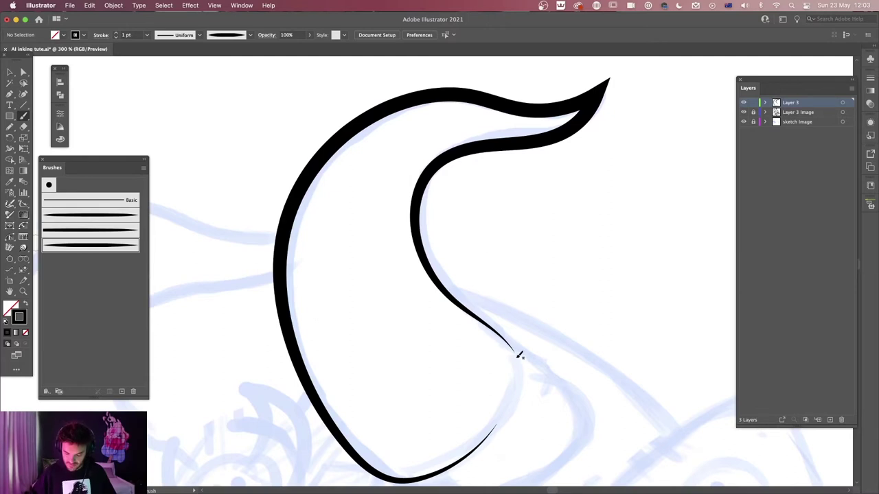
scroll(520, 355, "down", 3)
scroll(520, 355, "right", 1)
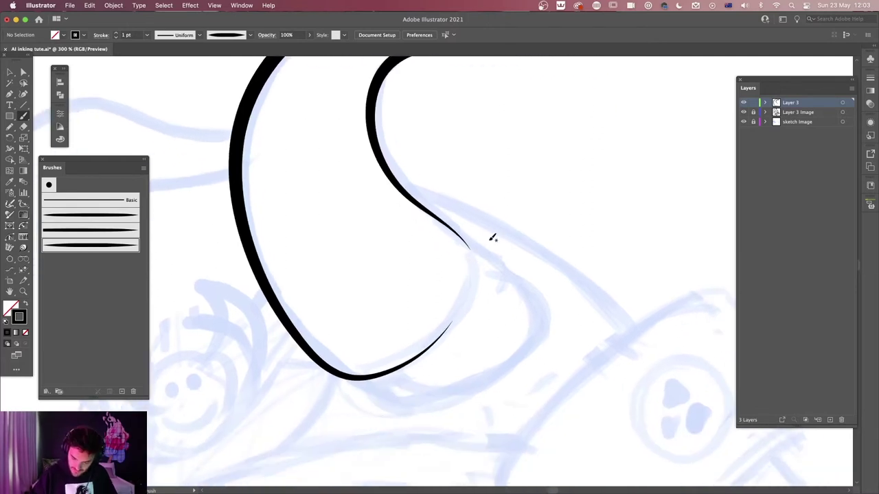
scroll(492, 238, "up", 1)
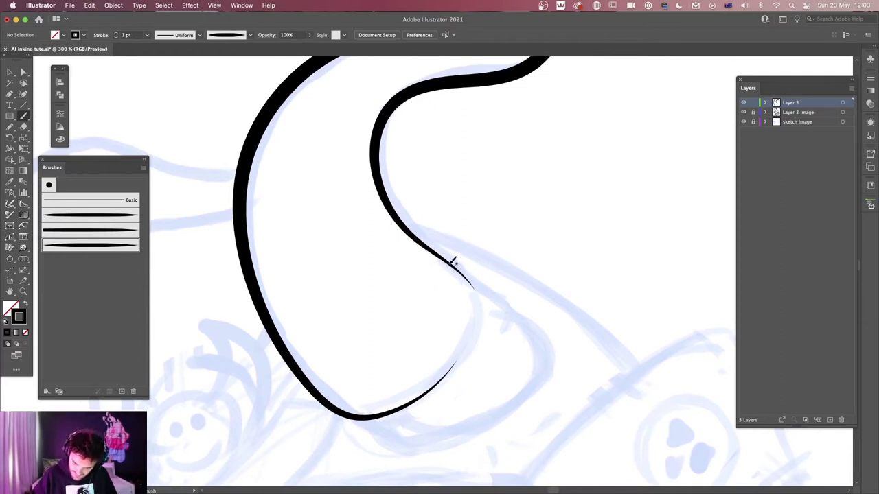
left_click_drag(518, 297, 551, 344)
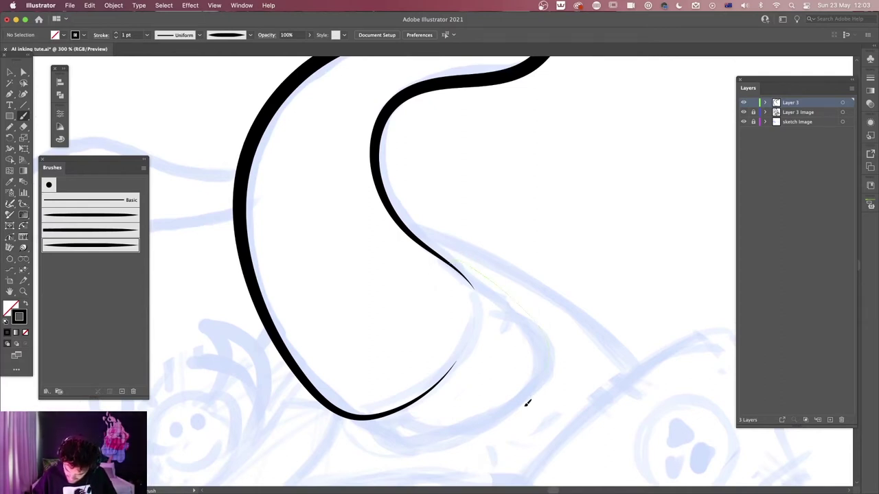
left_click_drag(320, 410, 322, 405)
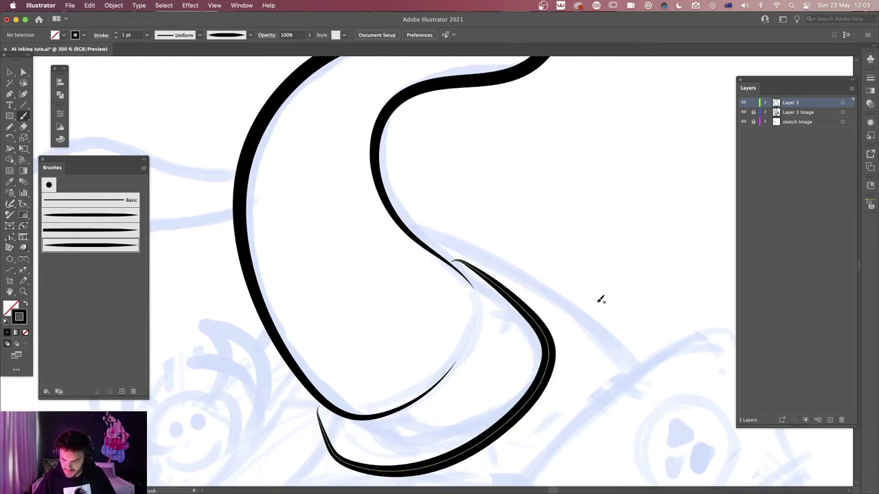
scroll(561, 326, "up", 2)
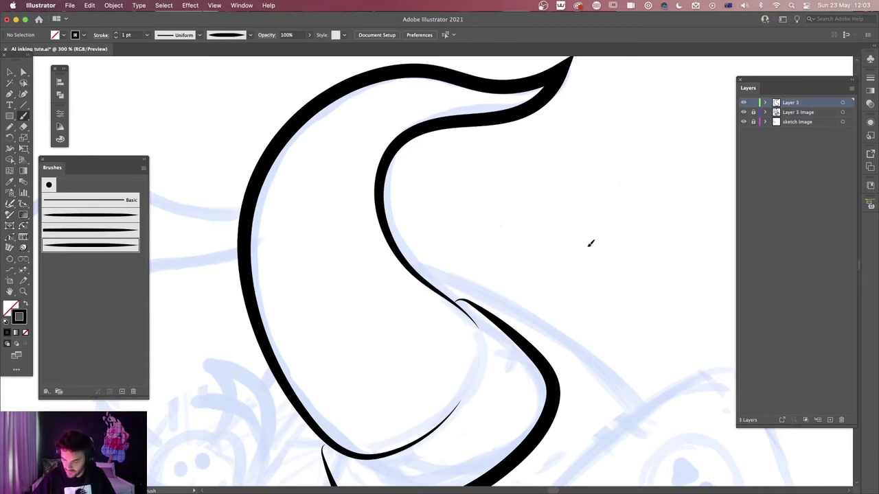
key("super+shift+z")
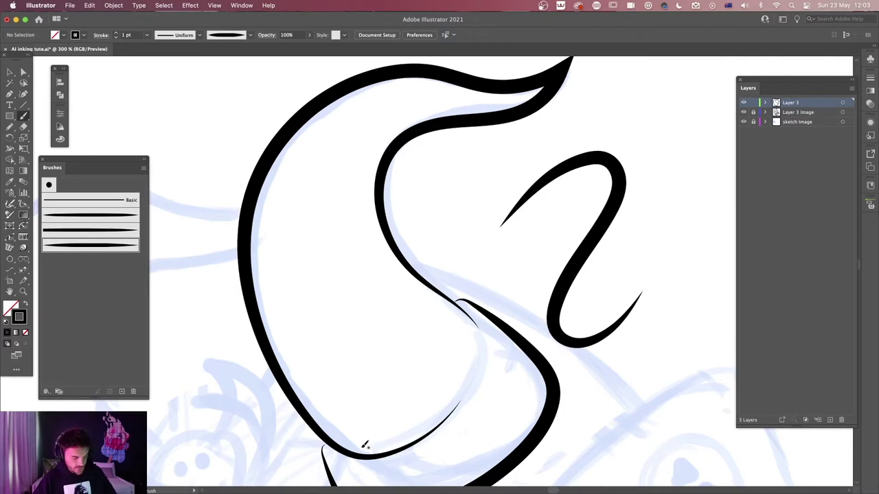
key("super+a")
key("Delete")
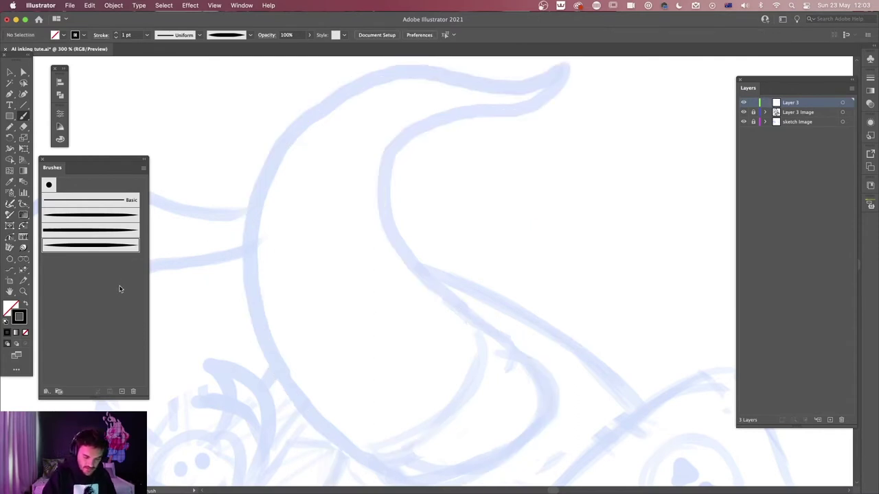
Set the tapered X art brush to Scale Proportionately in Art Brush Options and confirm
double_click(118, 249)
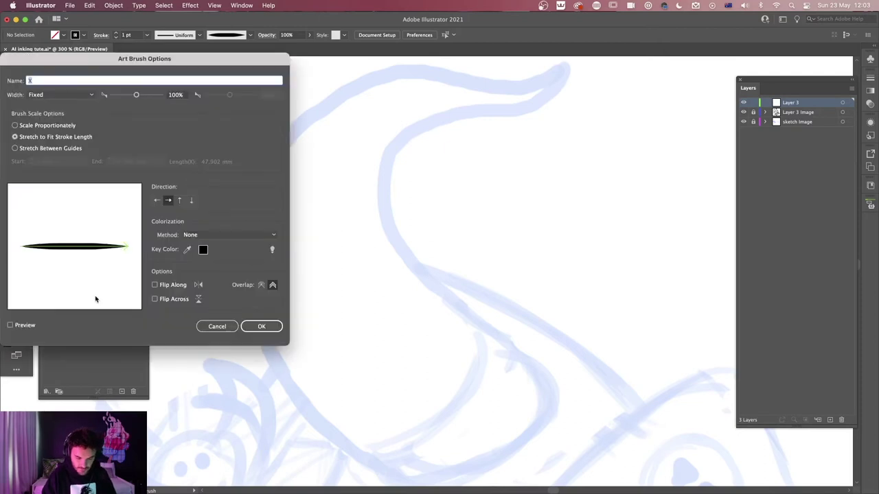
left_click(204, 328)
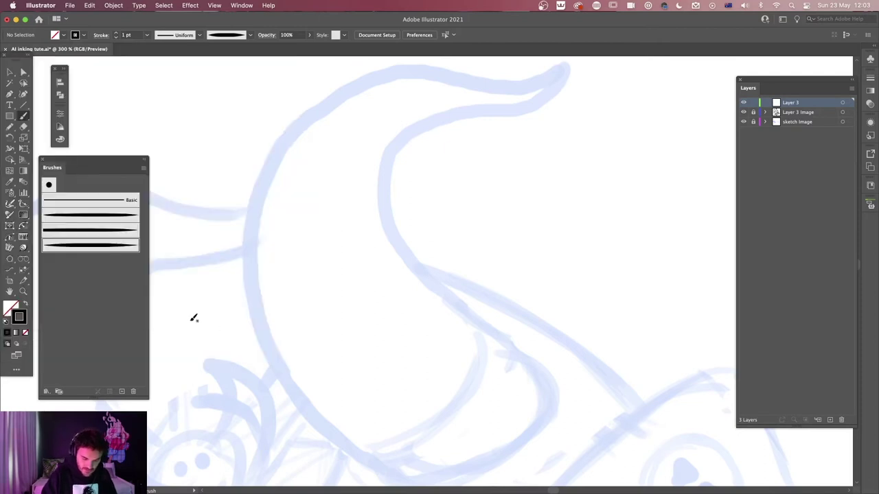
double_click(113, 250)
left_click_drag(197, 61, 330, 83)
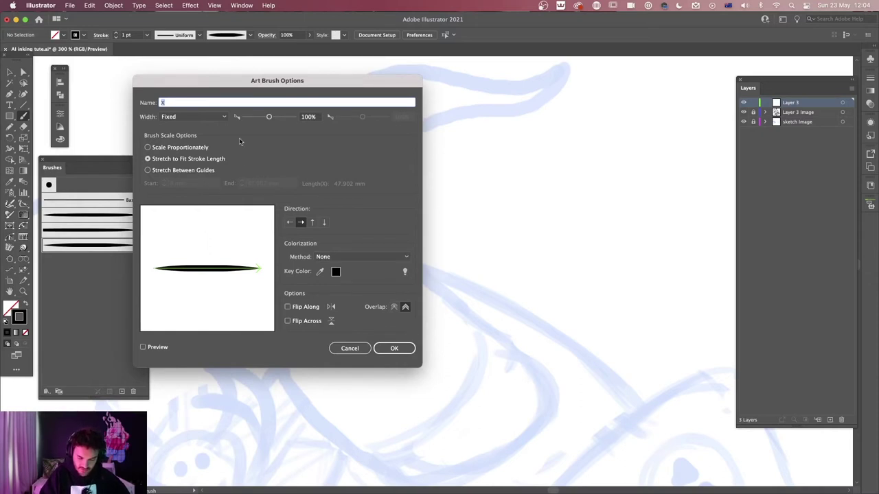
left_click(164, 148)
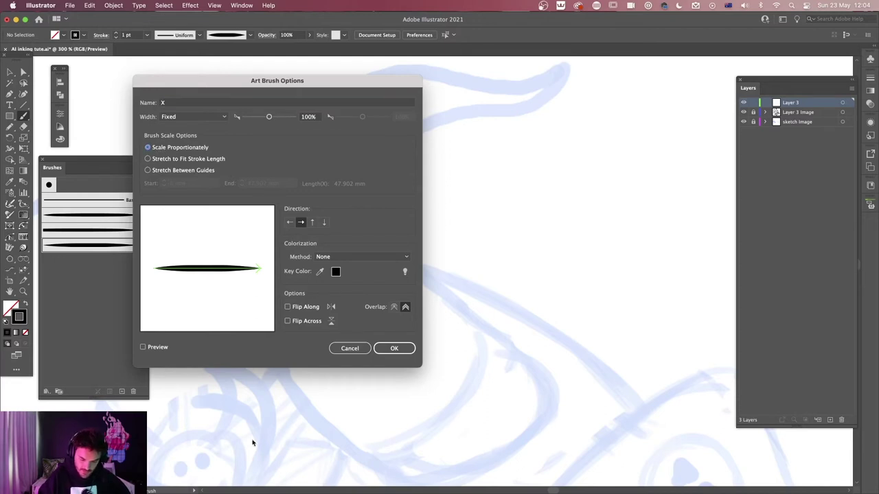
left_click(394, 349)
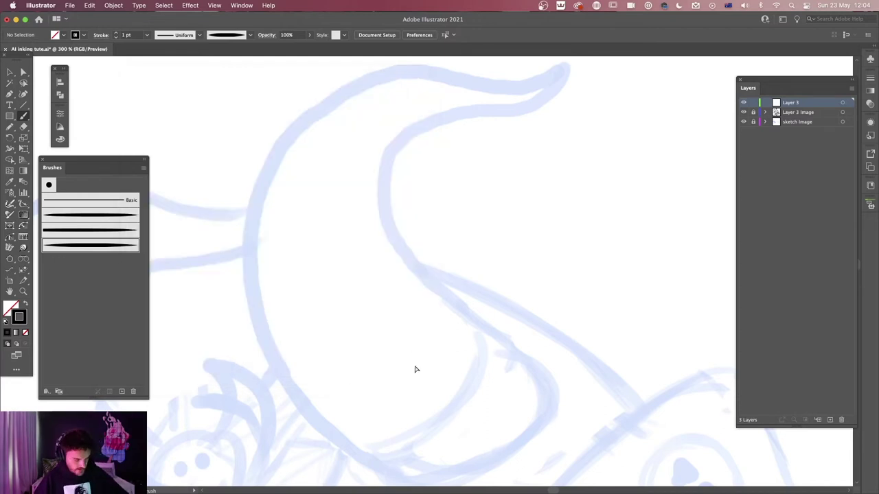
key("super+minus")
key("super+minus")
Paint a short test stroke and two long tapered test strokes across the sketch
left_click_drag(386, 312, 396, 302)
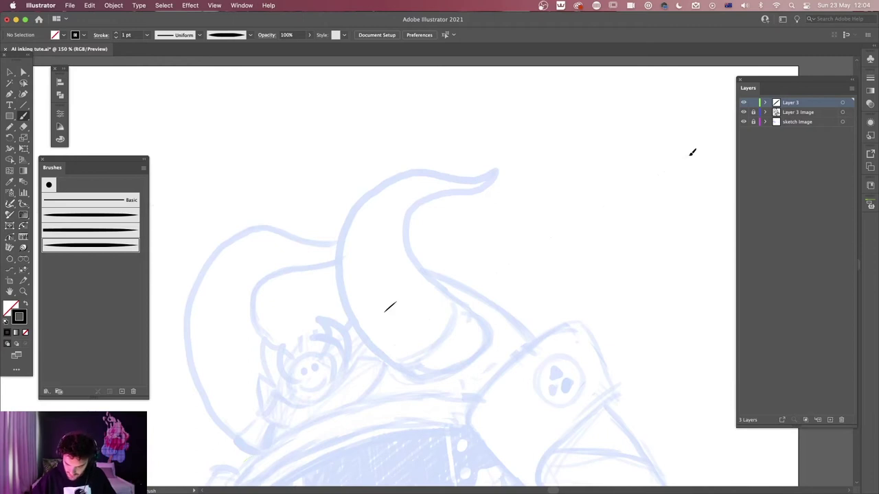
left_click_drag(246, 461, 689, 158)
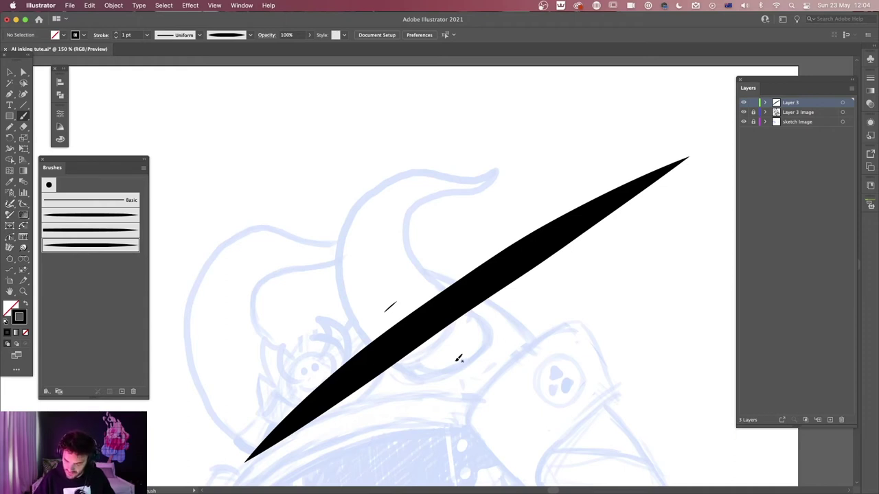
key("super+minus")
key("super+minus")
key("super+minus")
key("super+minus")
mouse_move(499, 248)
left_mouse_down()
mouse_move(276, 372)
mouse_move(227, 390)
left_mouse_up()
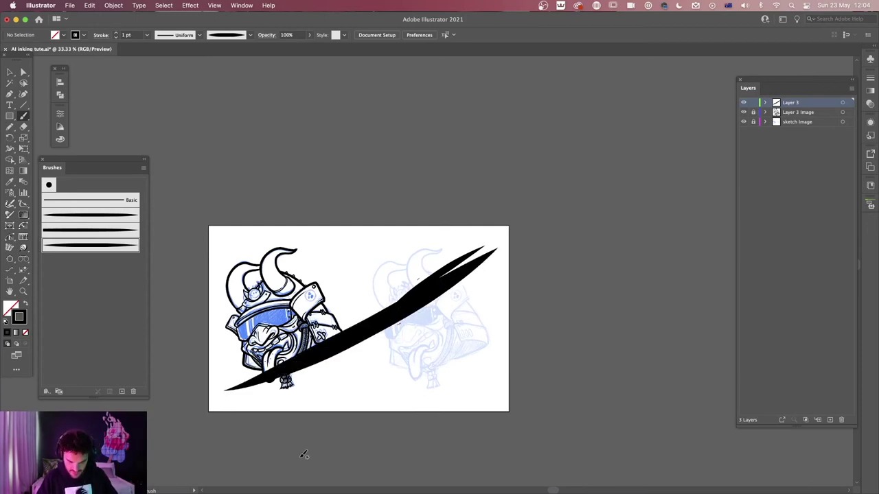
key("super+plus")
key("super+plus")
key("super+plus")
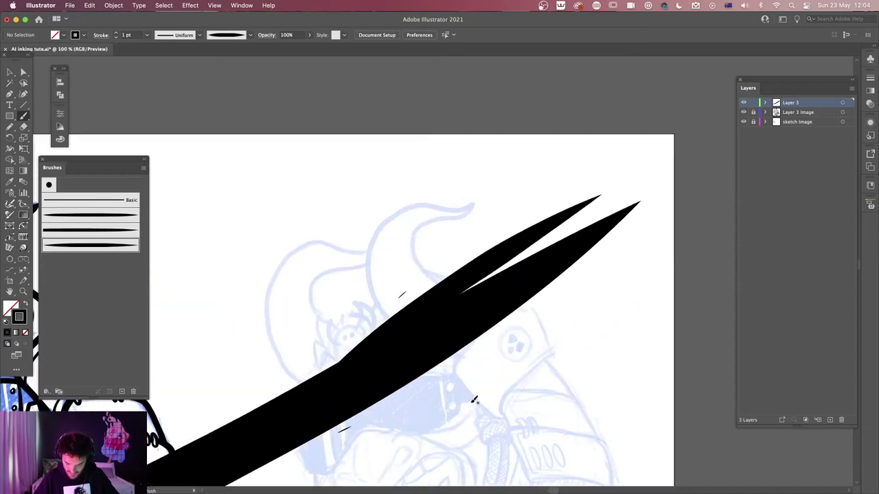
Undo and redo the long test strokes, try a short stroke, then undo it and reopen the brush options
key("super+z")
key("super+z")
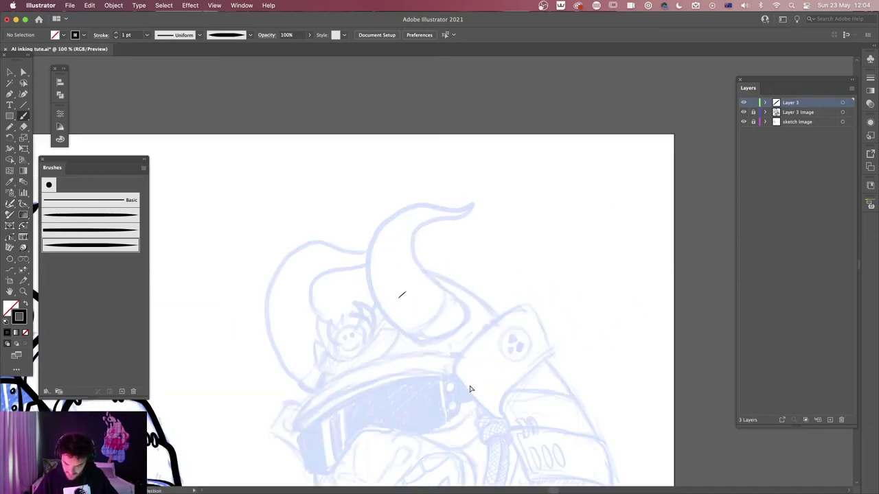
key("super+plus")
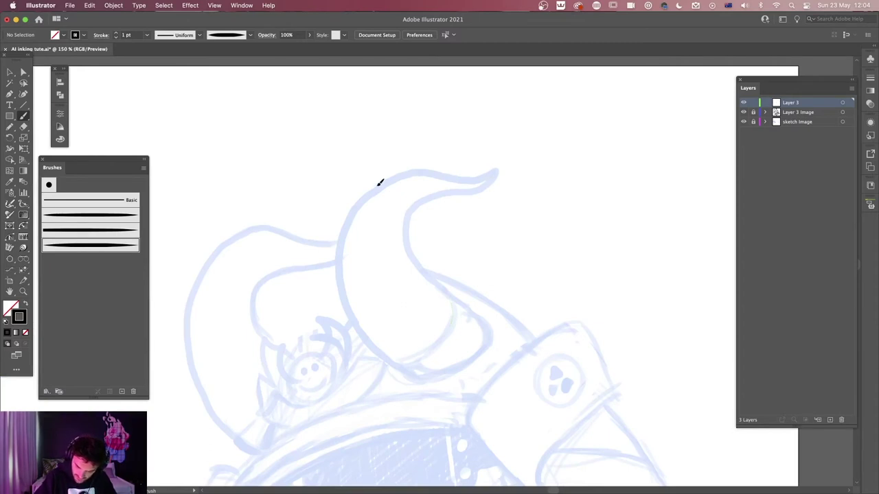
key("super+shift+z")
key("super+shift+z")
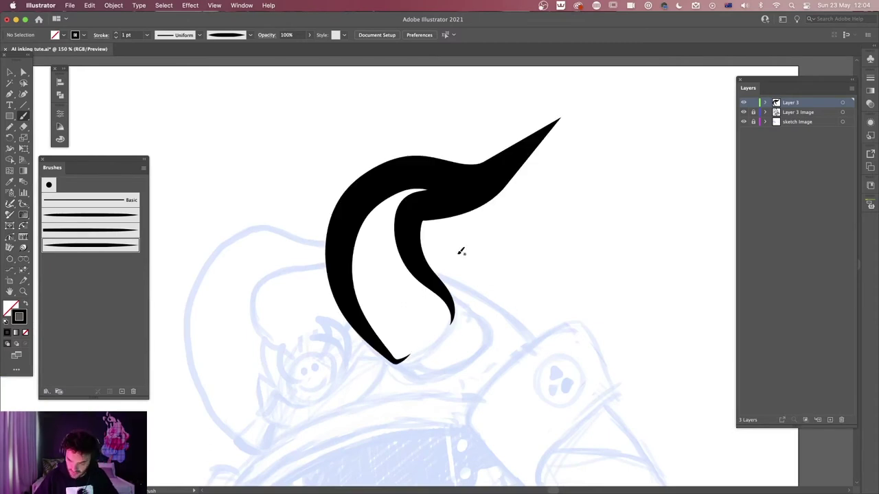
left_click_drag(437, 291, 429, 306)
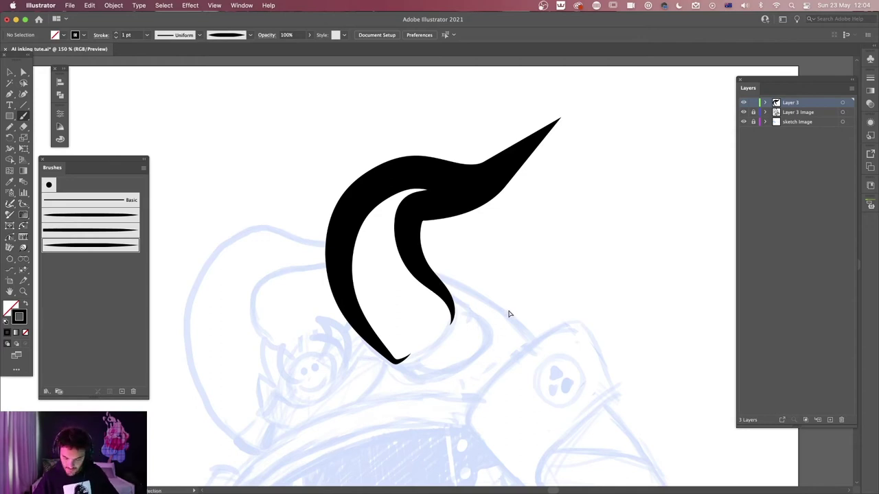
key("super+z")
double_click(108, 248)
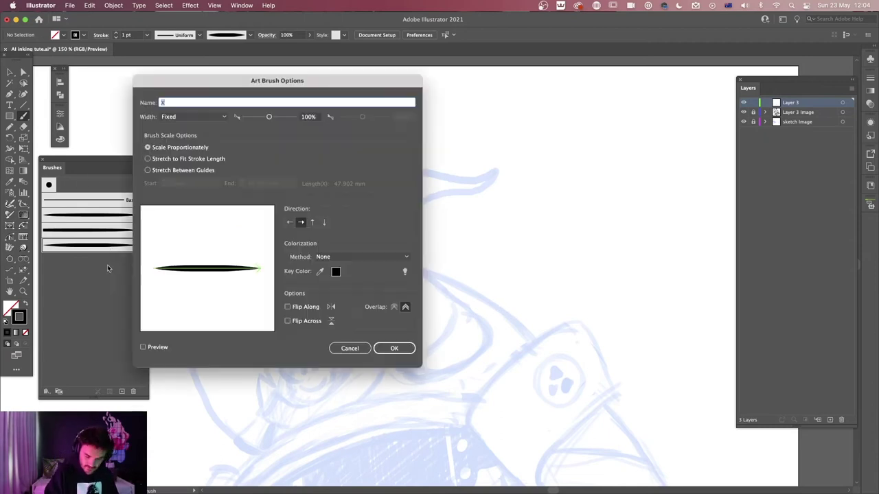
Switch the brush back to stretch-to-fit and paint a curled horn stroke over the sketch
left_click(169, 160)
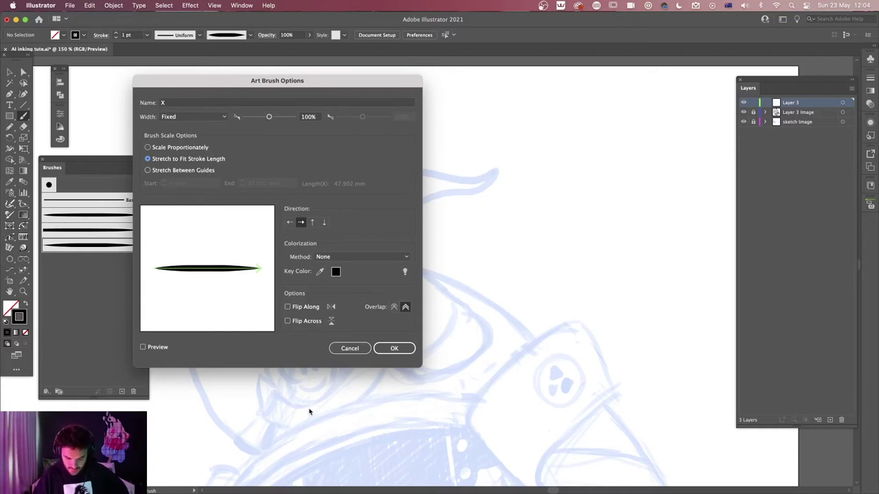
left_click(392, 349)
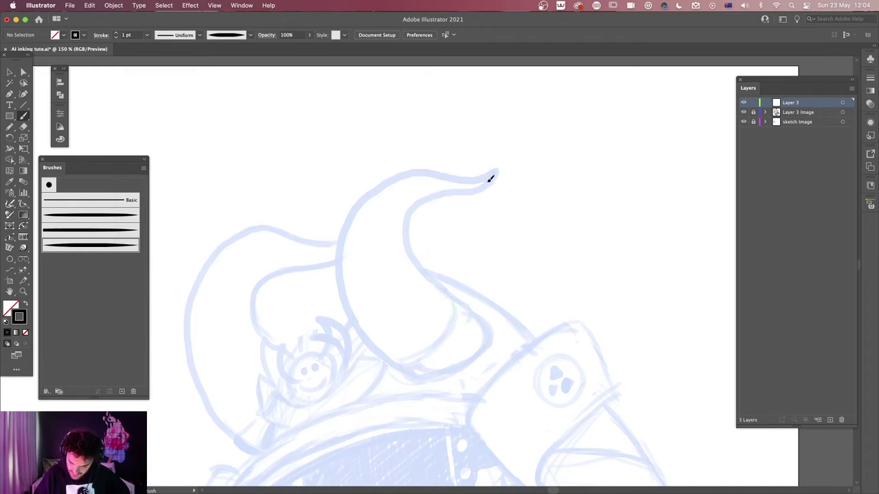
left_click_drag(413, 359, 418, 358)
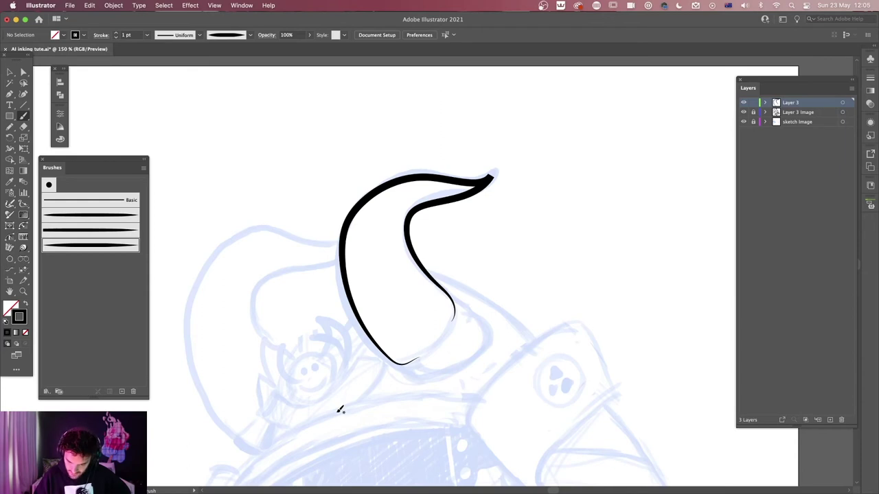
Reopen the X brush's Art Brush Options and choose Stretch Between Guides
double_click(106, 247)
mouse_move(302, 81)
left_mouse_down()
mouse_move(701, 92)
mouse_move(754, 69)
mouse_move(697, 69)
left_mouse_up()
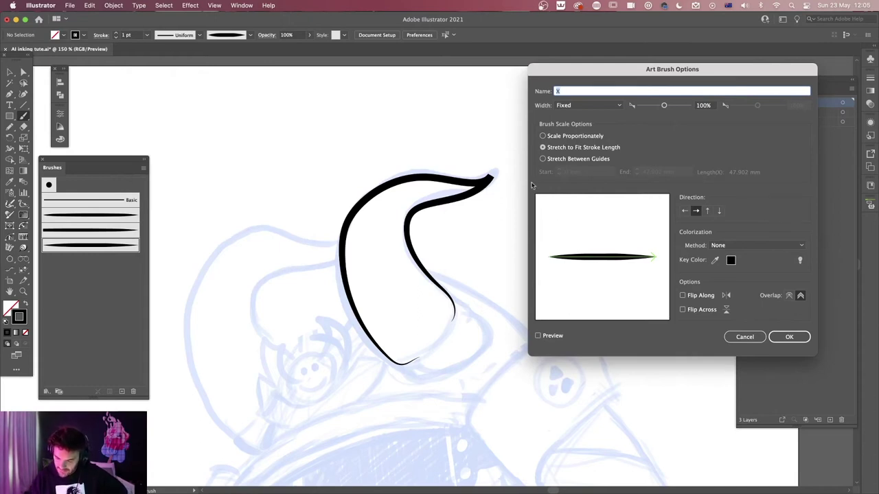
left_click(544, 159)
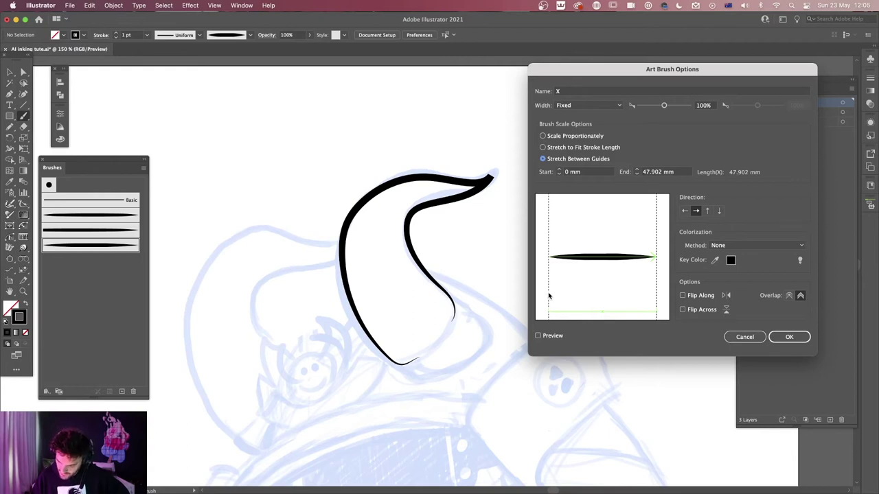
Move the brush guides to 13.149 and 33.54 mm and apply the change to the horn stroke
left_click_drag(549, 296, 573, 297)
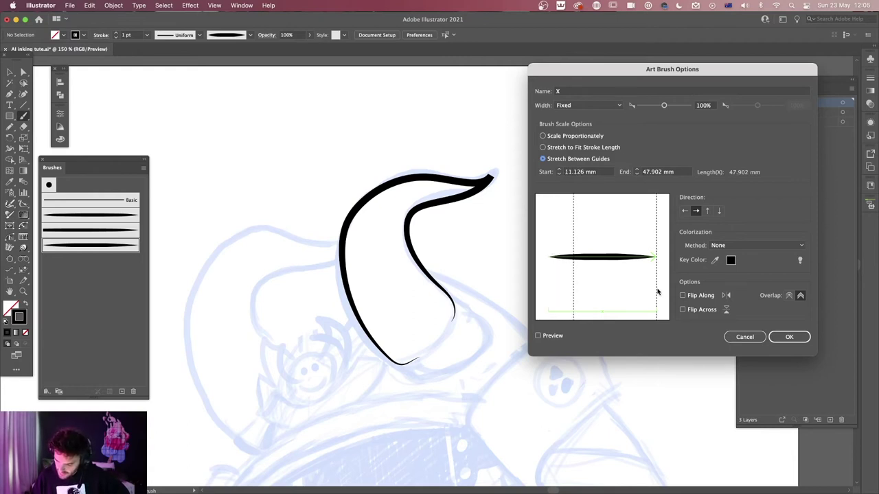
left_click_drag(643, 288, 578, 289)
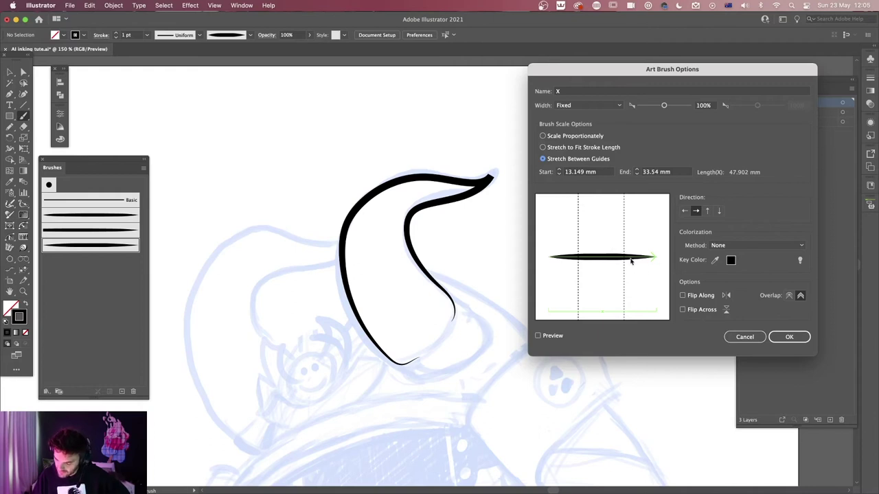
left_click(789, 337)
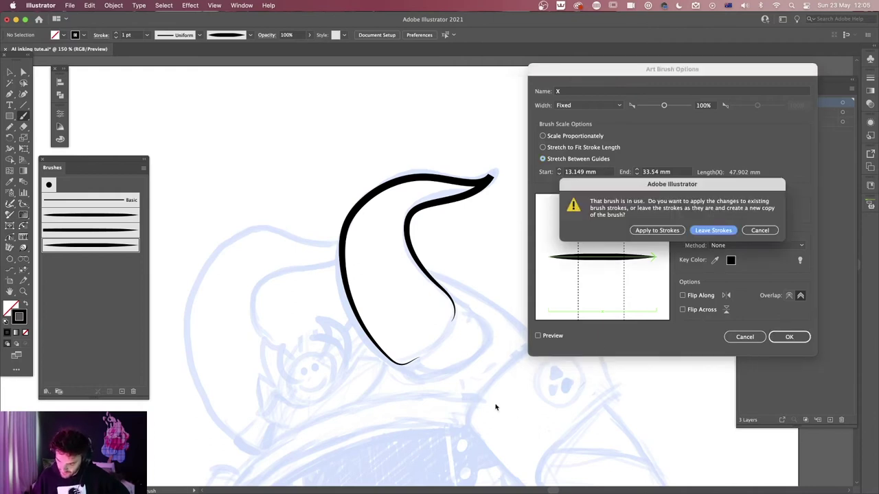
left_click(657, 230)
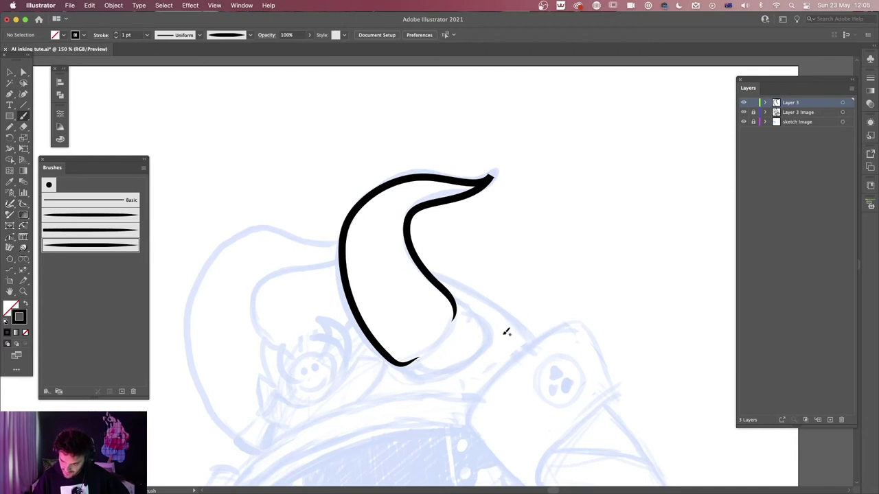
Paint a long diagonal tapered stroke beside the curled horn
left_click_drag(678, 142, 441, 394)
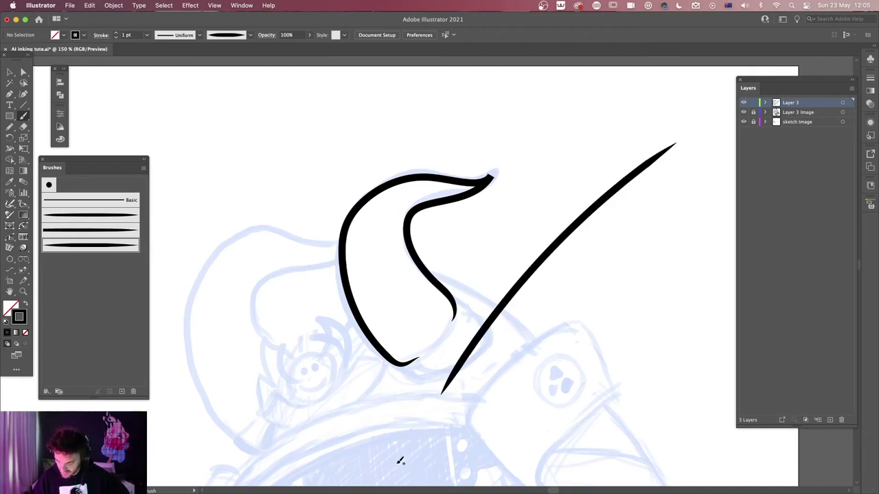
scroll(567, 371, "down", 5)
scroll(567, 371, "right", 2)
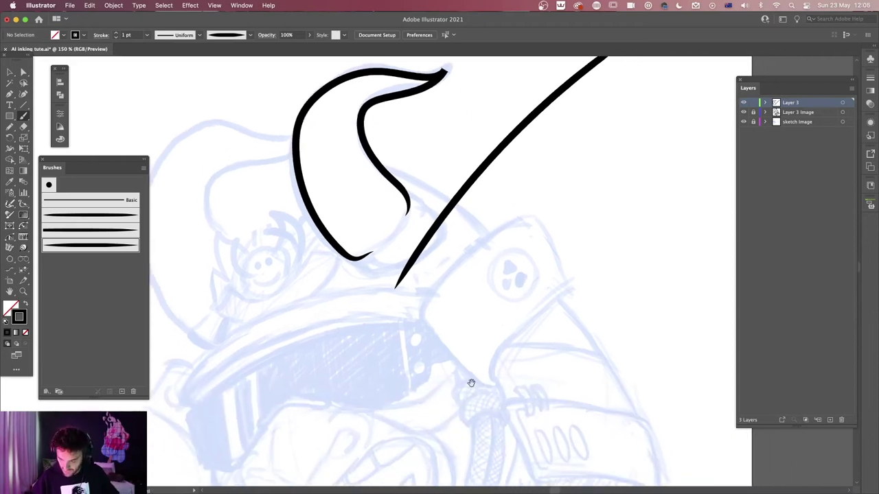
scroll(547, 316, "up", 2)
scroll(546, 316, "right", 1)
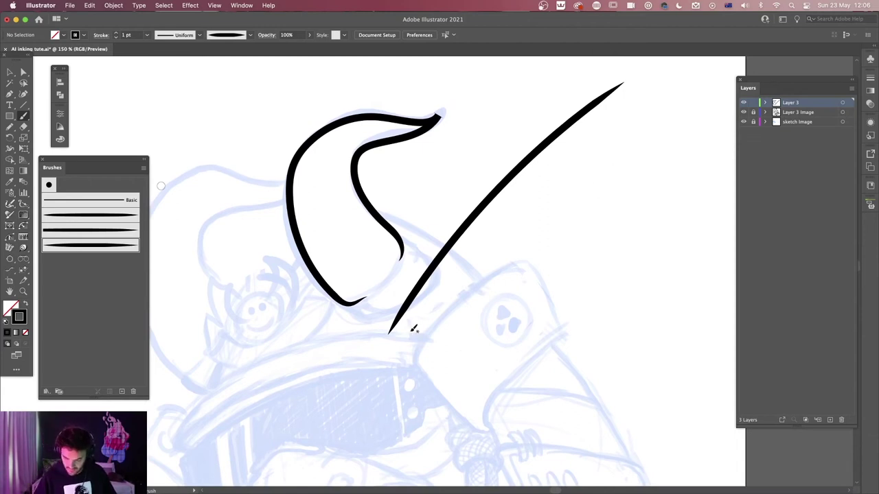
Paint a small blob, a tapered stroke and a fan of hatching strokes near the diagonal
mouse_move(406, 333)
left_mouse_down()
mouse_move(412, 319)
mouse_move(405, 334)
left_mouse_up()
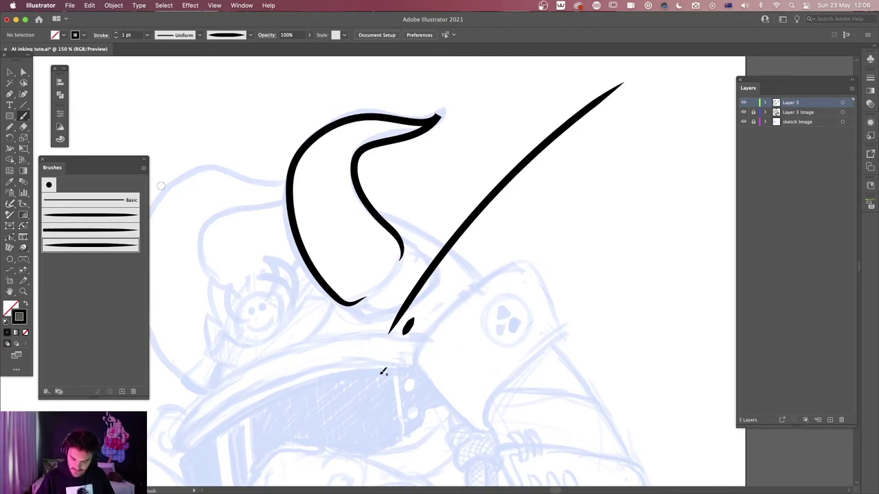
mouse_move(486, 260)
left_mouse_down()
mouse_move(431, 340)
mouse_move(436, 326)
mouse_move(436, 346)
mouse_move(461, 310)
mouse_move(443, 341)
mouse_move(481, 306)
left_mouse_up()
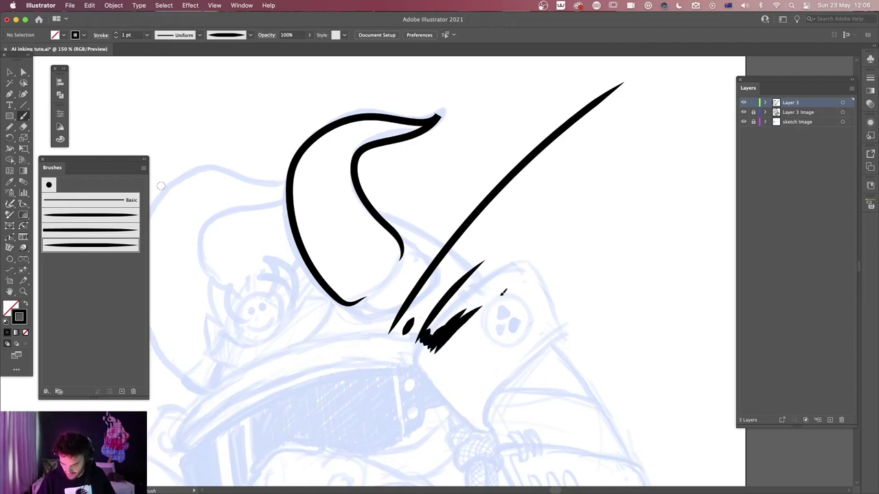
mouse_move(443, 357)
left_mouse_down()
mouse_move(516, 294)
mouse_move(566, 292)
left_mouse_up()
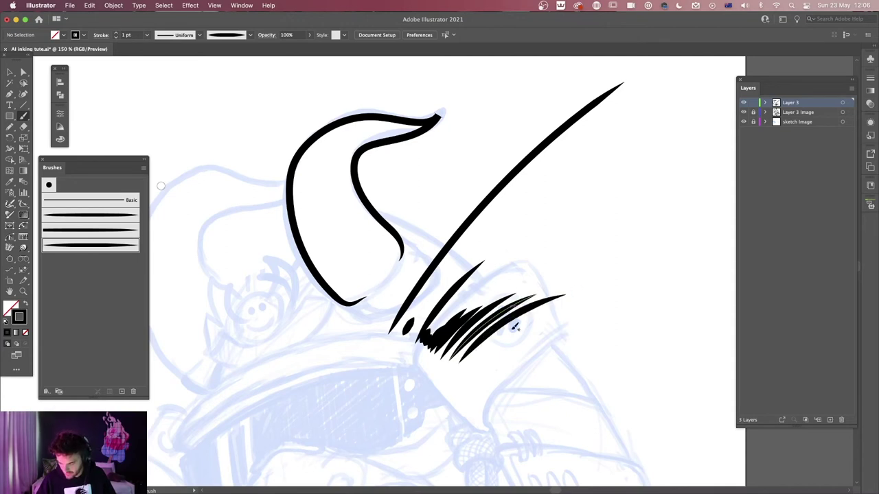
left_click_drag(471, 367, 615, 303)
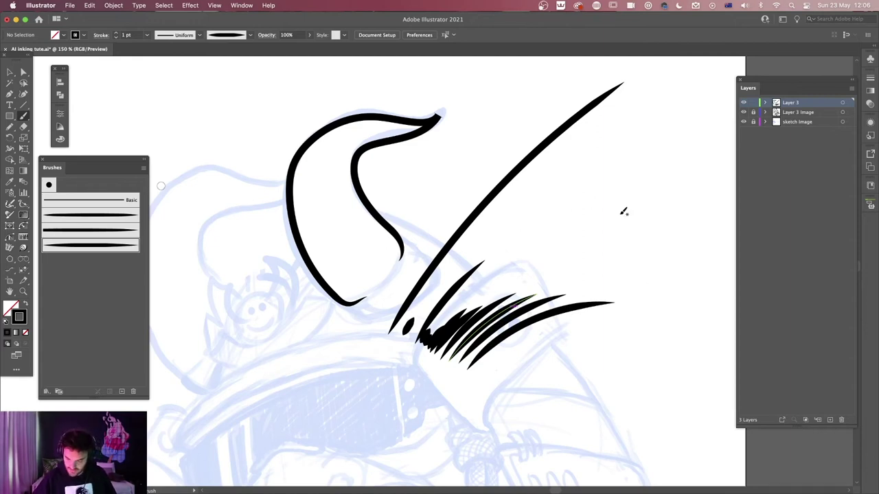
Select all strokes on Layer 3 and delete them
key("super+a")
key("BackSpace")
scroll(519, 342, "down", 3)
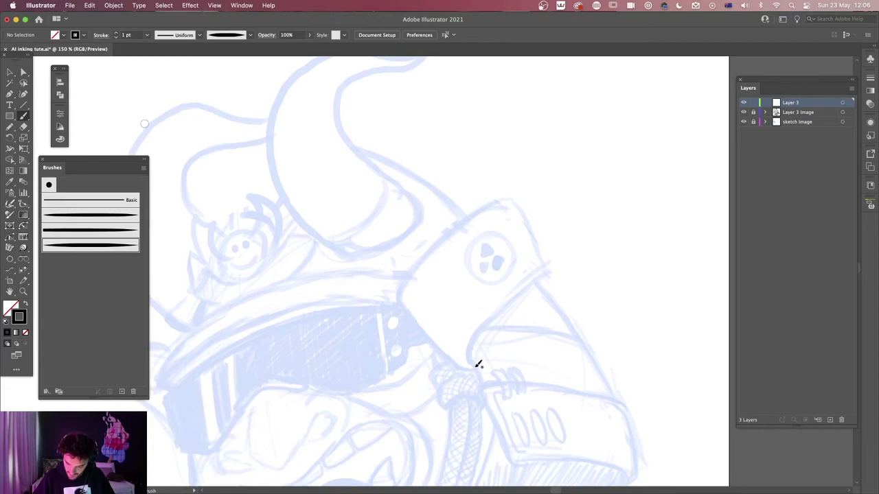
Ink a bold U-shaped tongue outline with a tapered inner line over the sketch's mouth
left_click_drag(547, 355, 521, 189)
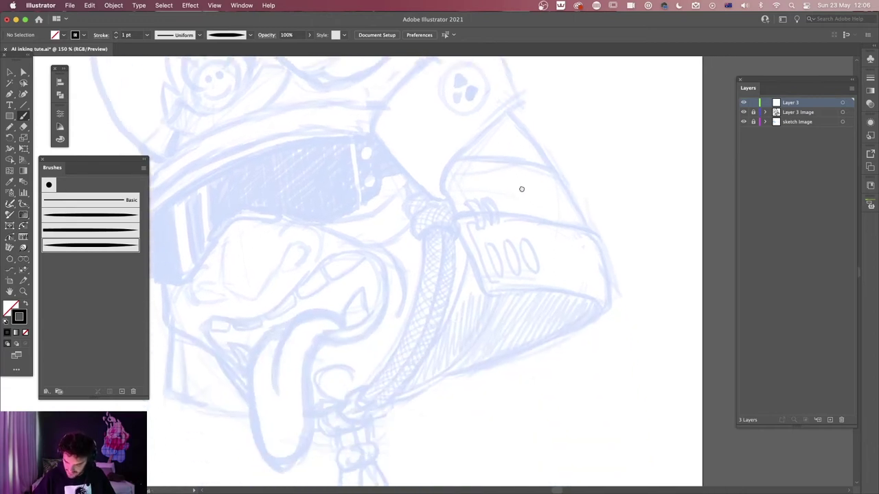
left_click_drag(589, 304, 546, 330)
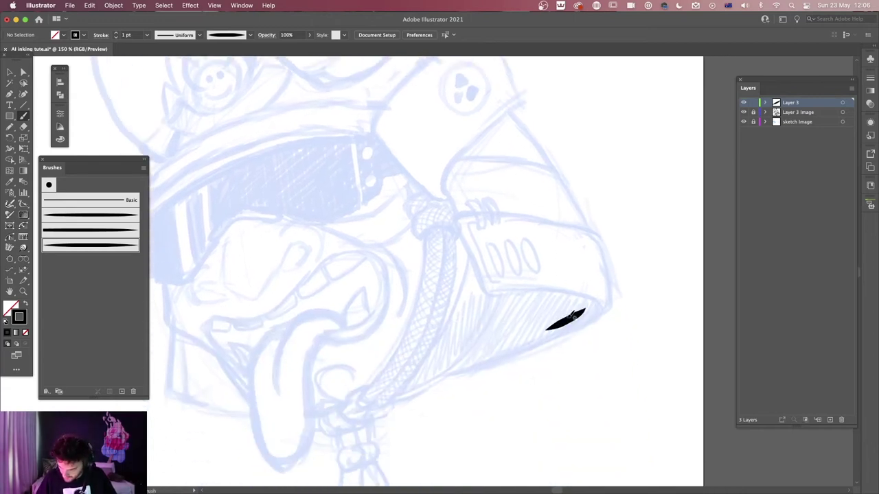
key("super+z")
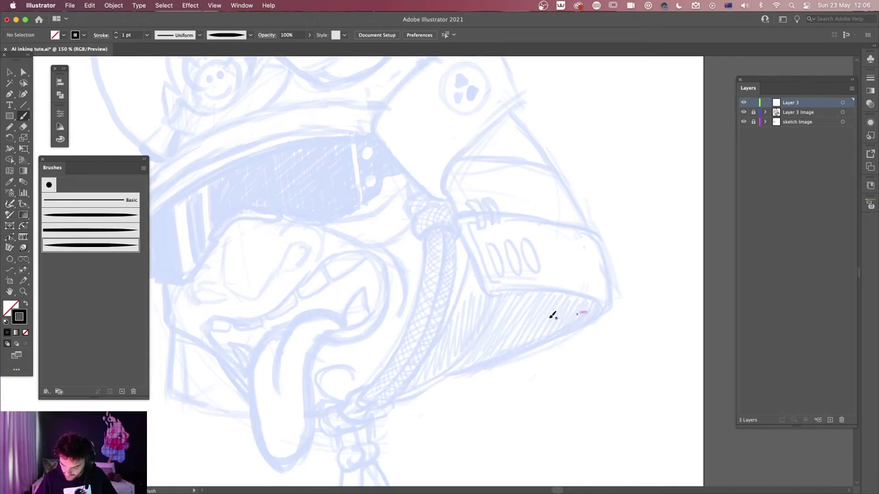
left_click_drag(504, 346, 577, 303)
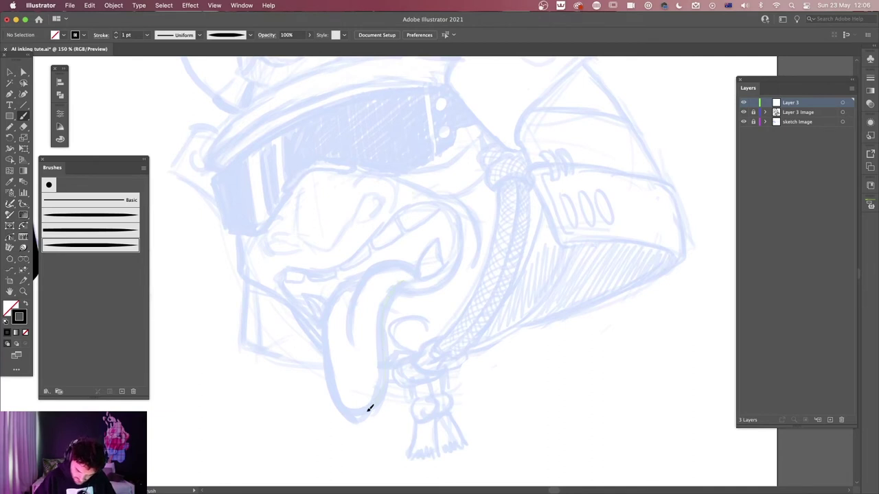
left_click_drag(351, 281, 401, 282)
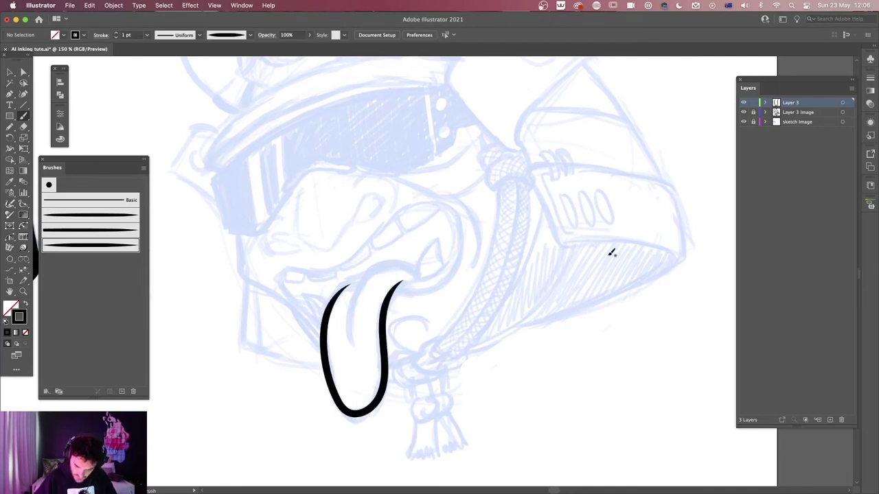
left_click_drag(350, 341, 364, 282)
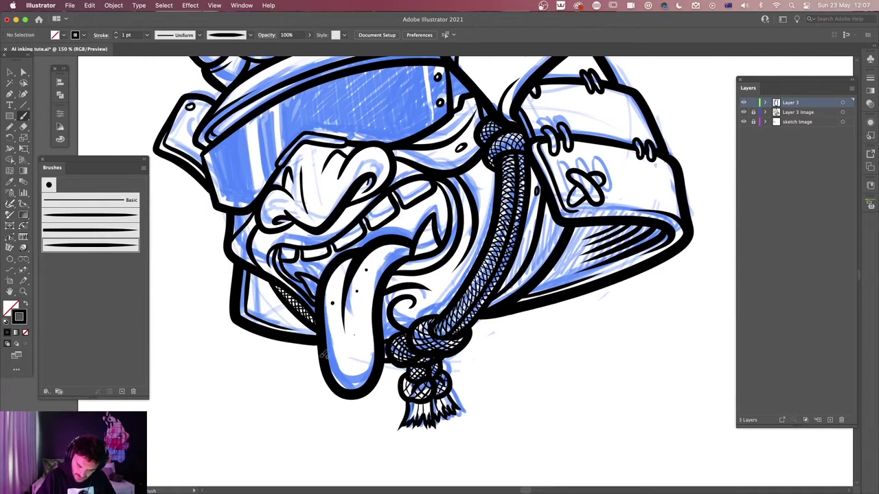
scroll(598, 337, "right", 1)
Select the Inking one side brush and review its Art Brush Options without changes
scroll(598, 337, "right", 15)
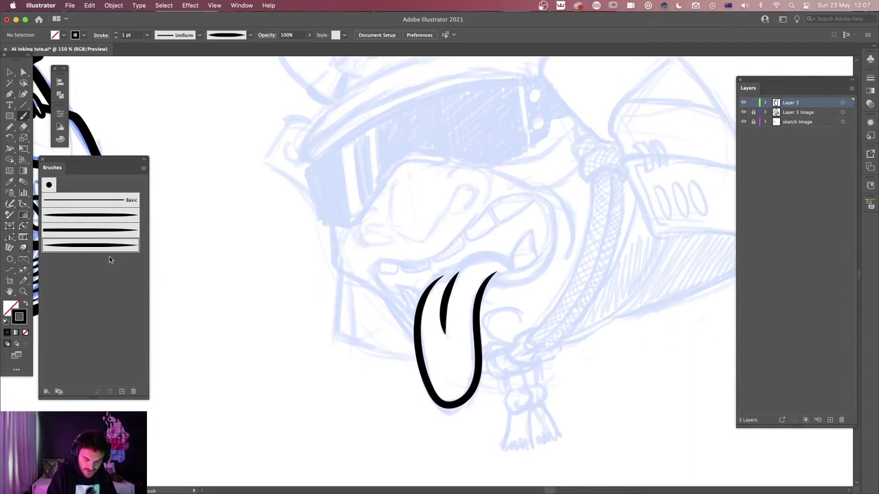
left_click(111, 232)
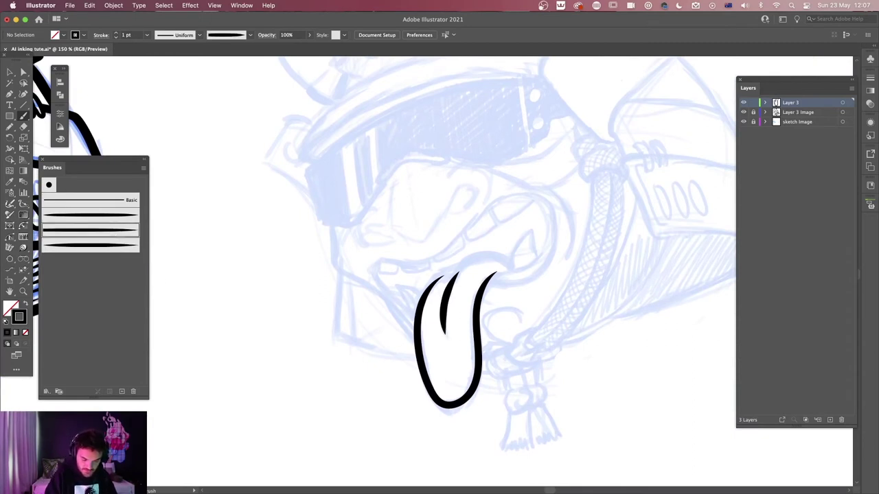
double_click(105, 234)
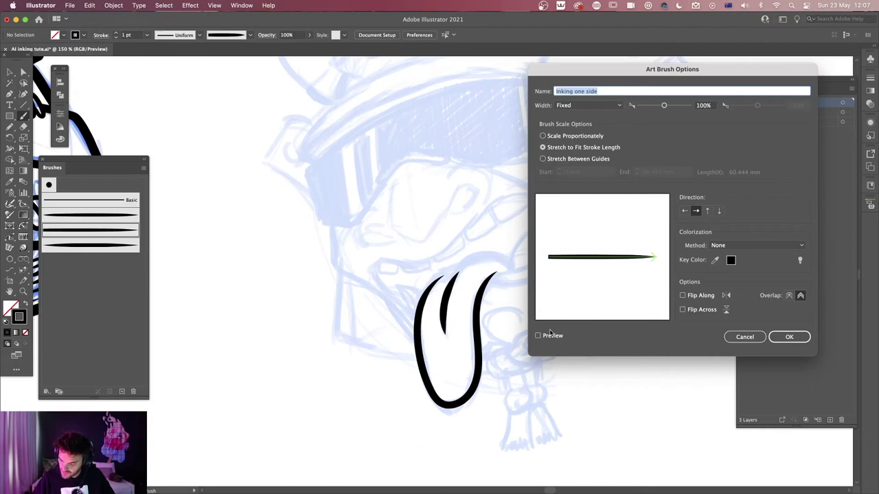
left_click(789, 337)
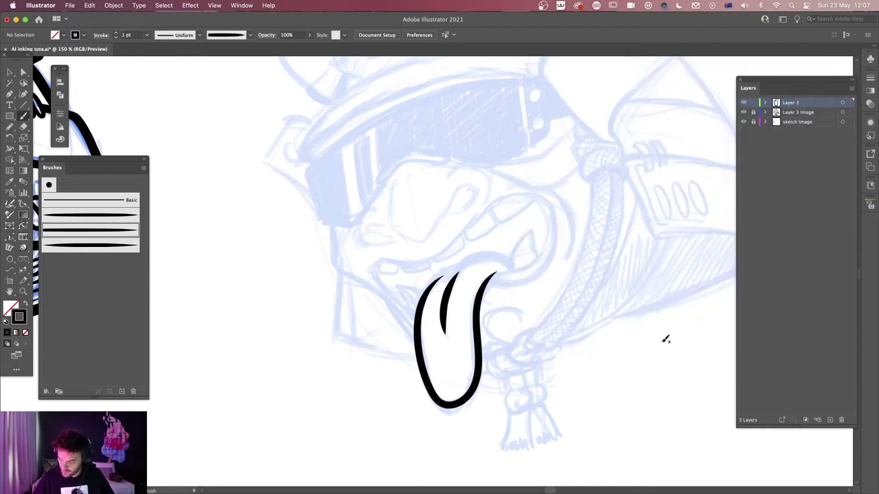
scroll(584, 340, "right", 5)
scroll(584, 340, "up", 1)
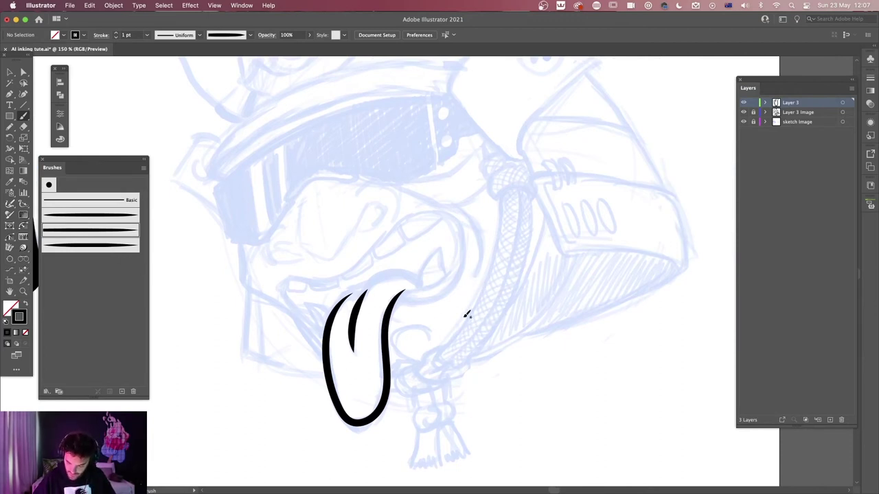
Replace the tongue strokes with a tapered arc along the tongue's upper edge
key("ctrl+z")
key("ctrl+z")
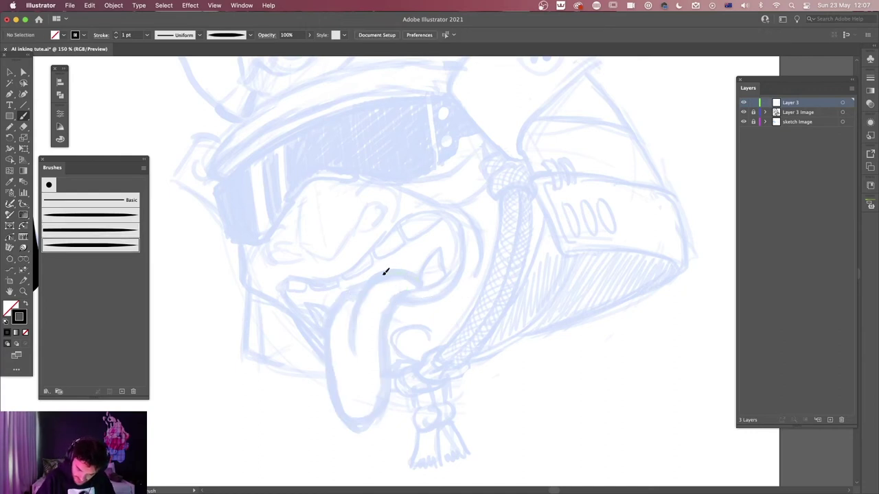
left_click_drag(417, 279, 353, 353)
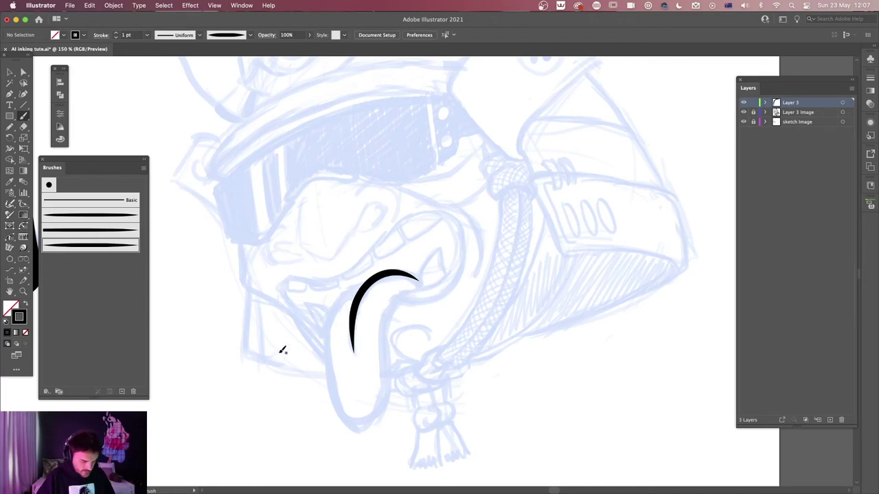
key("ctrl+z")
key("ctrl+z")
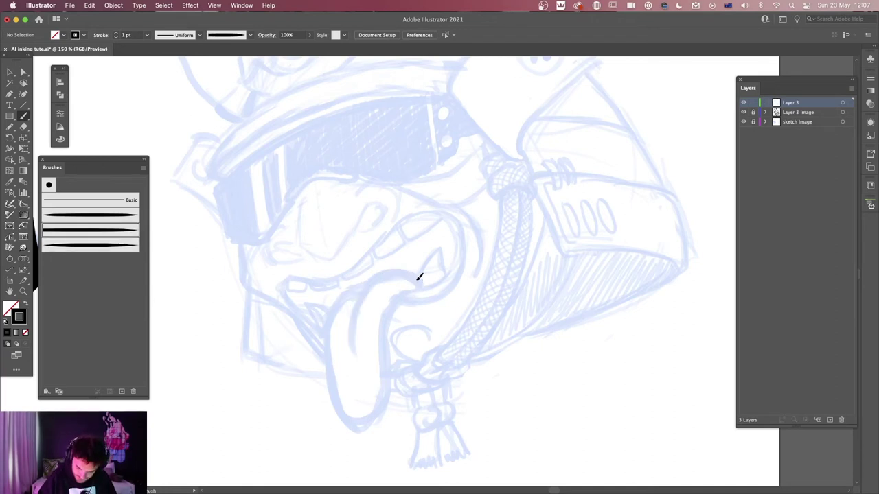
left_click_drag(417, 279, 352, 346)
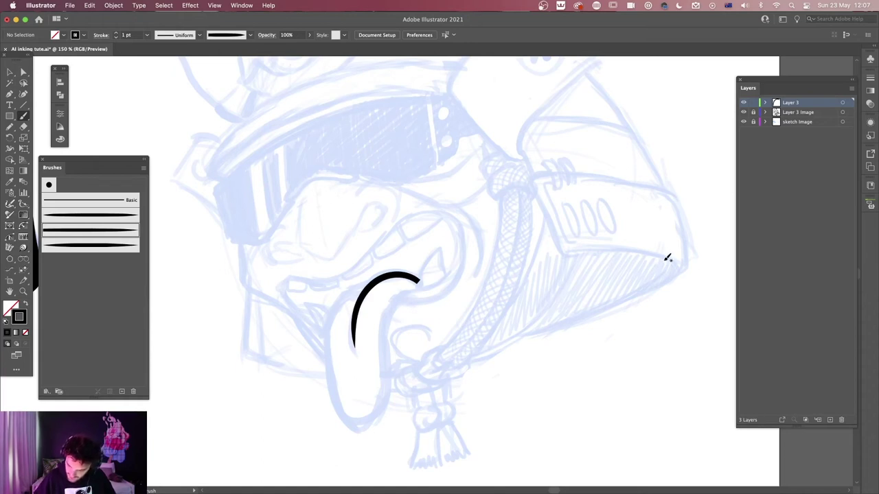
Add tapered flame strokes on the right cheek and a long sweeping curve beneath them
left_click_drag(666, 260, 616, 292)
mouse_move(660, 252)
left_mouse_down()
mouse_move(619, 282)
mouse_move(607, 278)
left_mouse_up()
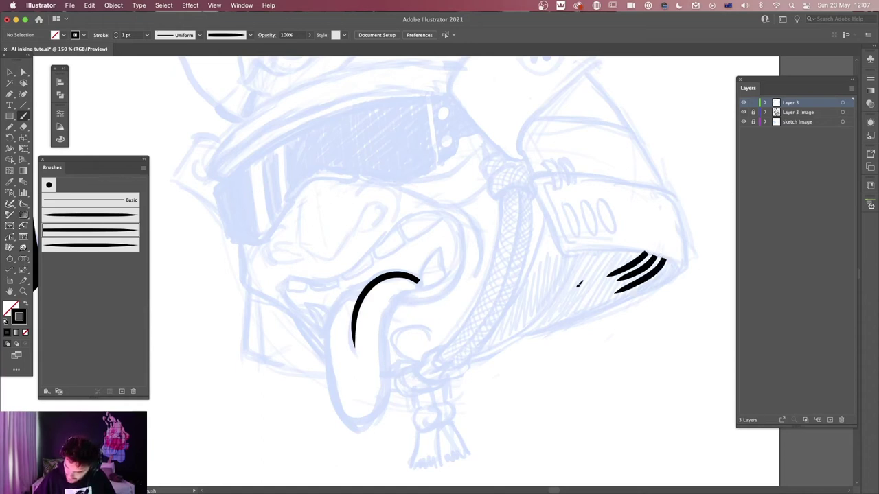
left_click_drag(640, 244, 581, 278)
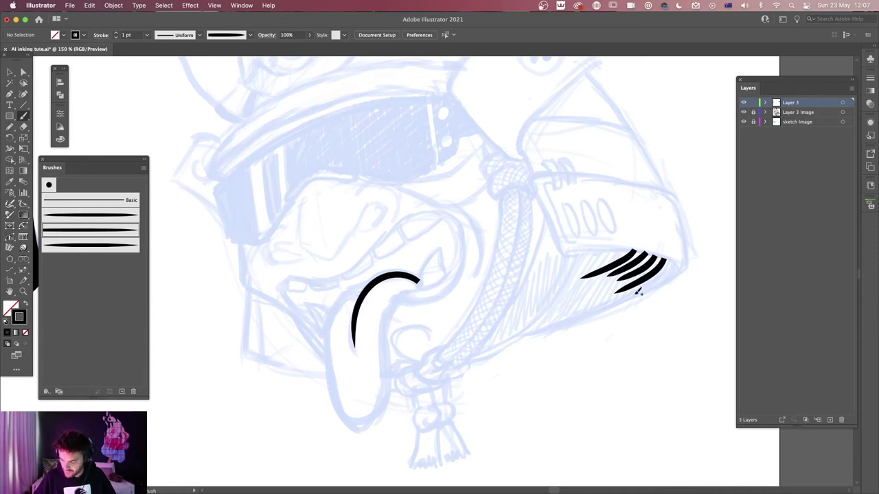
left_click_drag(626, 250, 555, 282)
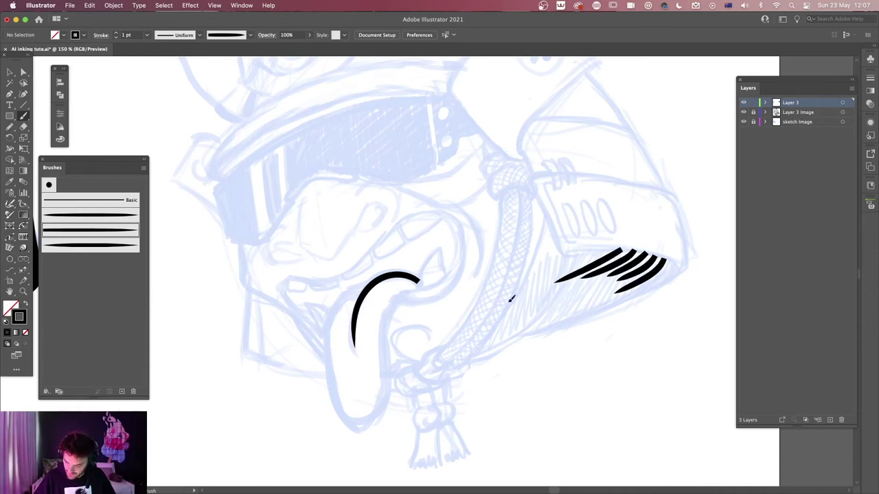
mouse_move(678, 261)
left_mouse_down()
mouse_move(664, 281)
mouse_move(491, 344)
left_mouse_up()
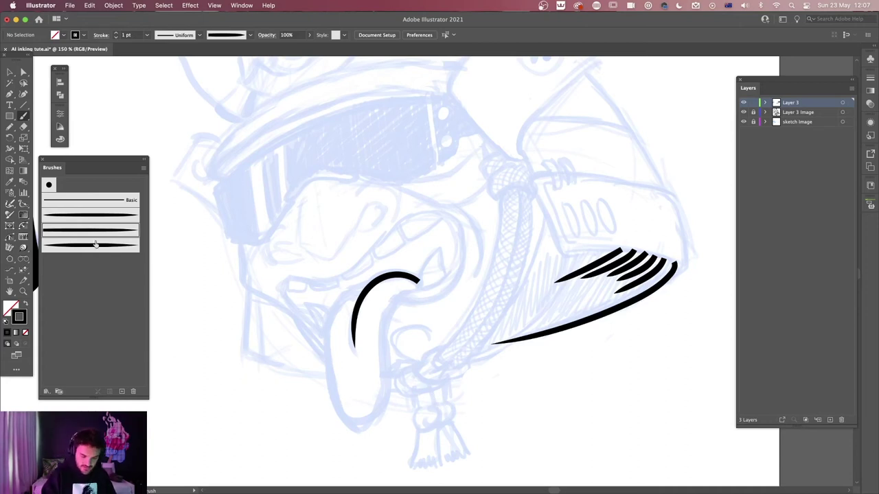
mouse_move(562, 314)
left_mouse_down()
mouse_move(490, 373)
mouse_move(460, 443)
left_mouse_up()
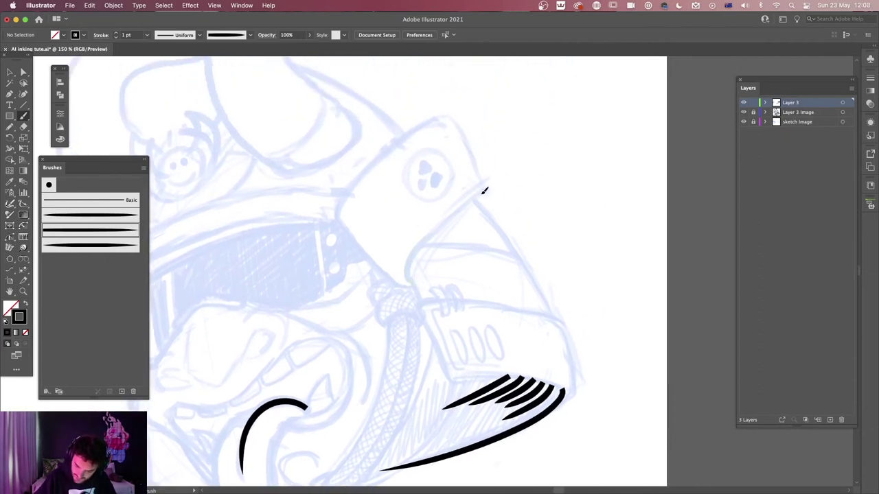
Ink the cuff's left outline, then fill it with curved hatch strokes using the thinner tapered brush
mouse_move(377, 153)
left_mouse_down()
mouse_move(338, 210)
mouse_move(396, 282)
mouse_move(421, 224)
left_mouse_up()
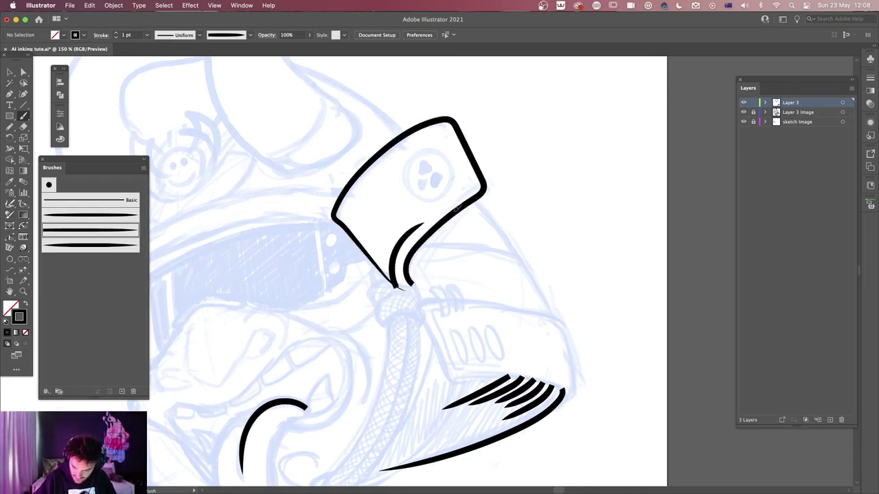
left_click_drag(349, 227, 391, 169)
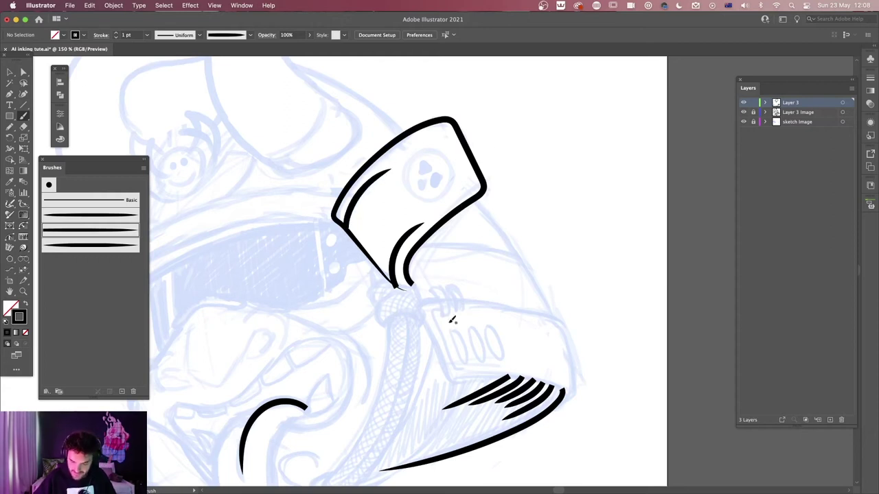
left_click(124, 218)
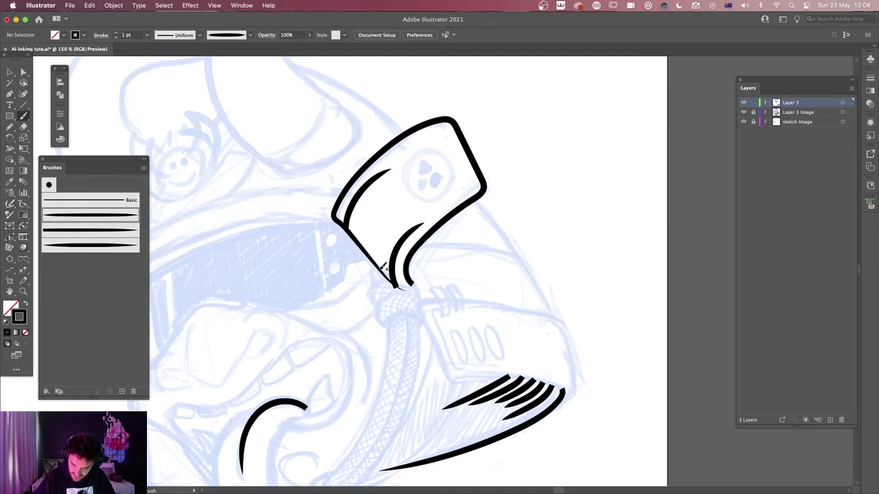
left_click_drag(389, 253, 422, 210)
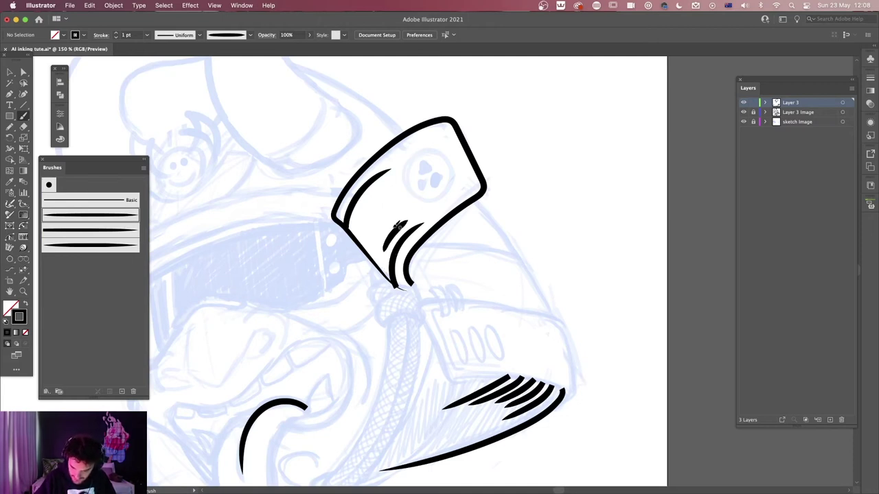
left_click_drag(381, 250, 405, 208)
mouse_move(369, 241)
left_mouse_down()
mouse_move(402, 199)
mouse_move(392, 189)
left_mouse_up()
left_click_drag(415, 317, 498, 307)
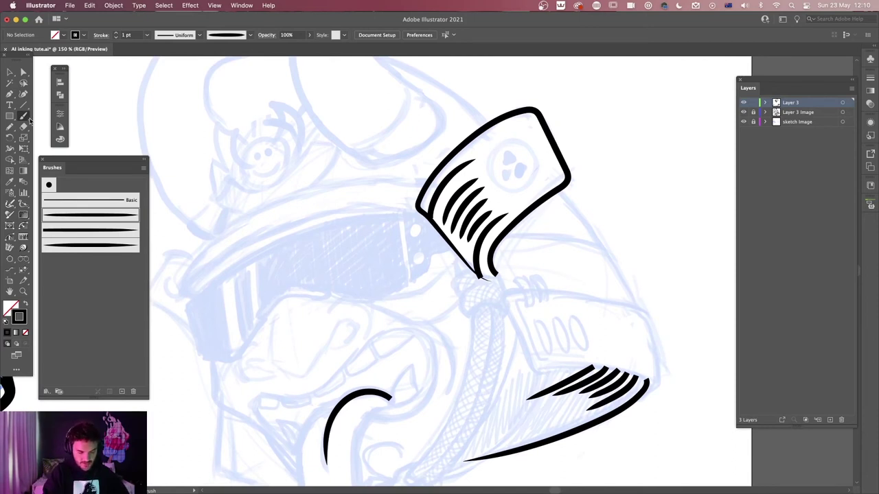
Switch to the Basic brush and draw a looping freehand test stroke over the sketch
left_click(24, 117)
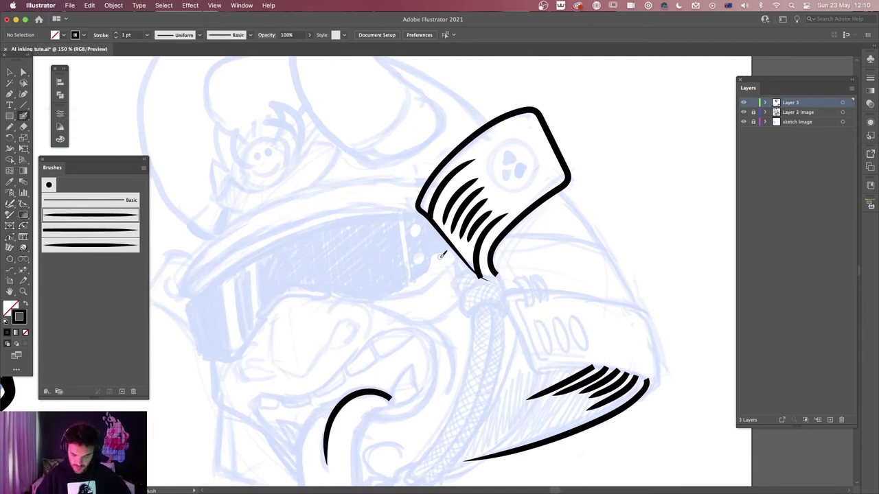
left_click_drag(414, 314, 484, 405)
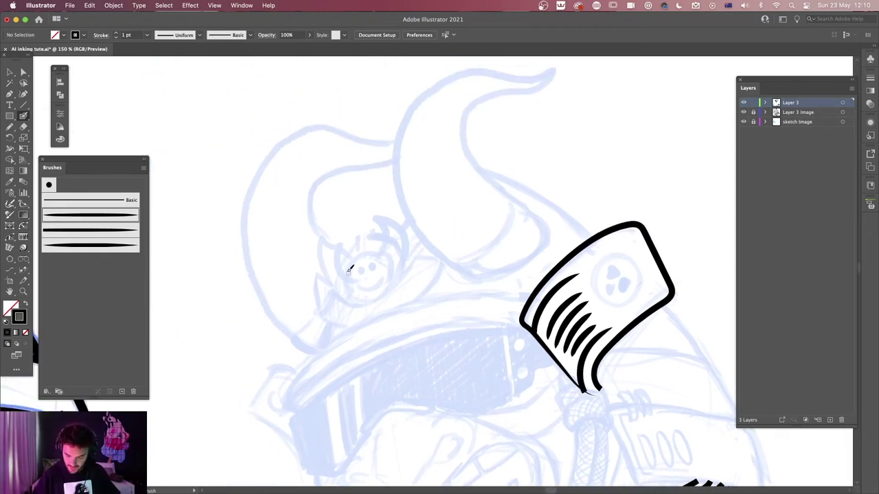
mouse_move(312, 256)
left_mouse_down()
mouse_move(392, 163)
mouse_move(424, 186)
mouse_move(367, 312)
mouse_move(479, 202)
mouse_move(398, 250)
left_mouse_up()
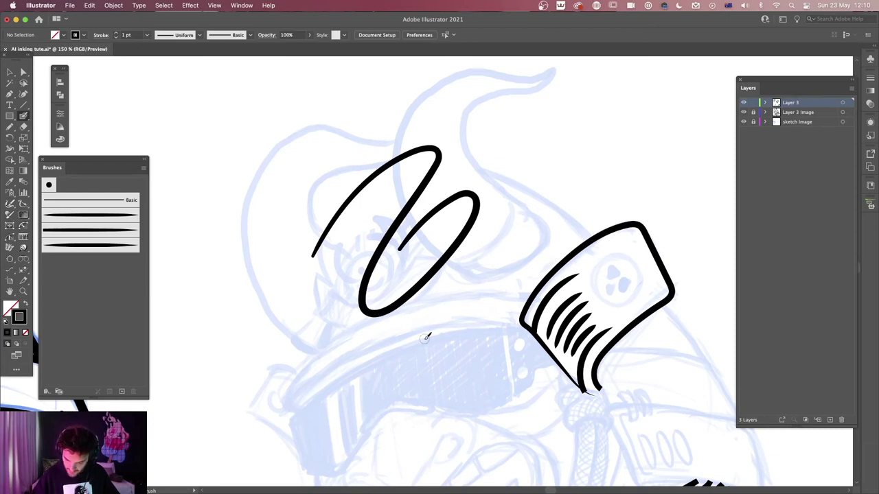
scroll(529, 257, "right", 5)
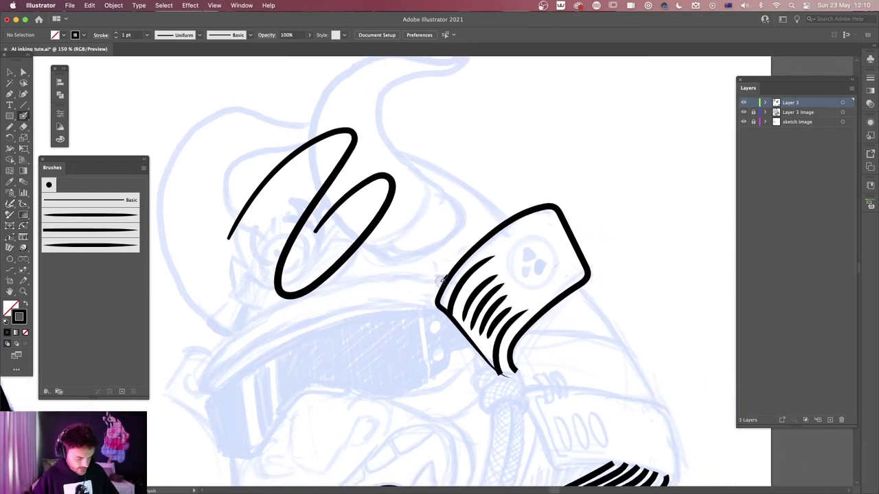
Delete every inked path, then begin inking the horn's outer curve
key("super+a")
key("BackSpace")
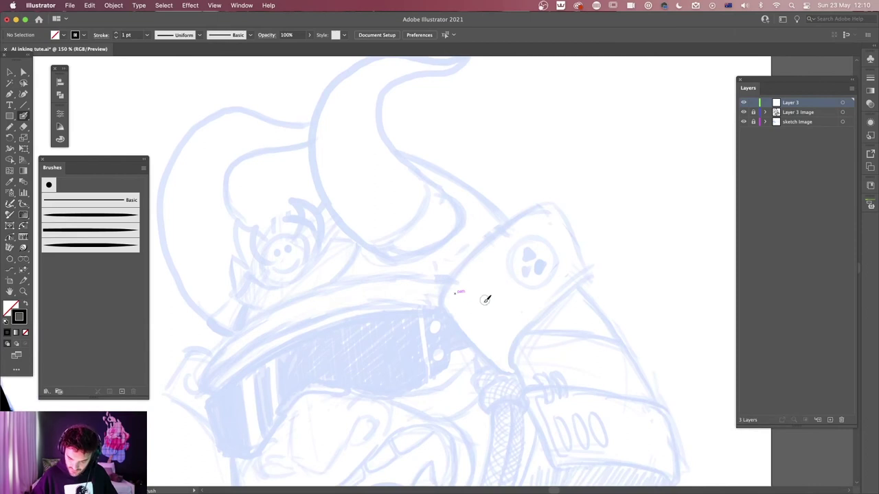
scroll(492, 340, "up", 5)
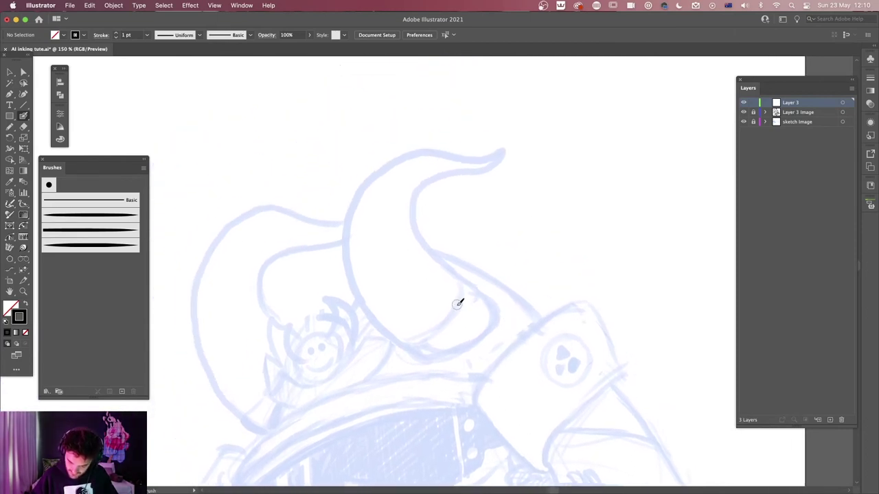
mouse_move(454, 316)
left_mouse_down()
mouse_move(462, 286)
mouse_move(416, 221)
mouse_move(424, 194)
mouse_move(490, 169)
mouse_move(505, 152)
mouse_move(421, 154)
mouse_move(372, 180)
mouse_move(350, 228)
mouse_move(359, 287)
mouse_move(381, 321)
mouse_move(395, 337)
mouse_move(427, 338)
left_mouse_up()
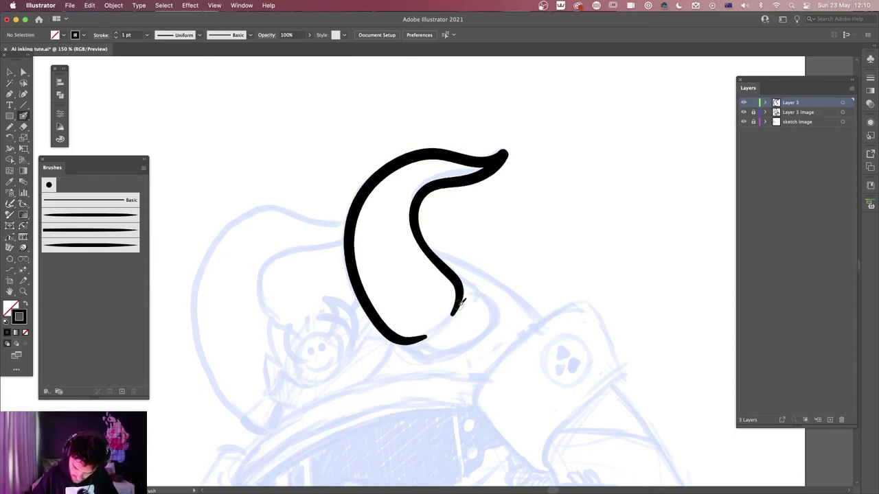
Ink the curled horn's outline and inner curve down toward its base with the Blob Brush
left_click_drag(507, 340, 501, 257)
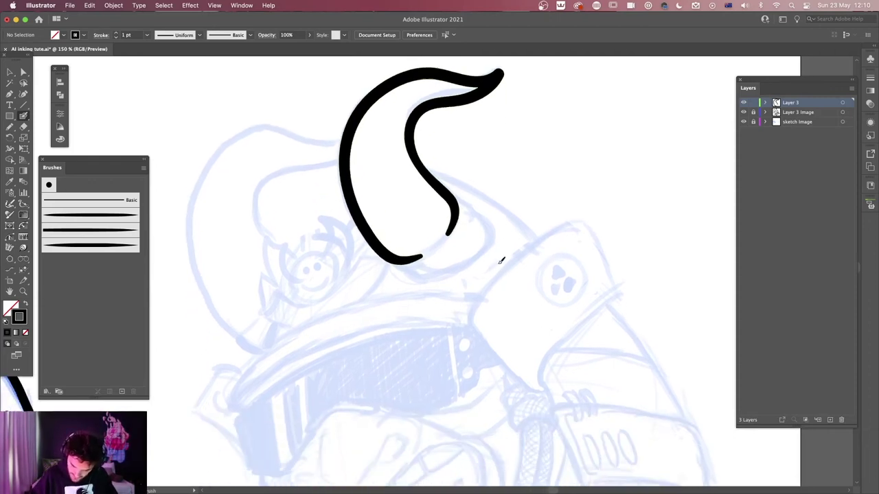
mouse_move(376, 251)
left_mouse_down()
mouse_move(424, 294)
mouse_move(495, 242)
mouse_move(484, 208)
mouse_move(464, 194)
mouse_move(453, 202)
left_mouse_up()
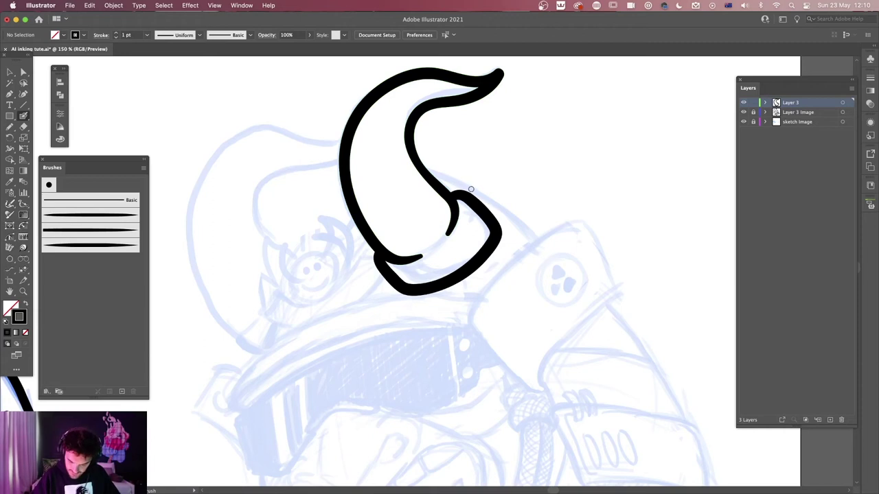
left_click(412, 259, "super")
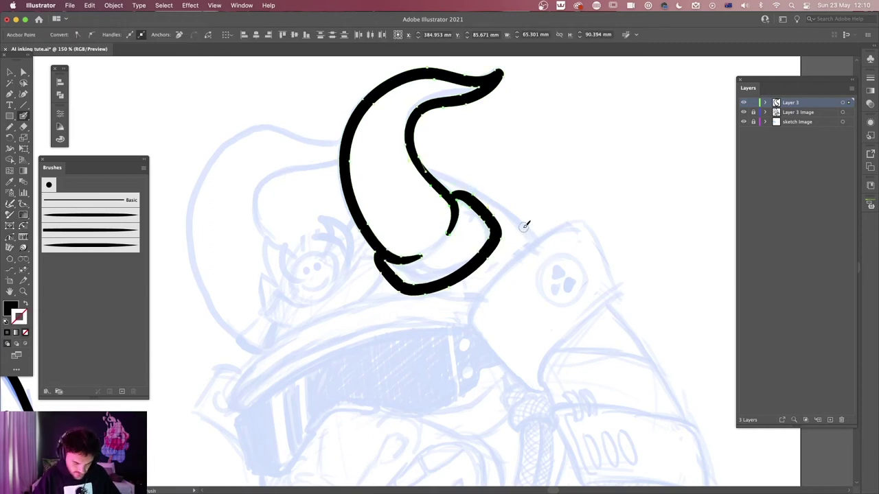
Draw the arm linking the horn down to a bold cuff block below it
mouse_move(546, 238)
left_mouse_down()
mouse_move(499, 194)
mouse_move(423, 166)
left_mouse_up()
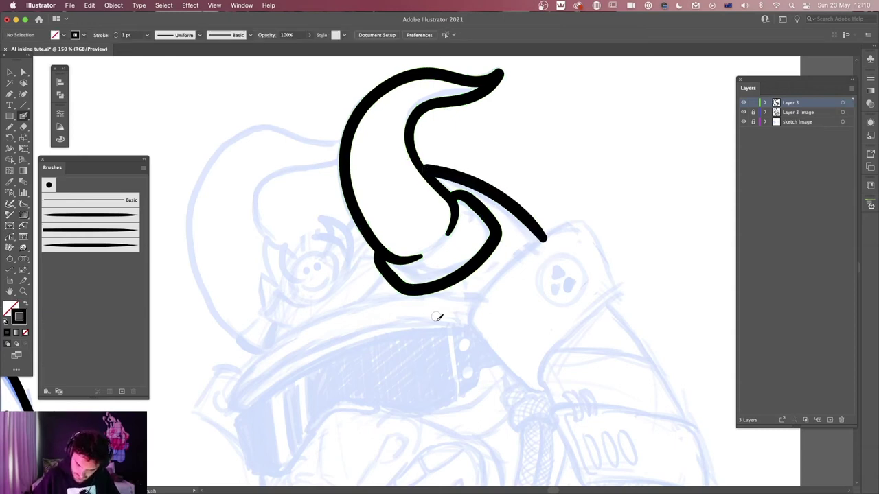
mouse_move(550, 385)
left_mouse_down()
mouse_move(551, 353)
mouse_move(618, 297)
mouse_move(586, 228)
mouse_move(543, 238)
mouse_move(472, 306)
mouse_move(471, 319)
mouse_move(549, 392)
left_mouse_up()
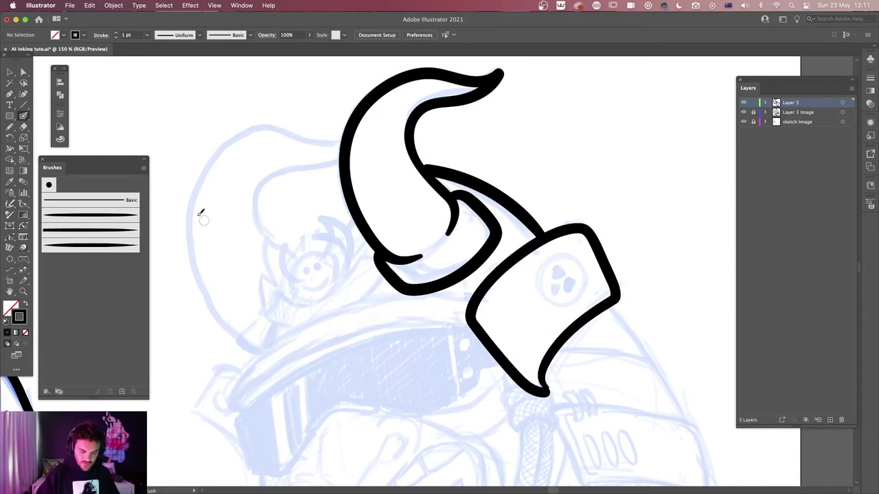
double_click(26, 119)
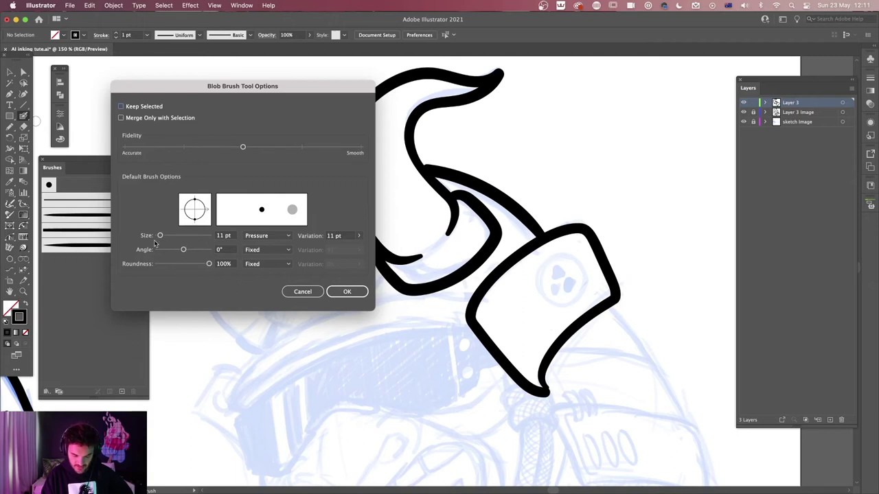
Set the Blob Brush size to vary by Pressure with 11 pt variation and apply
left_click(288, 238)
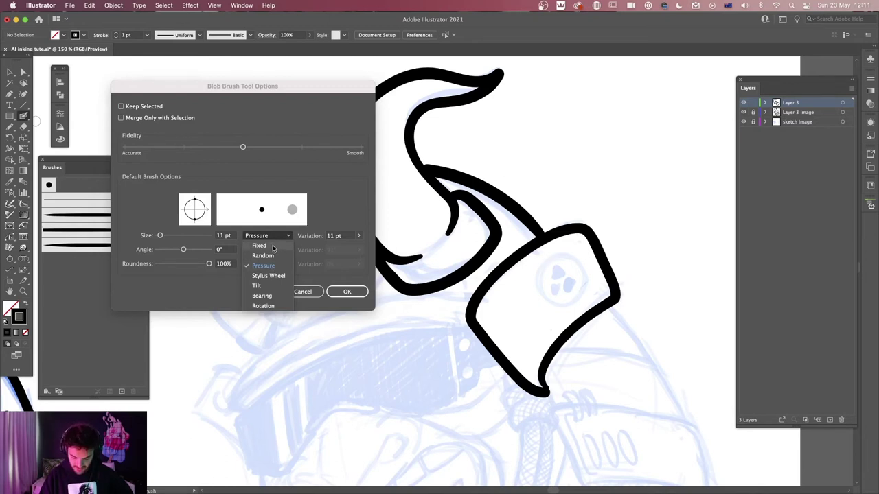
left_click(260, 246)
left_click(287, 238)
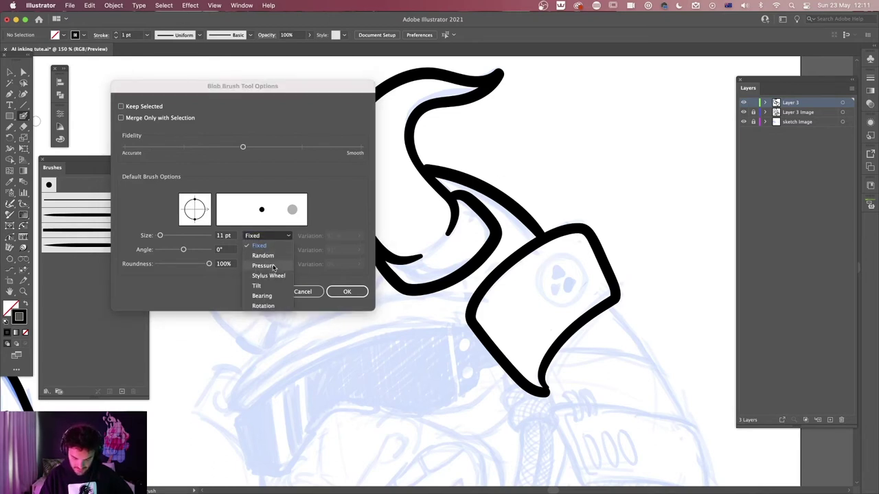
left_click(274, 266)
left_click(336, 294)
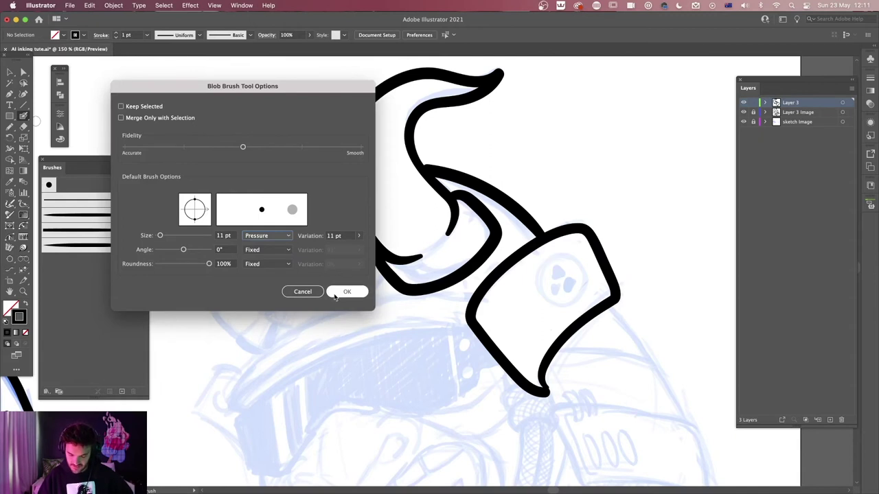
left_click(349, 294)
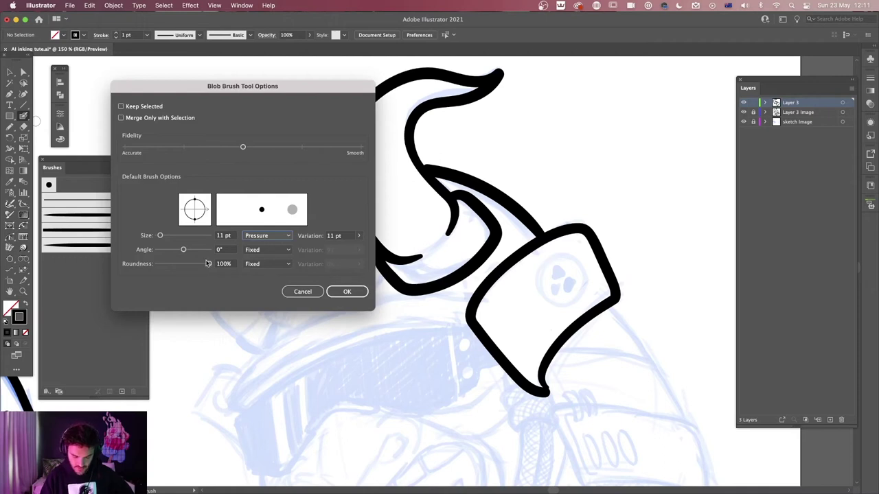
left_click(347, 291)
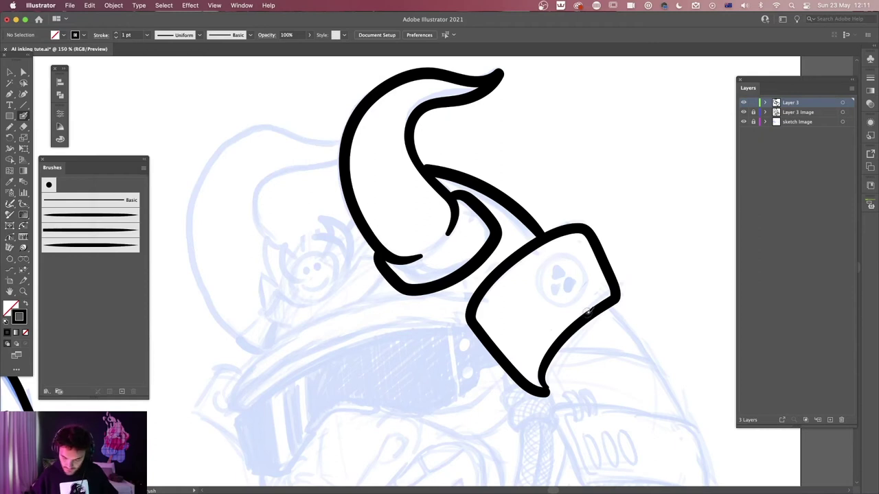
left_click_drag(589, 313, 451, 382)
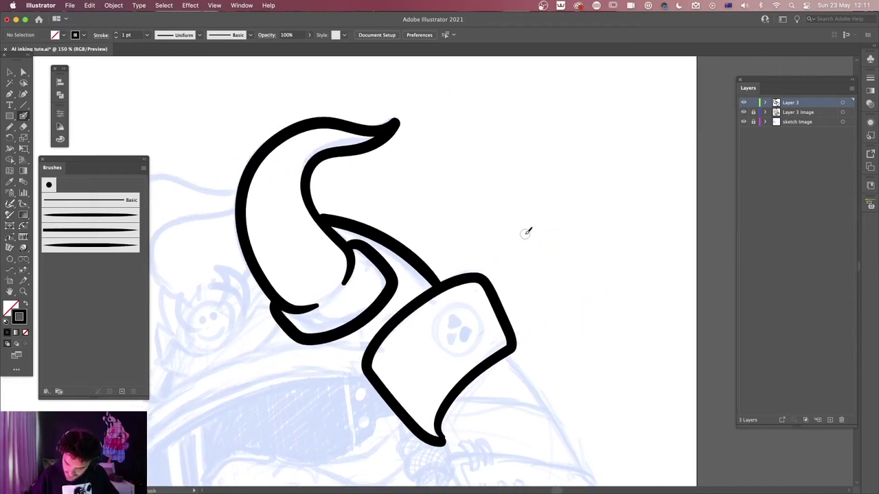
mouse_move(535, 176)
left_mouse_down()
mouse_move(559, 136)
mouse_move(584, 135)
mouse_move(598, 178)
mouse_move(594, 232)
mouse_move(577, 279)
mouse_move(545, 308)
mouse_move(521, 281)
mouse_move(536, 224)
mouse_move(577, 195)
left_mouse_up()
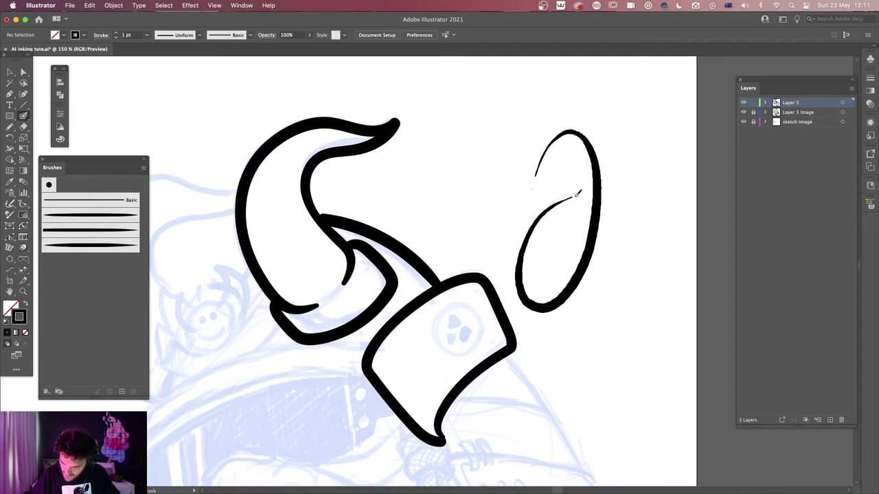
scroll(607, 313, "right", 5)
scroll(607, 313, "down", 2)
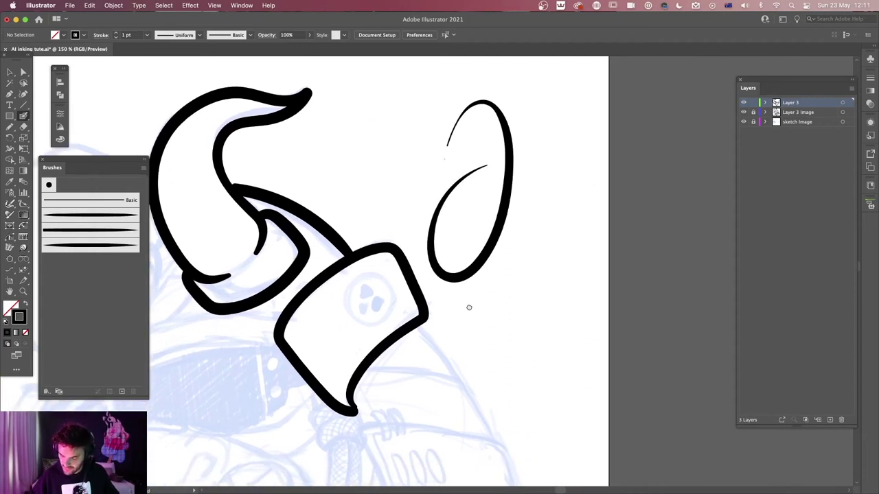
mouse_move(500, 153)
left_mouse_down()
mouse_move(432, 281)
mouse_move(420, 328)
mouse_move(436, 356)
mouse_move(490, 336)
mouse_move(523, 247)
left_mouse_up()
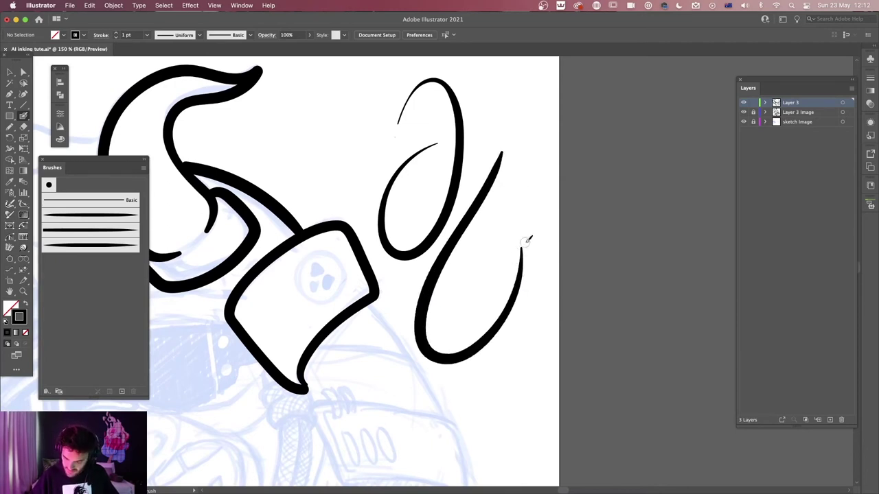
key("super+equal")
key("super+equal")
key("super+equal")
scroll(611, 326, "right", 5)
scroll(611, 326, "up", 3)
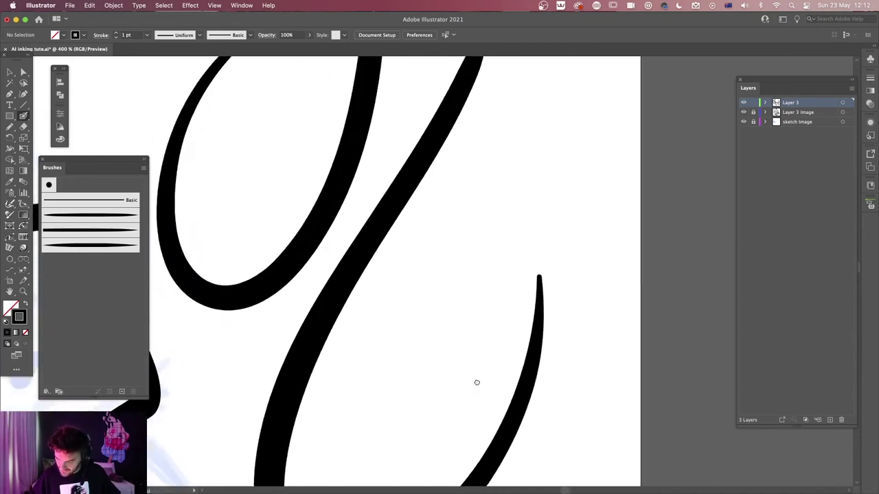
key("super+minus")
key("super+minus")
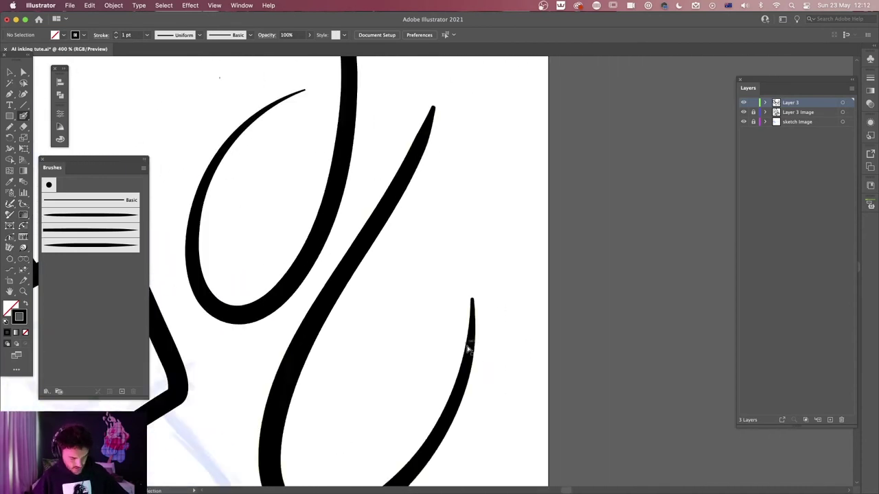
scroll(628, 288, "left", 5)
scroll(628, 289, "down", 2)
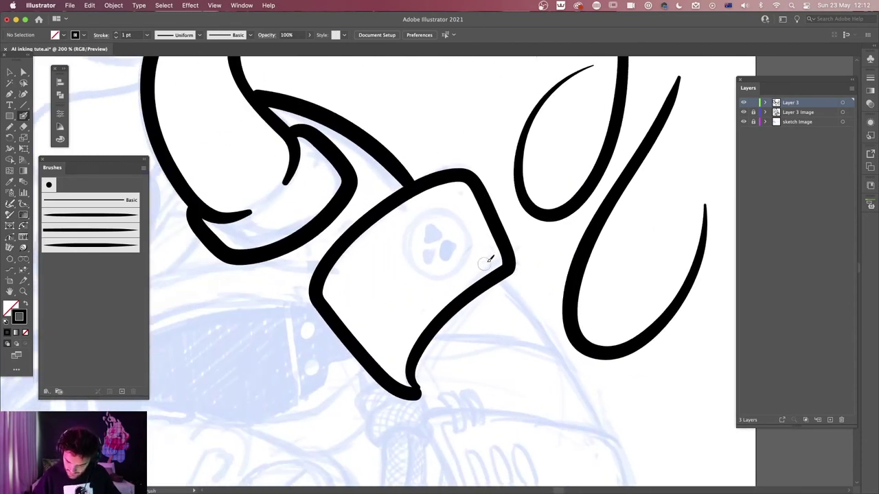
Paint three accent lines inside the cuff, along its bottom tip and inner left edge
left_click_drag(506, 255, 425, 306)
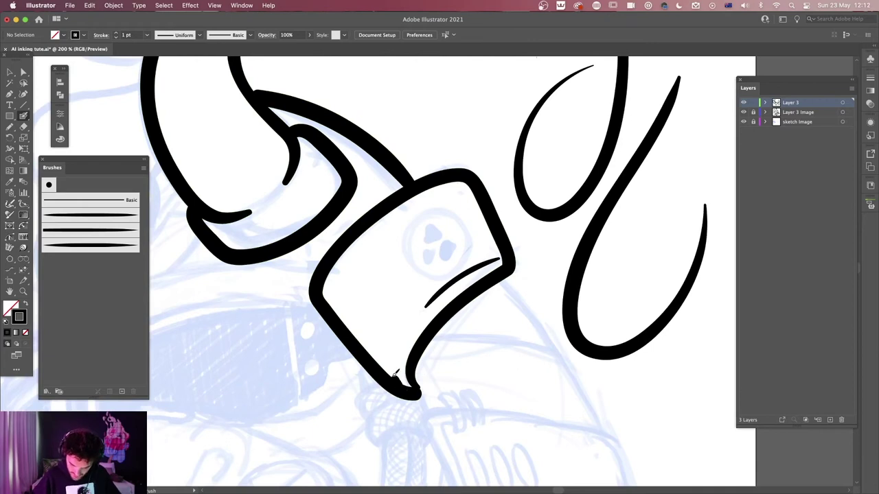
mouse_move(398, 378)
left_mouse_down()
mouse_move(396, 331)
mouse_move(412, 308)
left_mouse_up()
left_click_drag(336, 303, 381, 244)
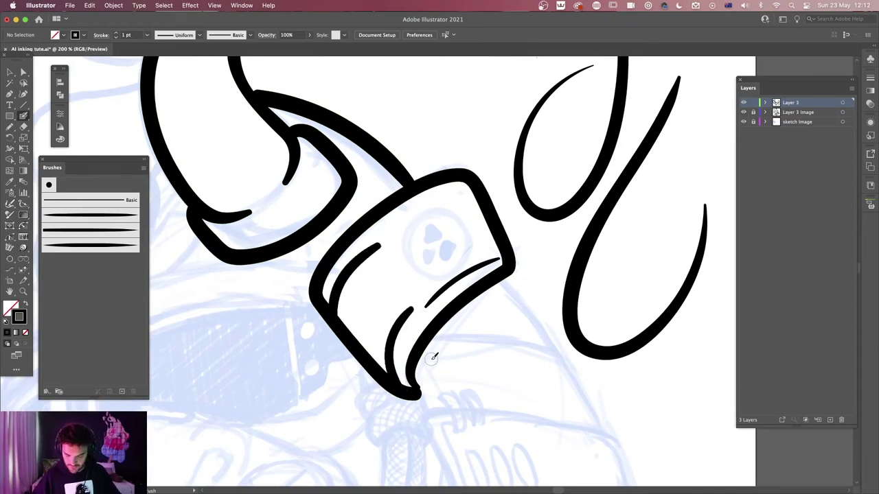
scroll(419, 322, "left", 1)
scroll(414, 315, "left", 3)
scroll(414, 315, "up", 1)
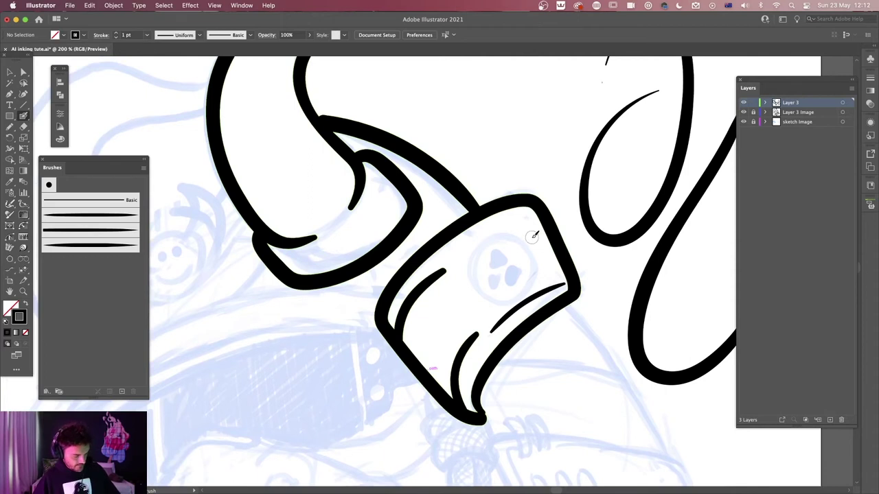
Taper the accent strokes' tips with the Eraser (Shift+E)
key("e")
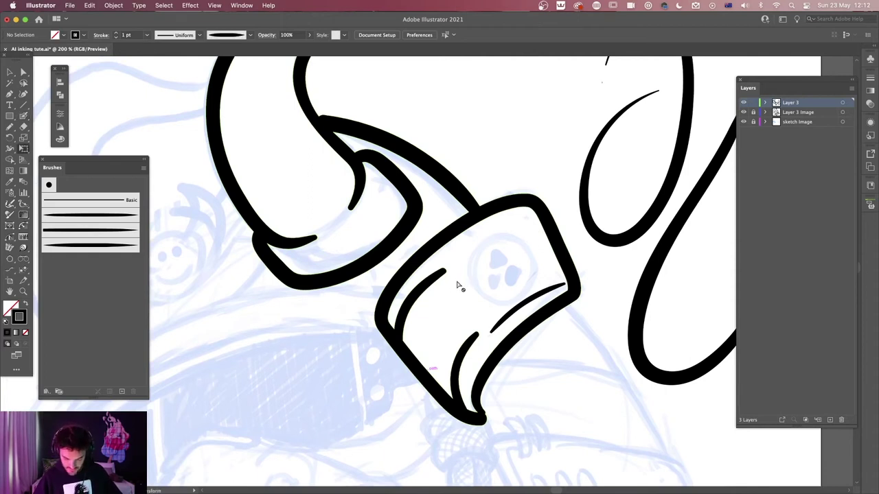
key("shift+e")
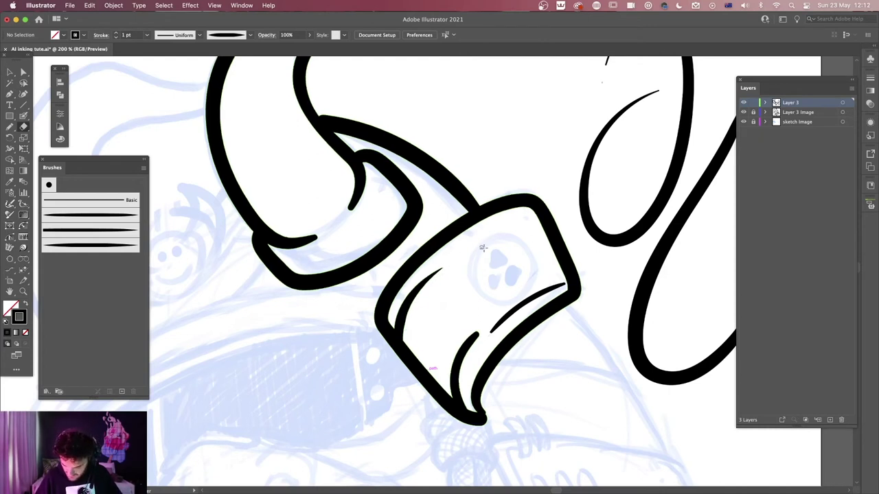
left_click_drag(460, 382, 479, 333)
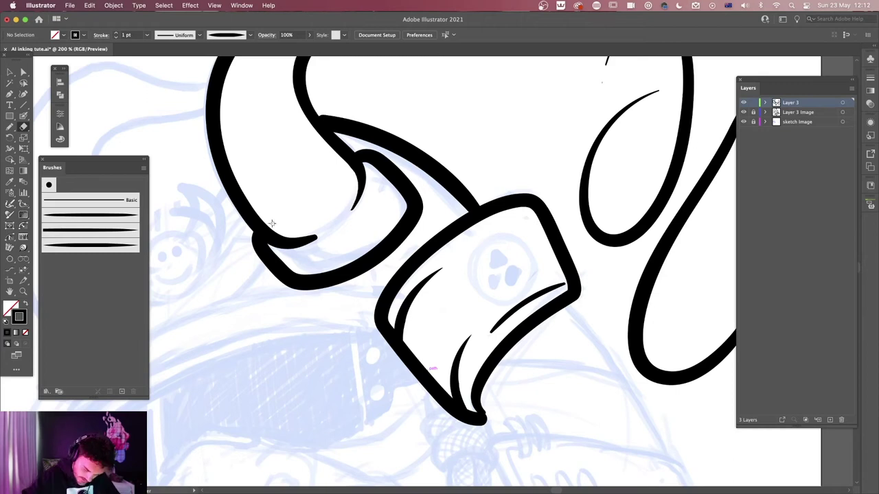
mouse_move(262, 216)
left_mouse_down()
mouse_move(288, 238)
mouse_move(315, 238)
left_mouse_up()
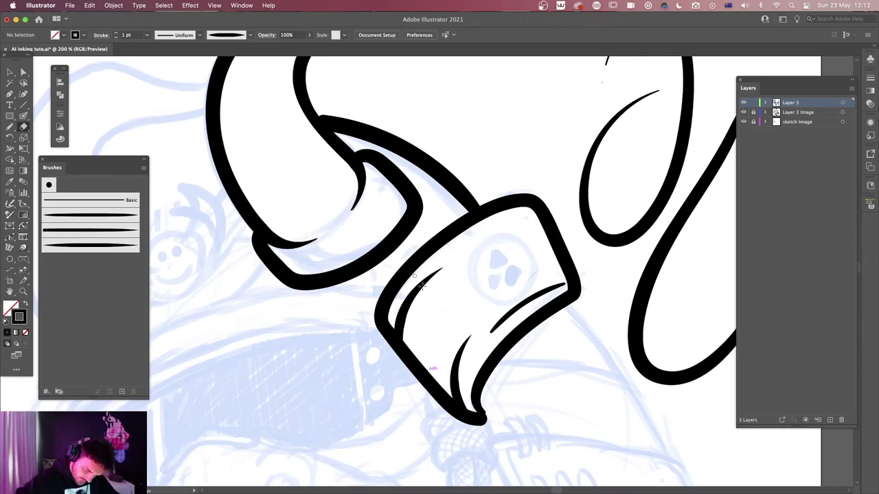
Erase the flame strokes' tips into sharp tapers, including the upper flame loop
scroll(437, 310, "right", 5)
scroll(437, 310, "up", 3)
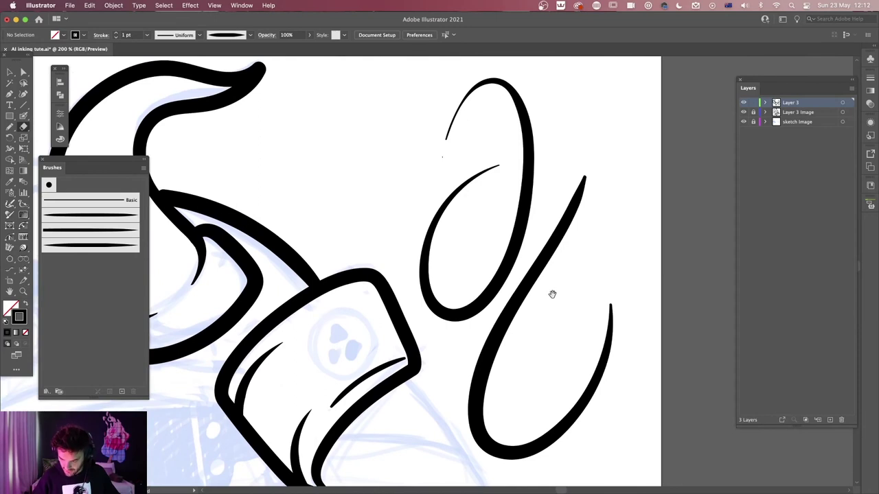
mouse_move(585, 162)
left_mouse_down()
mouse_move(571, 217)
mouse_move(535, 286)
left_mouse_up()
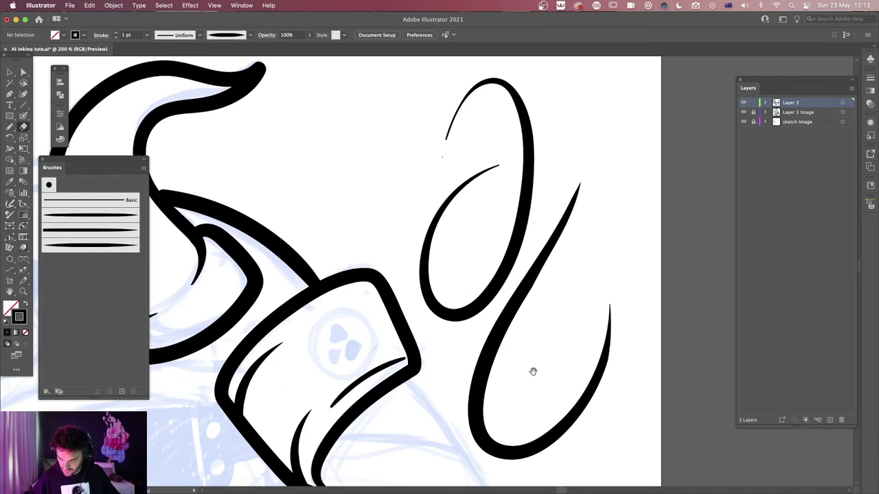
left_click_drag(533, 371, 551, 401)
mouse_move(456, 182)
left_mouse_down()
mouse_move(469, 153)
mouse_move(513, 116)
mouse_move(522, 122)
mouse_move(486, 213)
mouse_move(476, 150)
mouse_move(489, 127)
mouse_move(462, 169)
left_mouse_up()
left_click_drag(533, 376, 620, 232)
Shorten the cuff accent line's lower tip and zoom out to view the whole helmet
mouse_move(478, 254)
left_mouse_down()
mouse_move(435, 293)
mouse_move(410, 359)
mouse_move(494, 257)
left_mouse_up()
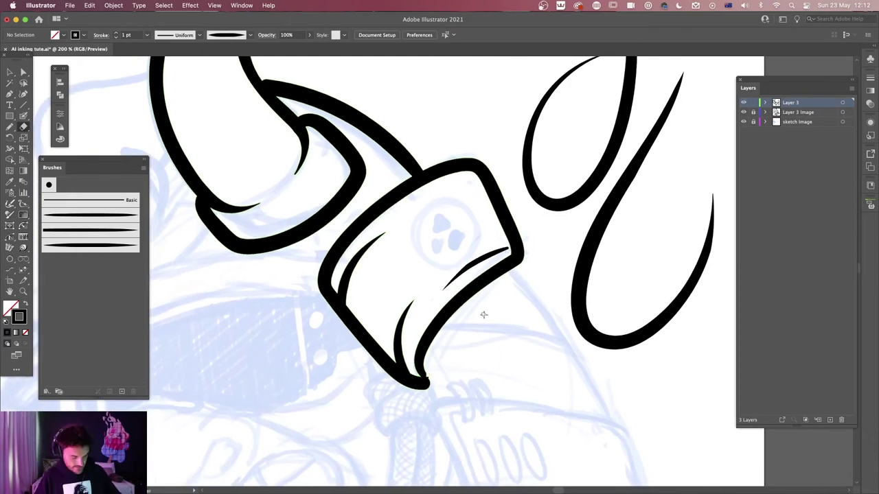
key("cmd+minus")
key("cmd+minus")
left_click_drag(555, 355, 527, 353)
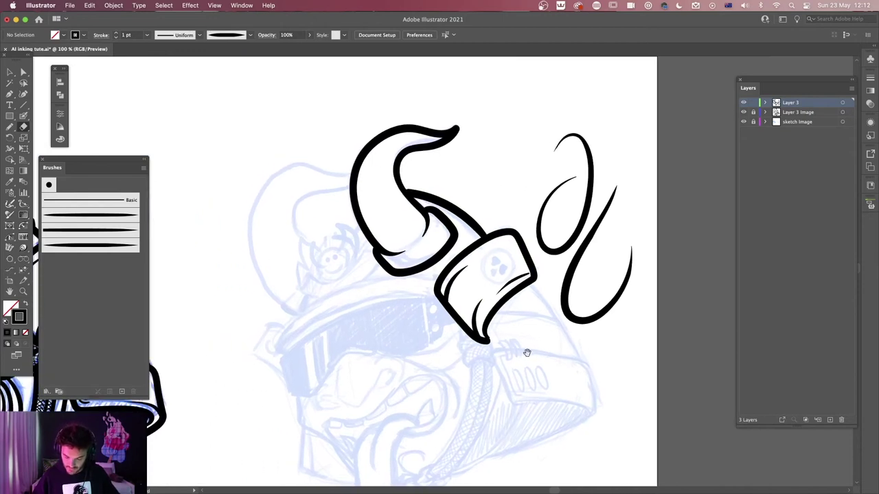
Paint a hatch stroke on the horn's lower bend, leaving the Blob Brush at 11 pt Pressure
key("b")
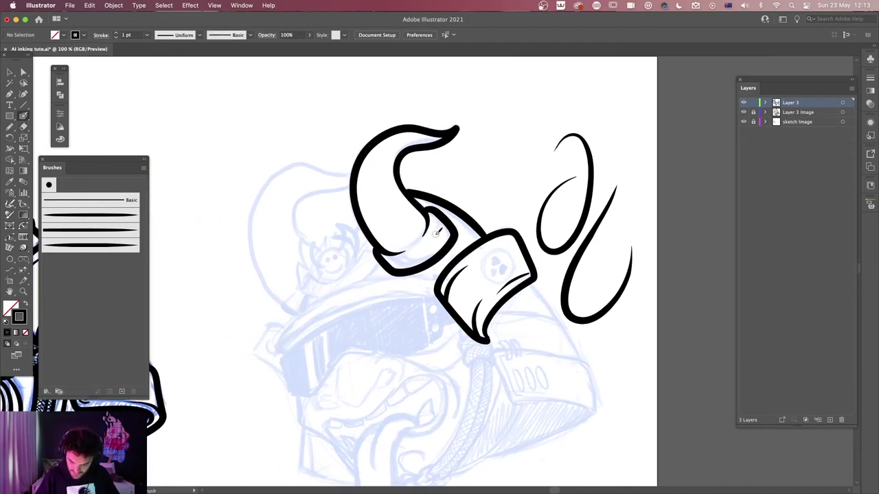
mouse_move(440, 214)
left_mouse_down()
mouse_move(407, 255)
mouse_move(430, 251)
mouse_move(446, 218)
mouse_move(427, 248)
left_mouse_up()
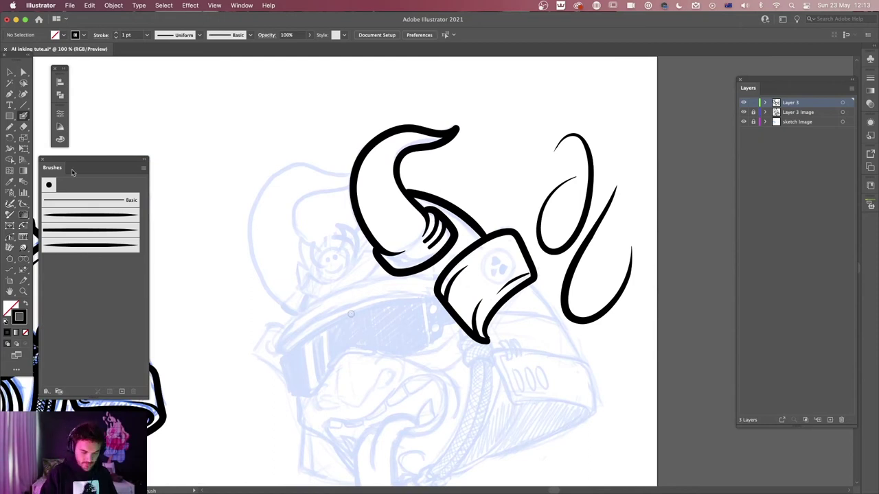
double_click(25, 118)
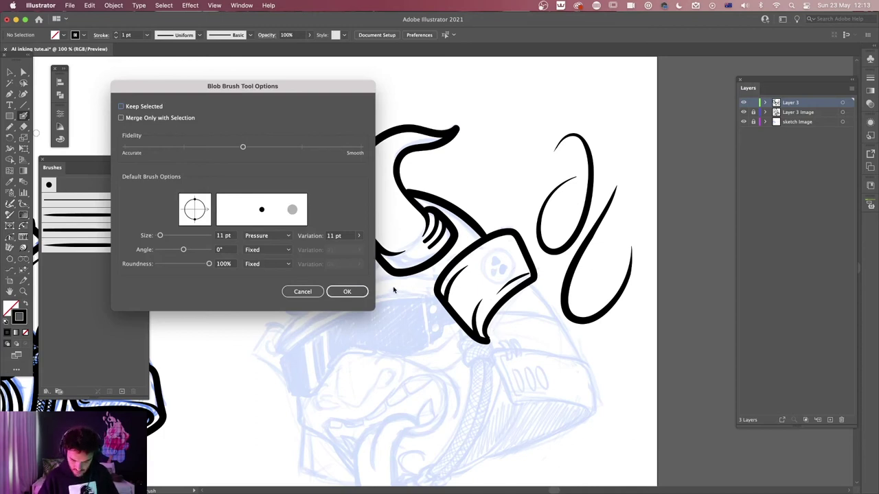
left_click(347, 292)
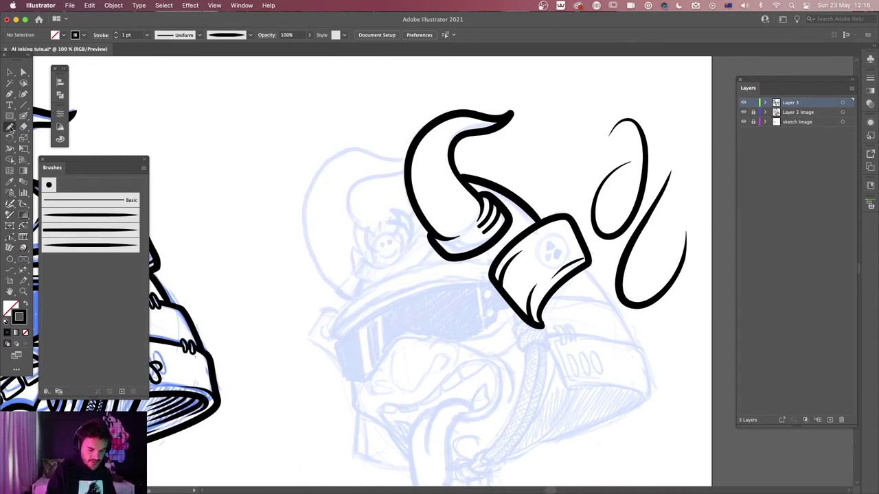
left_click(10, 127)
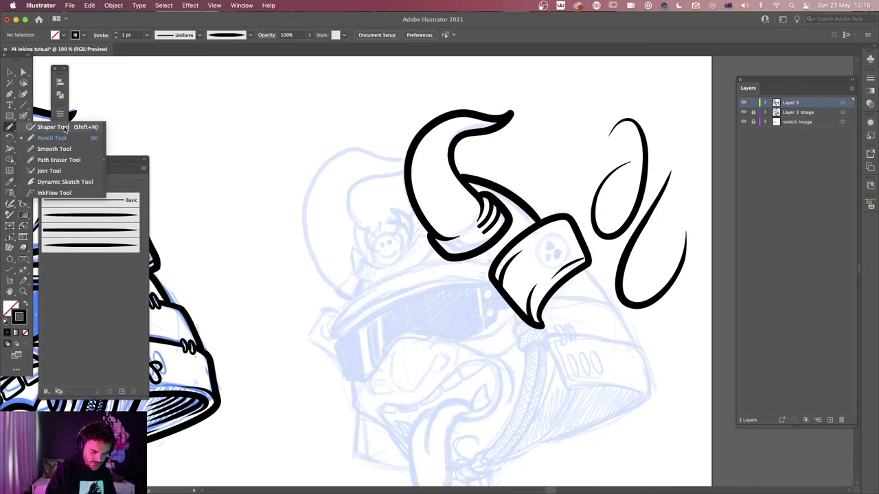
With the Pencil and black fill, no stroke, draw a tapered crescent down the helmet's left side
left_click(67, 138)
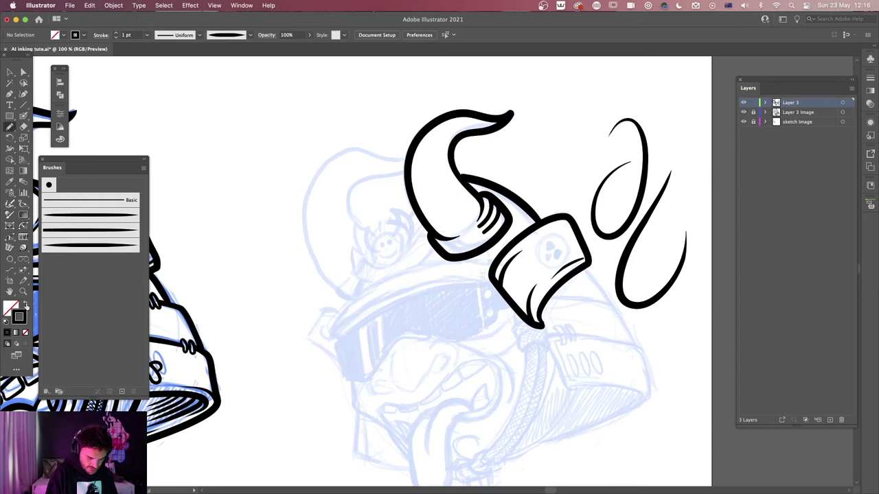
left_click(25, 305)
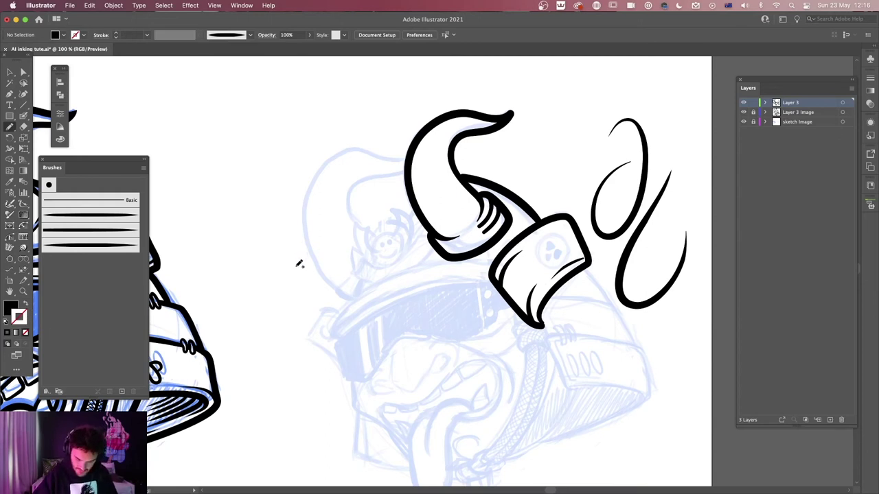
mouse_move(302, 273)
left_mouse_down()
mouse_move(292, 226)
mouse_move(317, 141)
mouse_move(309, 170)
mouse_move(346, 122)
left_mouse_up()
left_click_drag(324, 179, 328, 208)
mouse_move(327, 239)
left_mouse_down()
mouse_move(383, 376)
mouse_move(335, 328)
mouse_move(300, 249)
left_mouse_up()
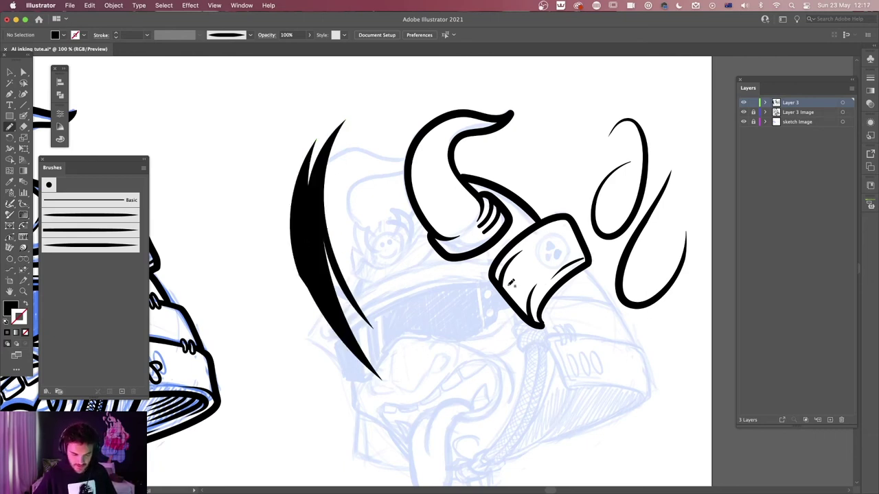
In Pencil Tool Options, move Fidelity to the midpoint between Accurate and Smooth
double_click(9, 128)
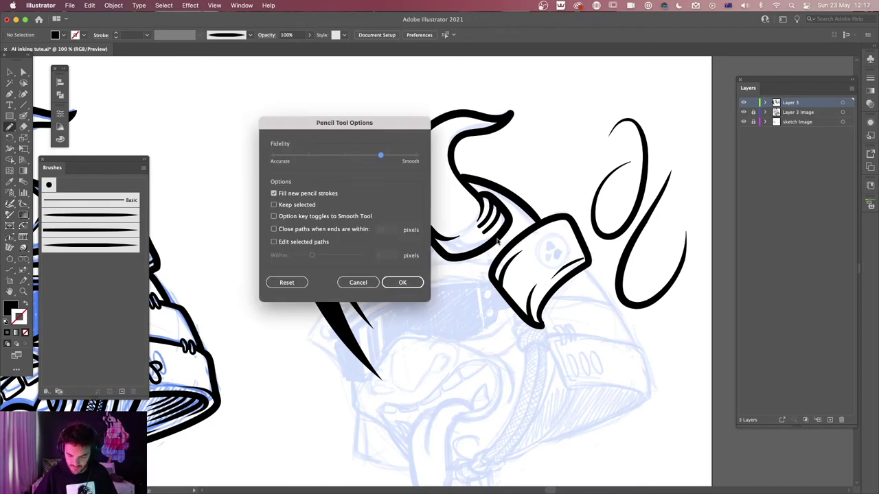
left_click(343, 158)
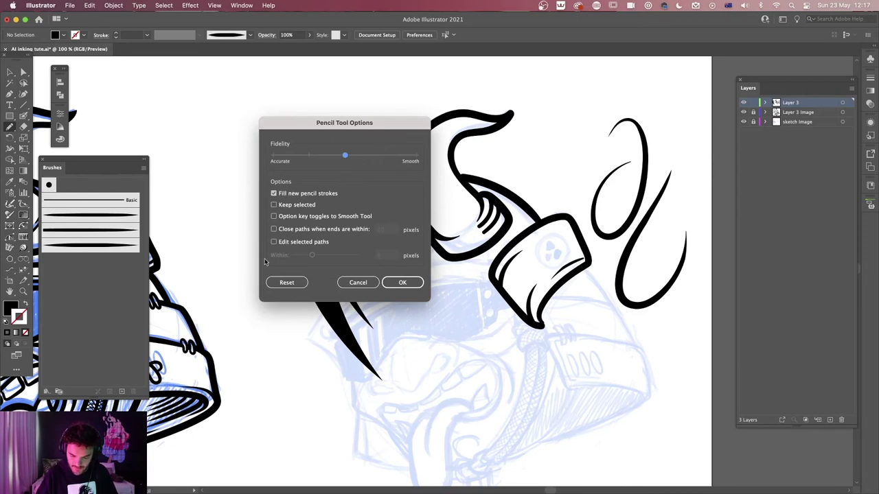
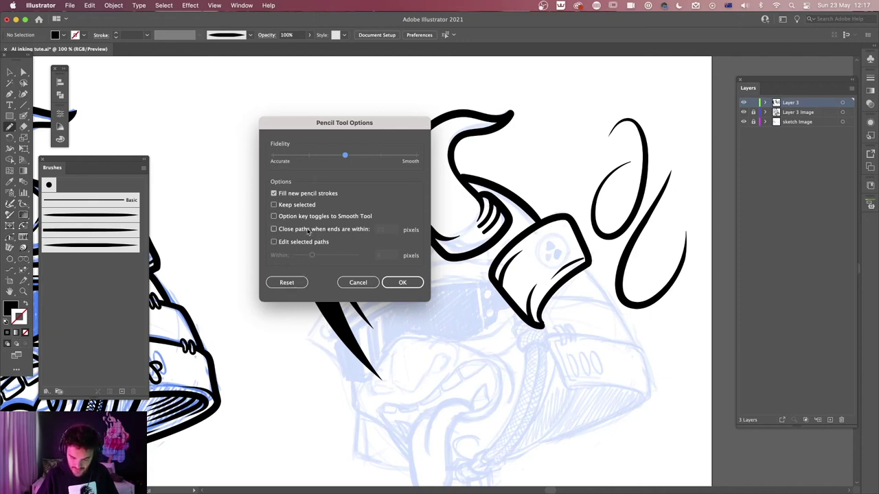
Leave automatic pencil path closing off and confirm the Pencil Tool Options
left_click(274, 229)
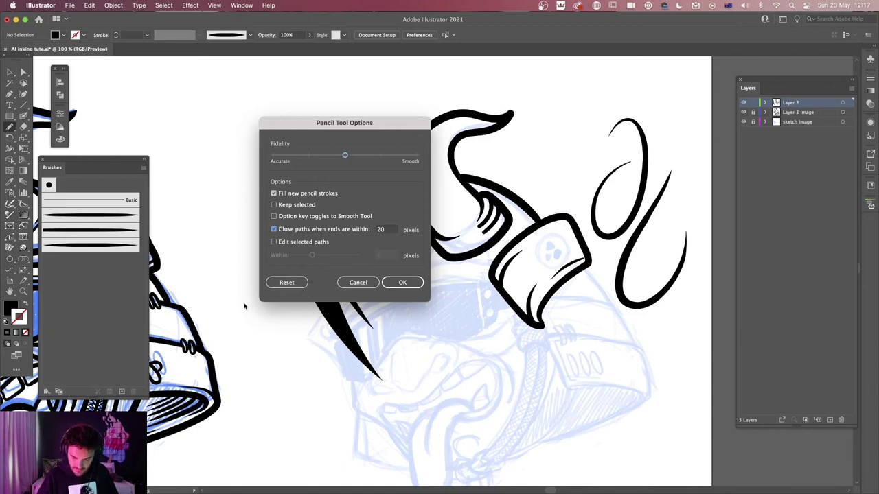
left_click(399, 283)
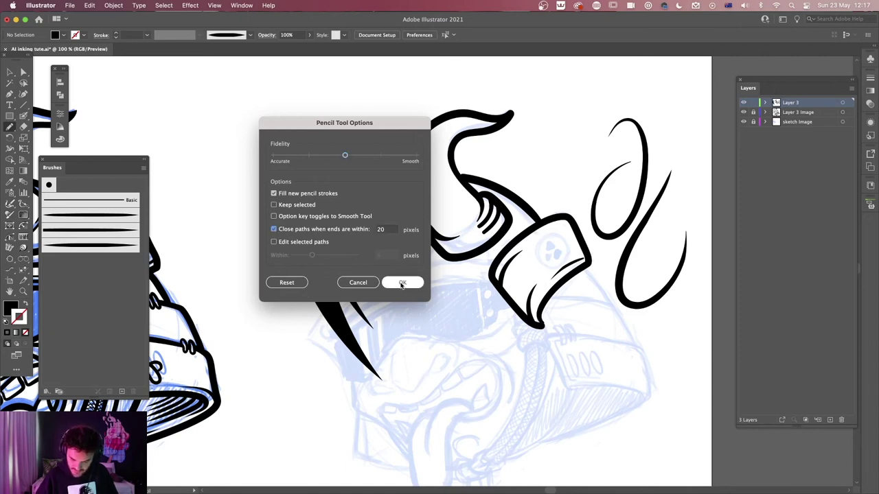
left_click(274, 229)
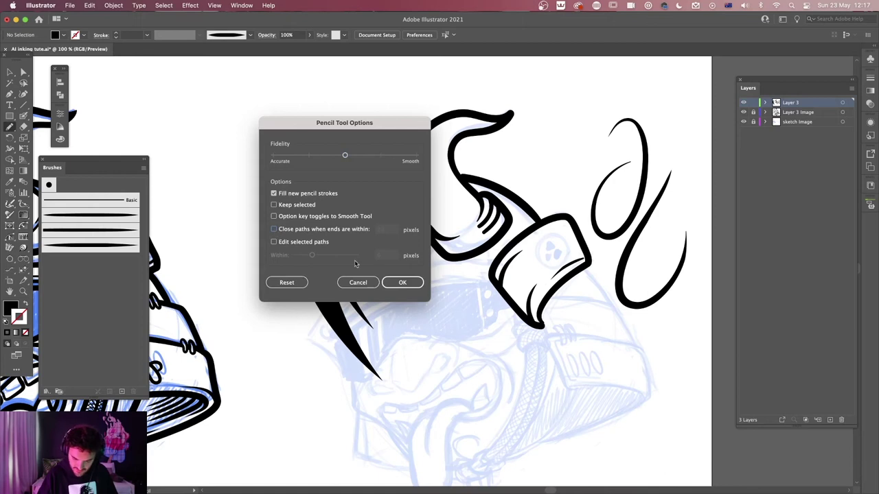
left_click(403, 283)
Remove the big tapered left stroke and the thin stroke beside it, undoing a trial anchor move
key("a")
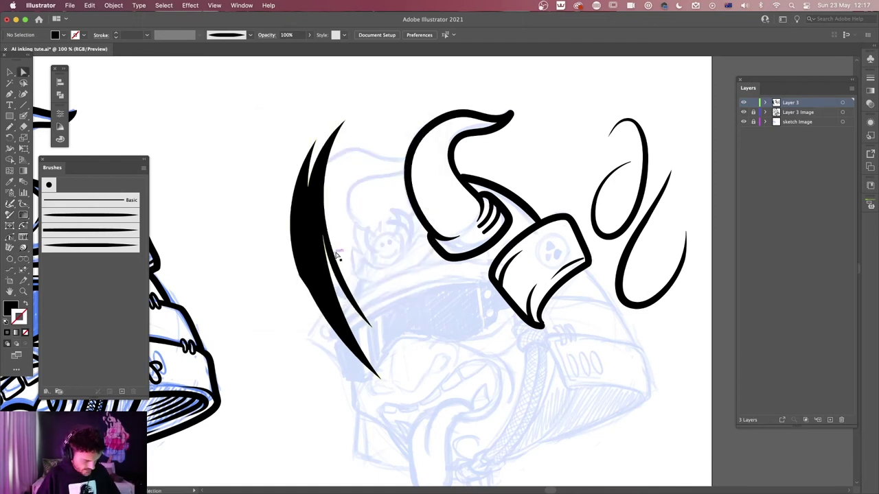
left_click(337, 255)
scroll(279, 396, "up", 5)
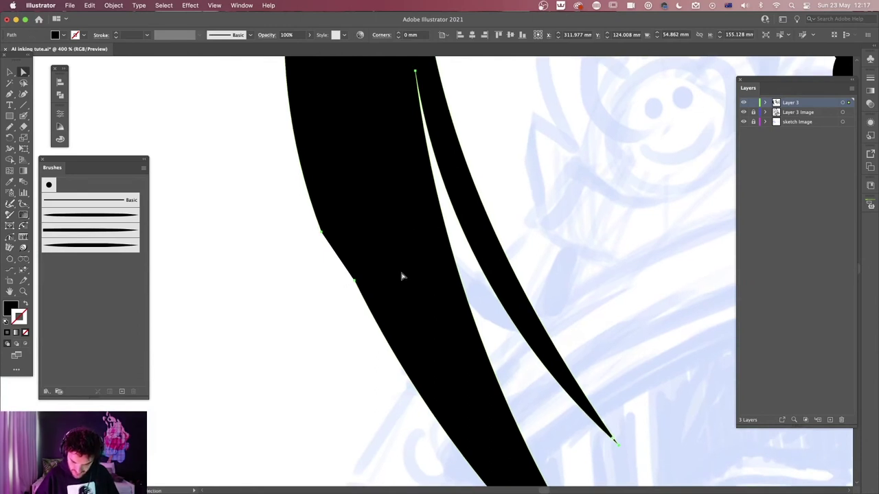
left_click(355, 282)
mouse_move(355, 281)
left_mouse_down()
mouse_move(309, 364)
mouse_move(395, 268)
mouse_move(378, 199)
left_mouse_up()
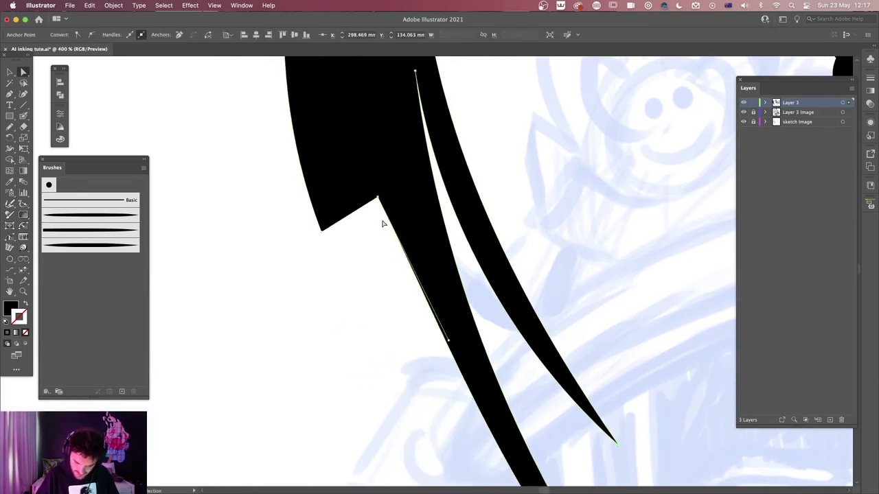
key("cmd+z")
key("cmd+z")
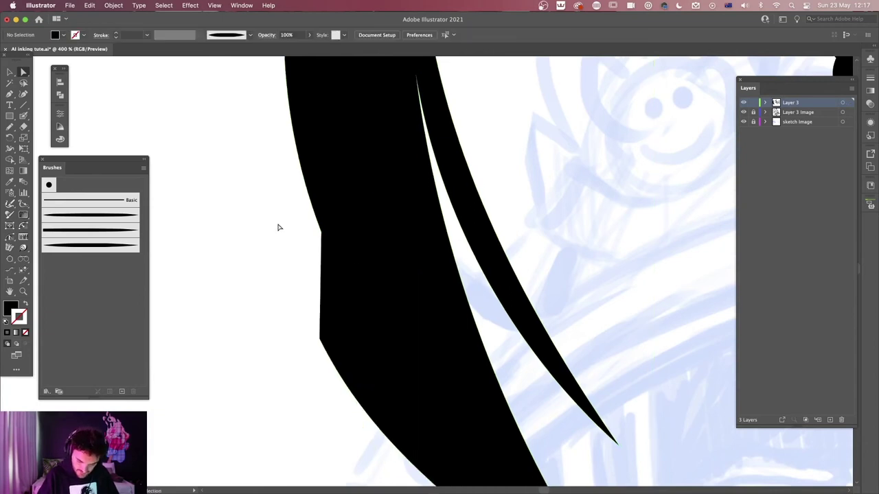
left_click(358, 376)
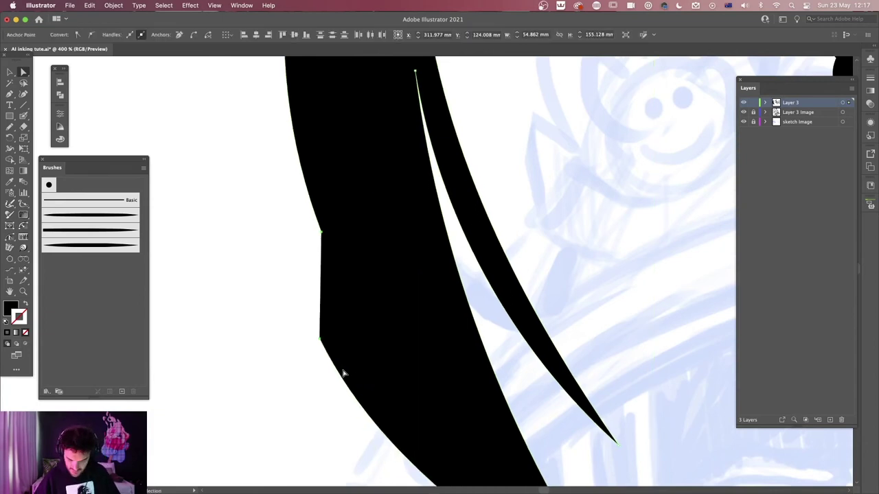
left_click(344, 371)
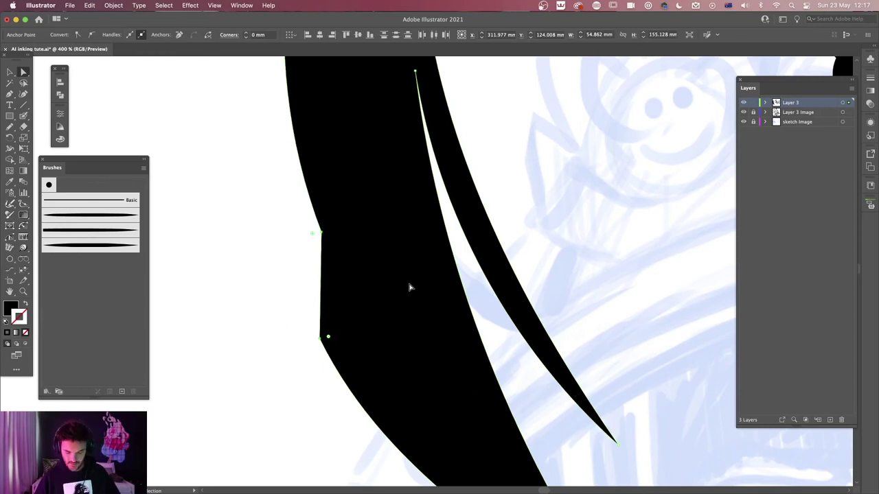
key("Delete")
key("Delete")
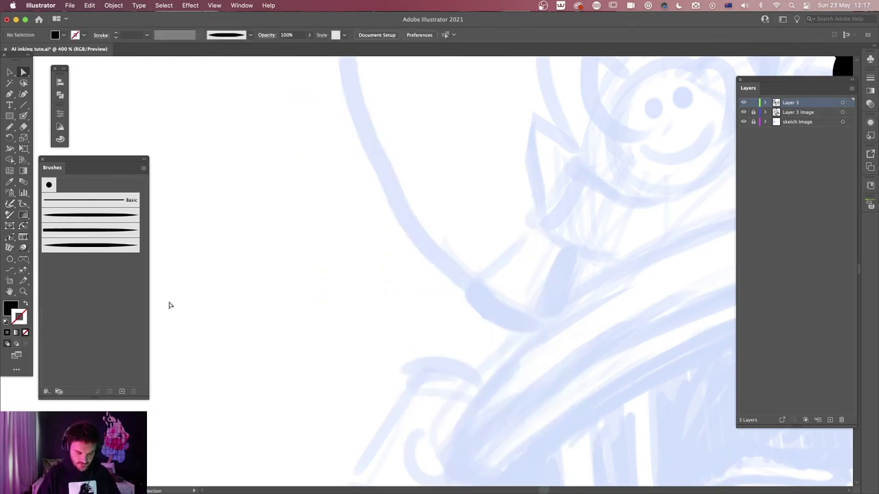
double_click(10, 127)
Enable Close paths within 20 pixels, then test-draw a filled black shape and delete it
left_click(274, 229)
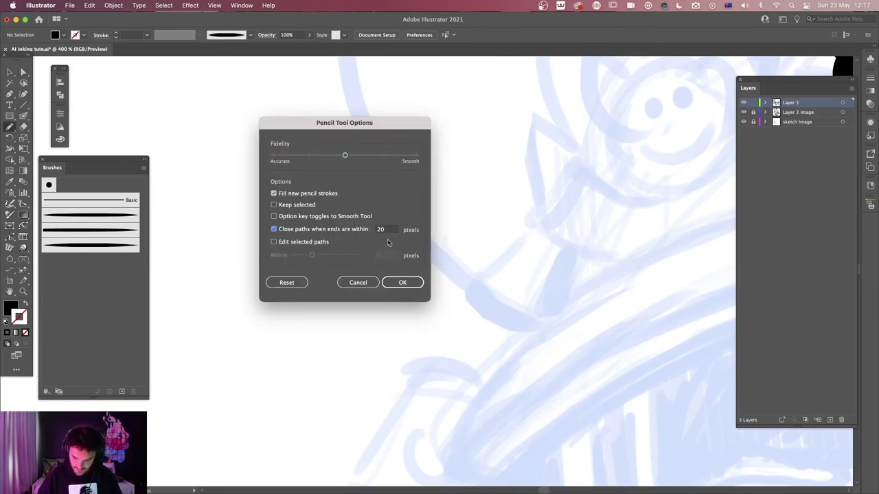
left_click(403, 282)
mouse_move(379, 284)
left_mouse_down()
mouse_move(409, 173)
mouse_move(480, 91)
mouse_move(435, 261)
left_mouse_up()
mouse_move(484, 172)
left_mouse_down()
mouse_move(463, 424)
mouse_move(388, 303)
left_mouse_up()
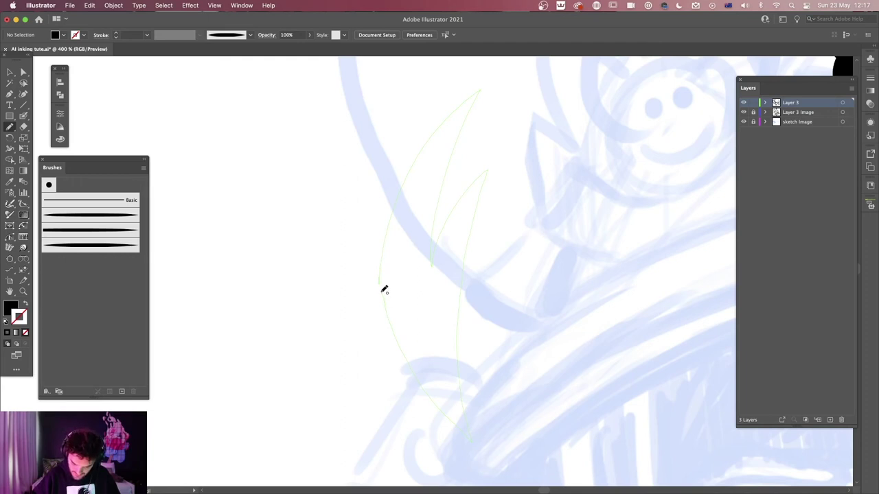
left_click_drag(384, 290, 381, 285)
key("a")
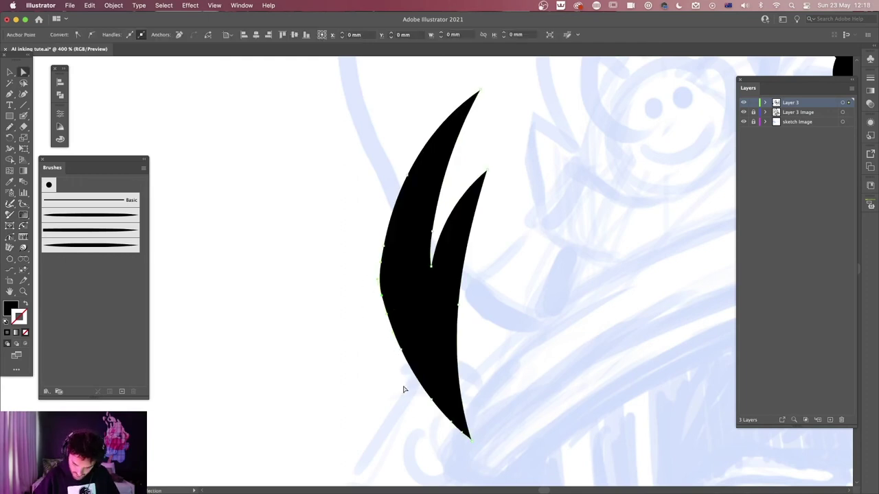
left_click(426, 329)
key("Delete")
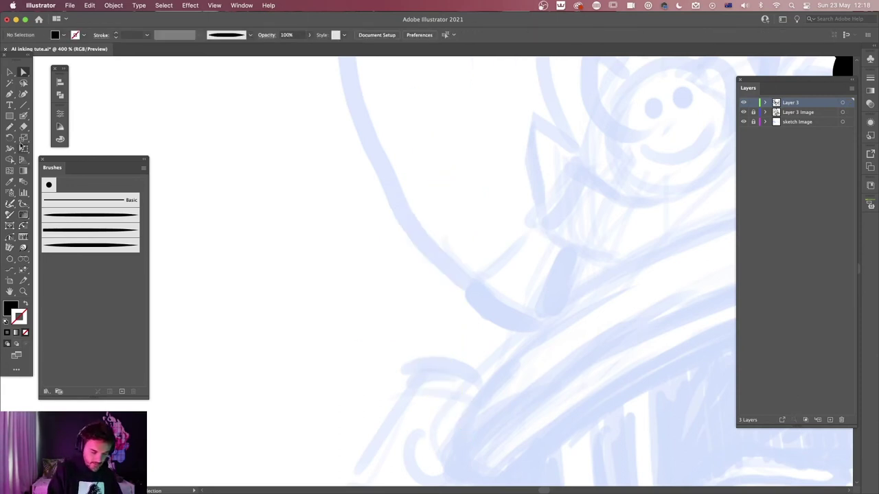
Also enable Option key toggles to Smooth Tool in the pencil settings
double_click(10, 127)
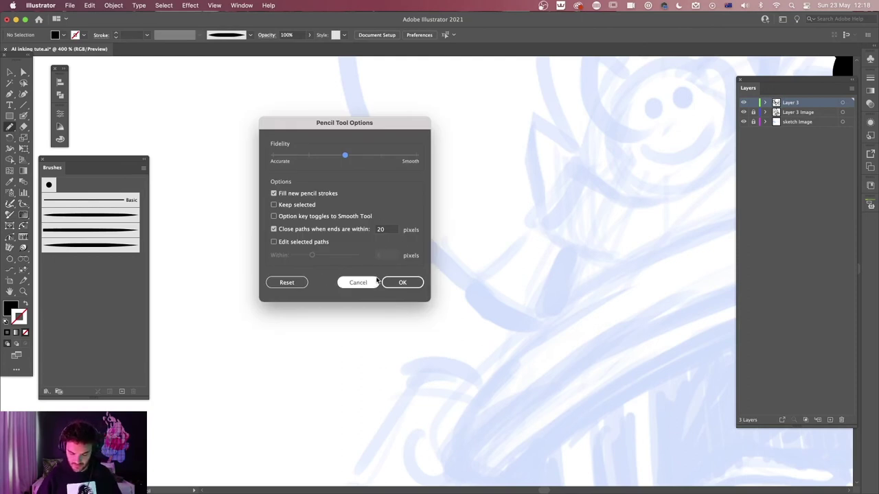
left_click(274, 216)
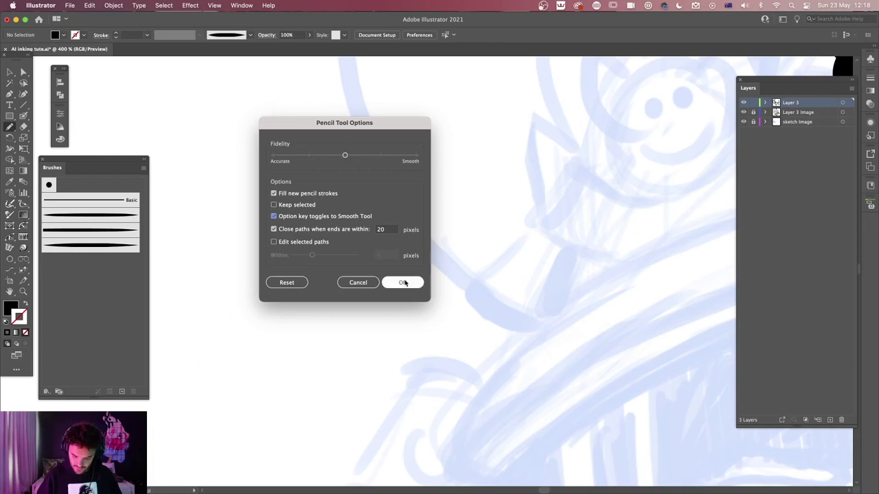
left_click(405, 282)
left_click(10, 129)
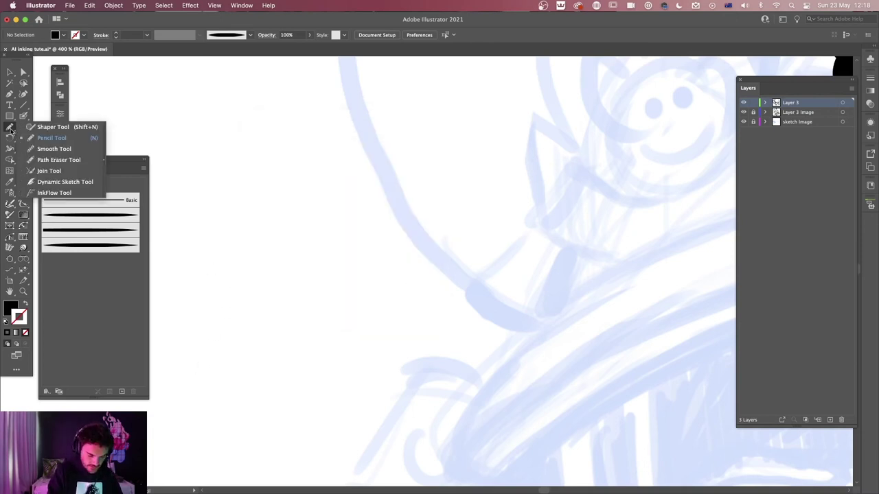
Draw a closed, black-filled lip-shaped tapered stroke over the sketch with the Pencil Tool
left_click(69, 142)
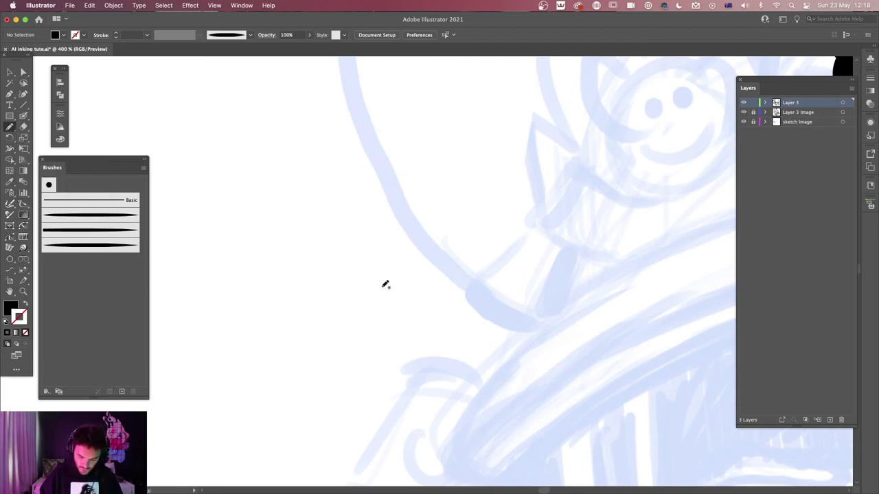
mouse_move(307, 281)
left_mouse_down()
mouse_move(412, 222)
mouse_move(439, 235)
mouse_move(483, 222)
left_mouse_up()
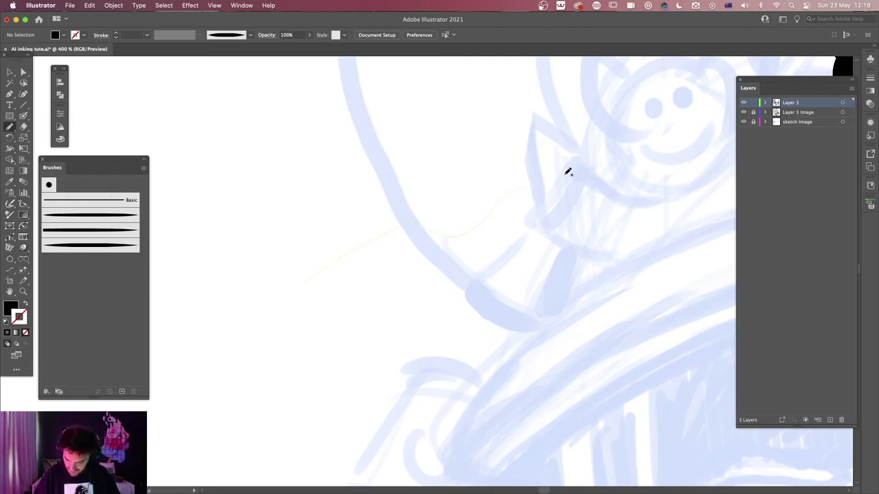
left_click_drag(410, 331, 293, 287)
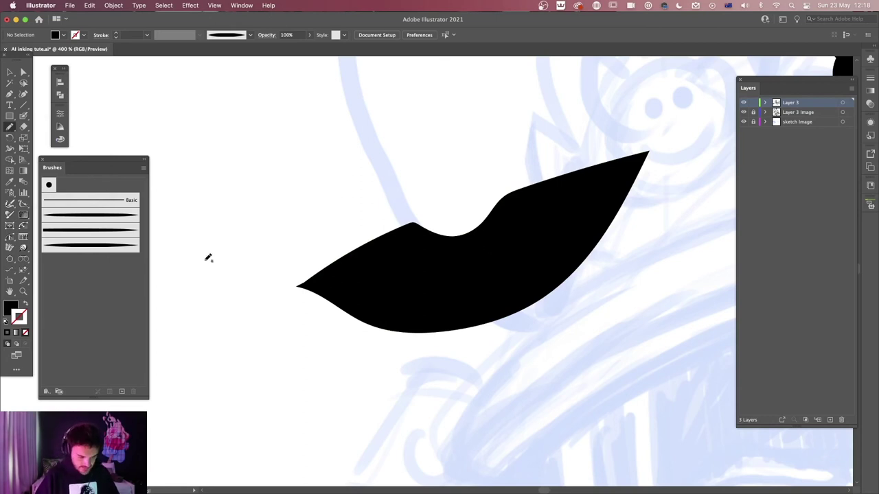
Turn on Keep selected in the pencil settings and select the lip shape
double_click(10, 128)
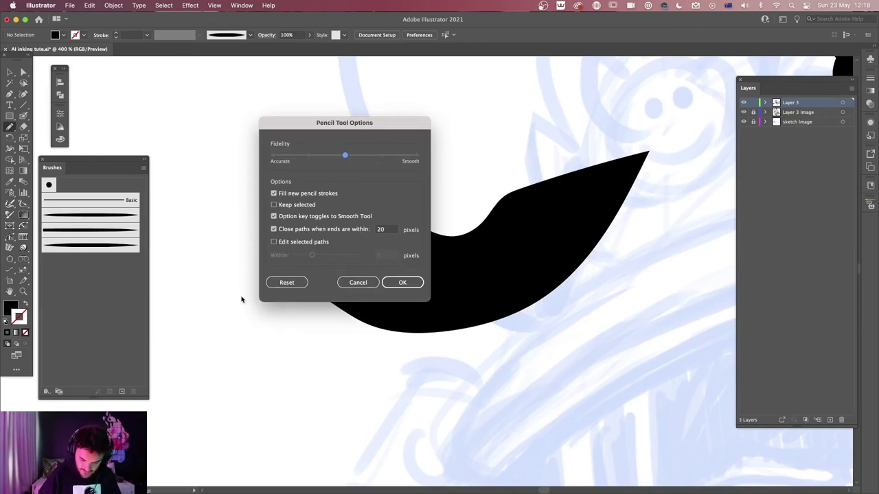
left_click(275, 205)
left_click(410, 285)
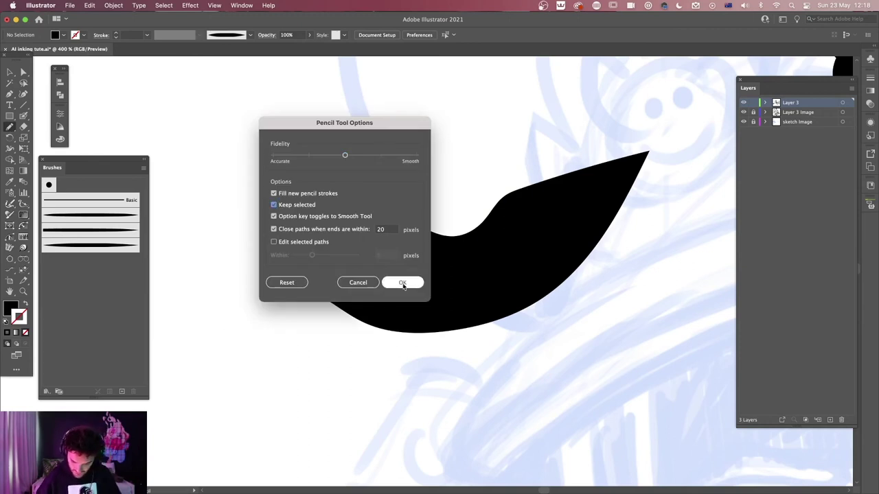
key("v")
left_click(491, 309)
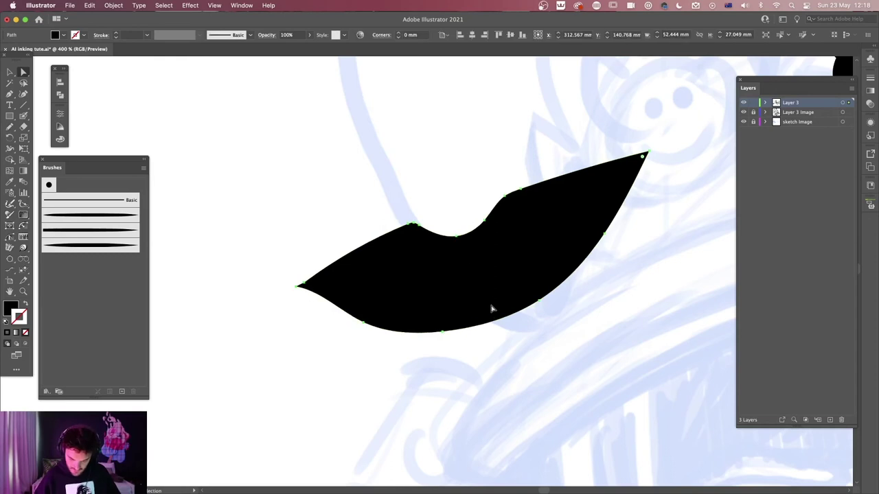
Replace the lip shape with a new filled tapered leaf shape, redrawing its top edge smoothly
key("Delete")
key("n")
mouse_move(304, 288)
left_mouse_down()
mouse_move(449, 211)
mouse_move(533, 182)
left_mouse_up()
mouse_move(515, 281)
left_mouse_down()
mouse_move(385, 331)
mouse_move(305, 291)
left_mouse_up()
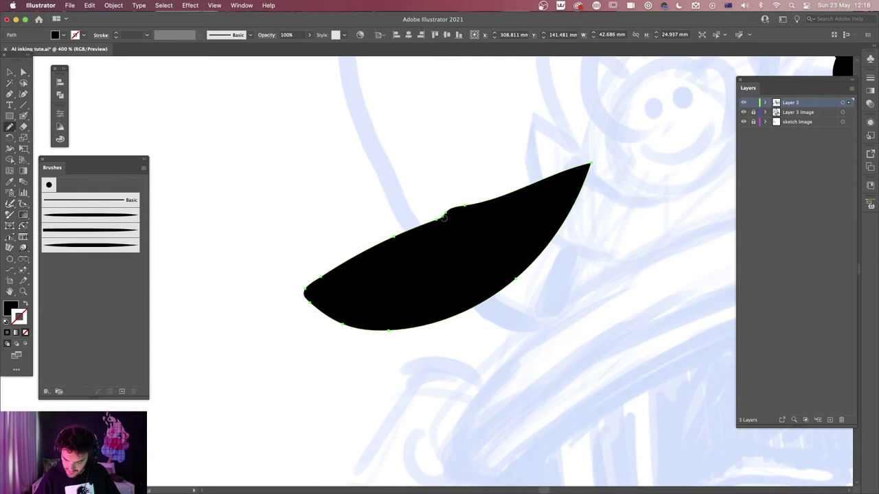
left_click_drag(500, 196, 378, 244)
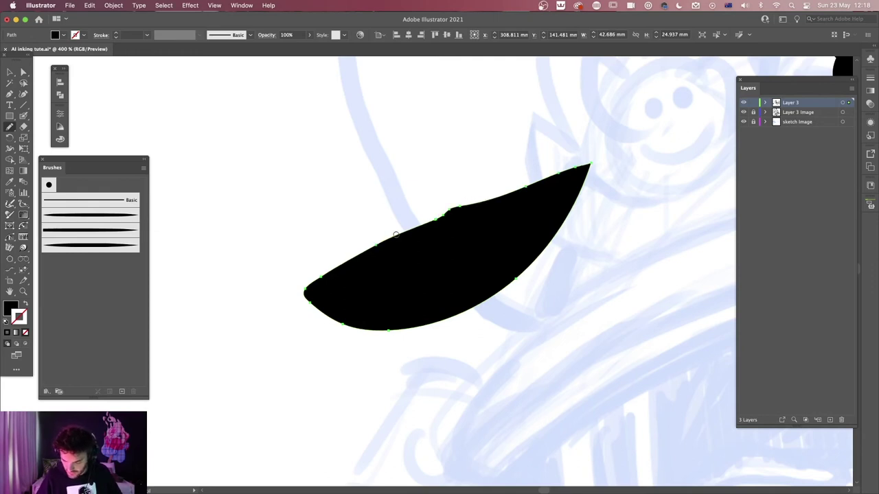
left_click_drag(508, 194, 334, 270)
left_click_drag(529, 188, 377, 244)
mouse_move(574, 167)
left_mouse_down()
mouse_move(440, 218)
mouse_move(302, 290)
left_mouse_up()
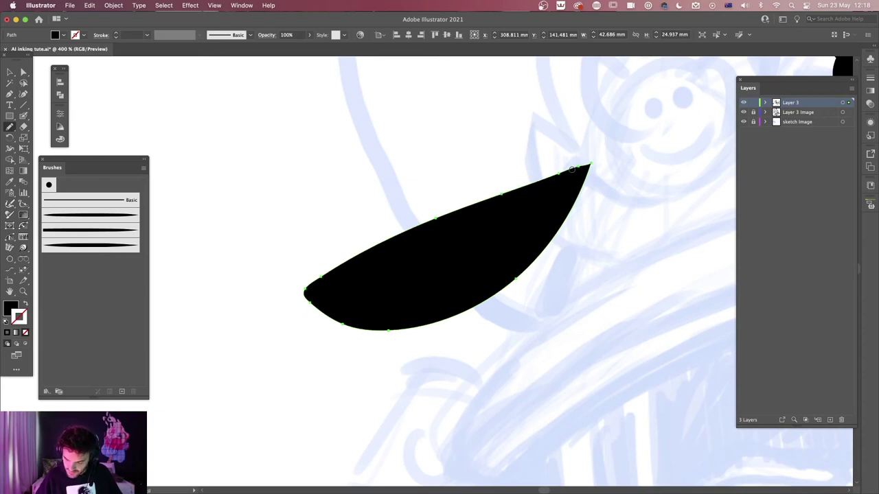
left_click_drag(344, 263, 309, 285)
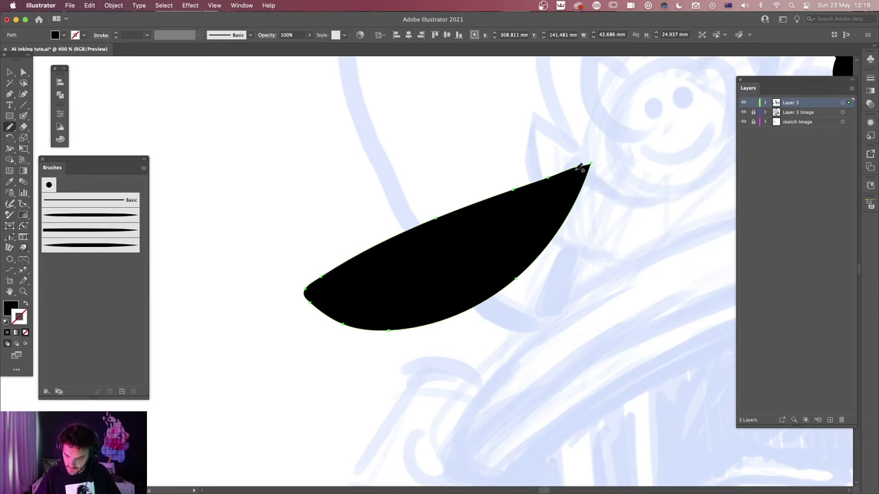
Trace a second filled leaf shape above the first and smooth its bumpy top edge
scroll(490, 199, "up", 2)
scroll(426, 254, "up", 5)
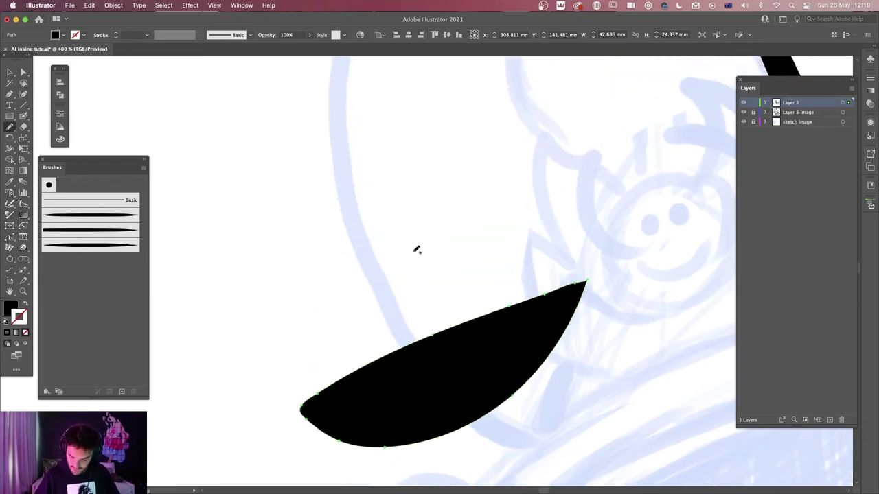
left_click_drag(441, 207, 469, 196)
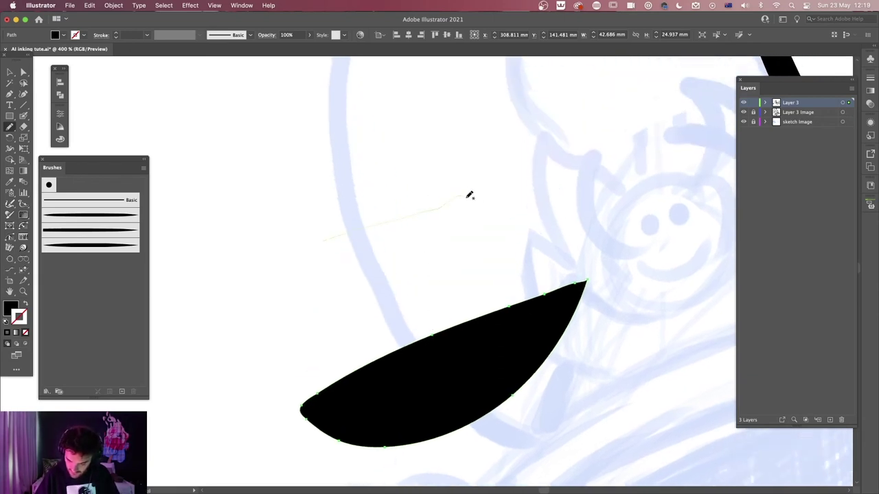
left_click_drag(514, 246, 314, 252)
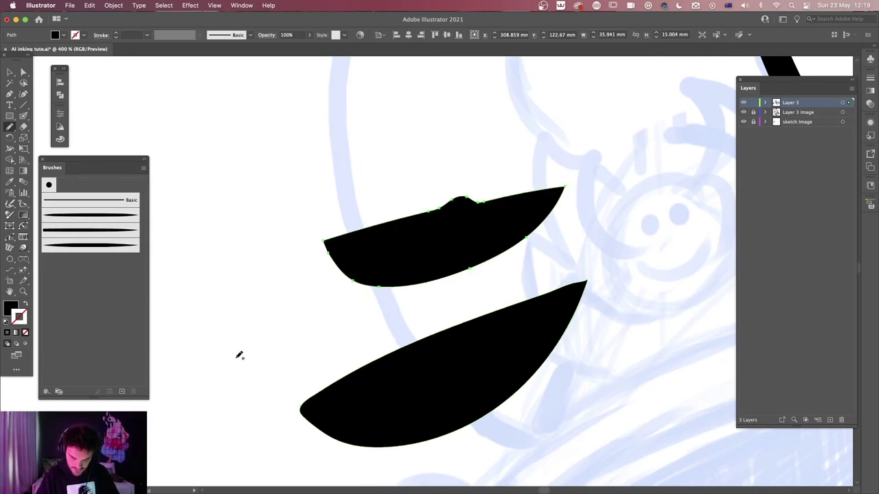
mouse_move(388, 222)
left_mouse_down()
mouse_move(506, 198)
mouse_move(354, 232)
mouse_move(523, 193)
mouse_move(351, 233)
mouse_move(555, 184)
left_mouse_up()
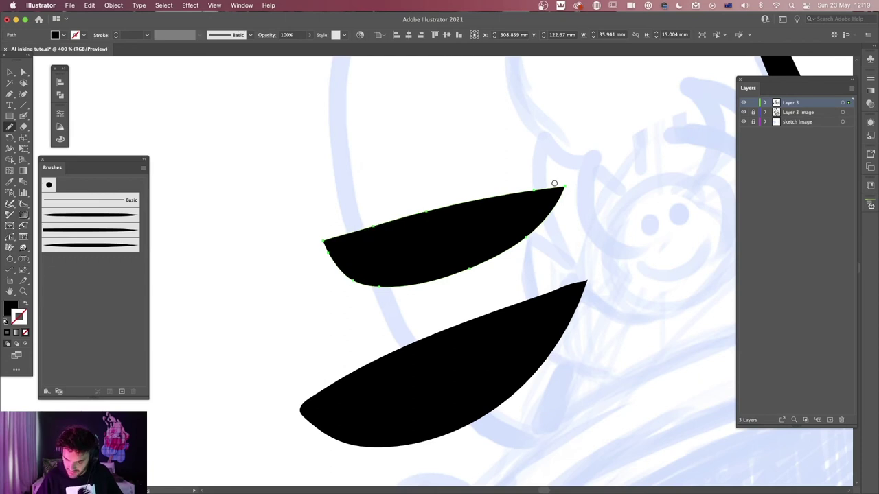
Delete both the upper and lower leaf shapes and zoom out
key("Delete")
key("a")
left_click(500, 358)
key("Delete")
key("super+minus")
key("super+minus")
key("super+minus")
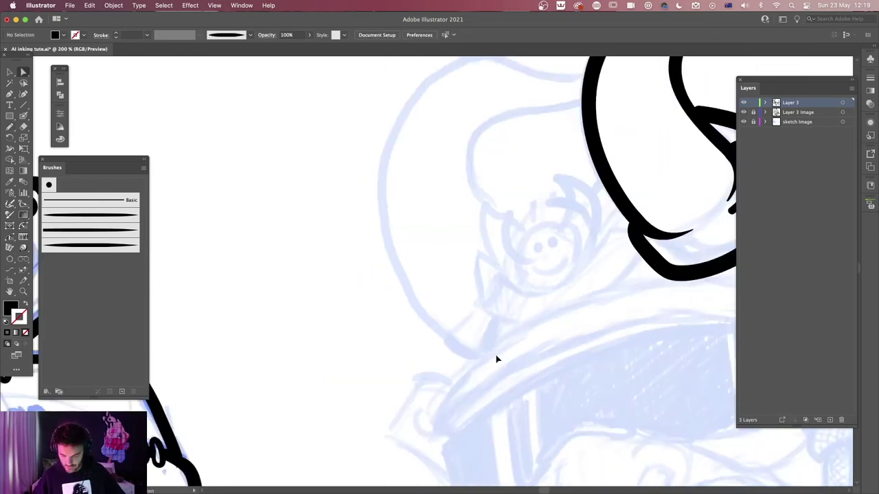
Box-select the two loose curves right of the horn, delete them, and recentre the horn and cuff
left_click_drag(532, 309, 346, 361)
left_click_drag(564, 301, 347, 312)
left_click_drag(493, 204, 561, 276)
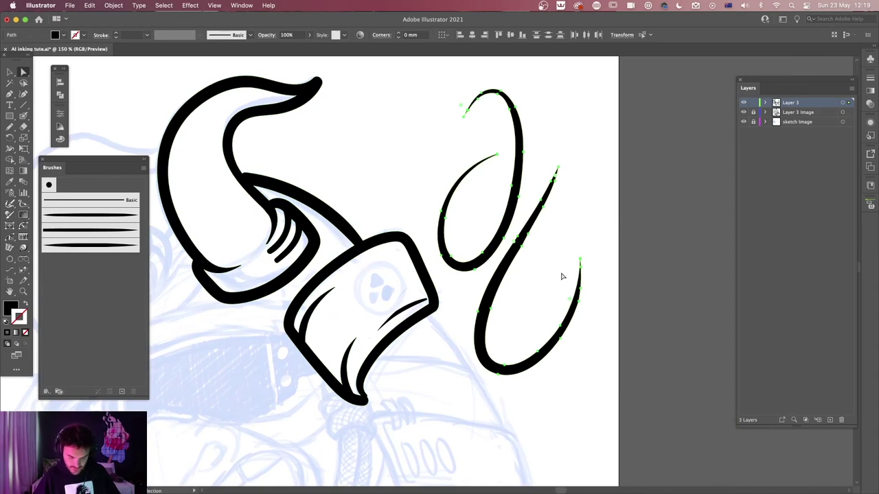
key("Delete")
left_click_drag(370, 344, 583, 357)
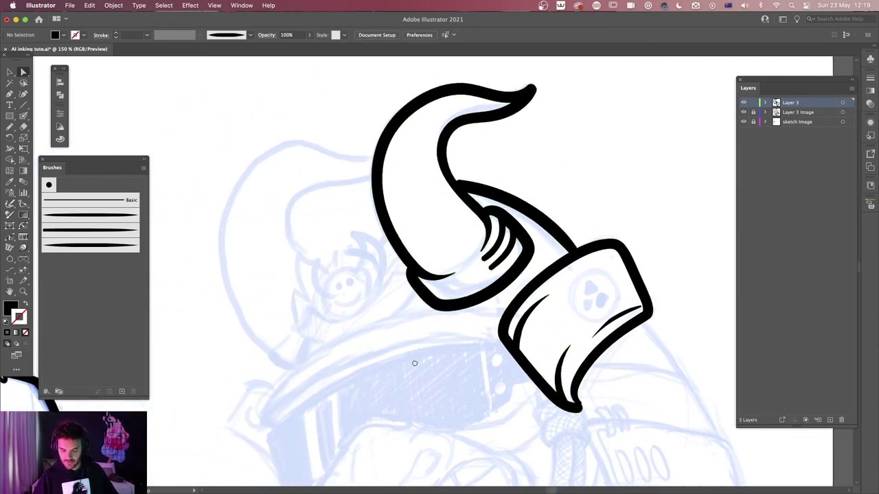
scroll(429, 359, "left", 5)
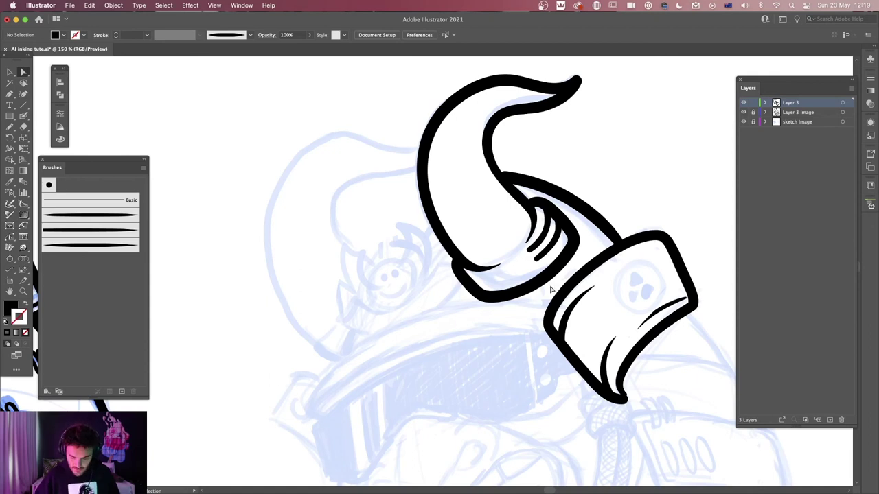
key("b")
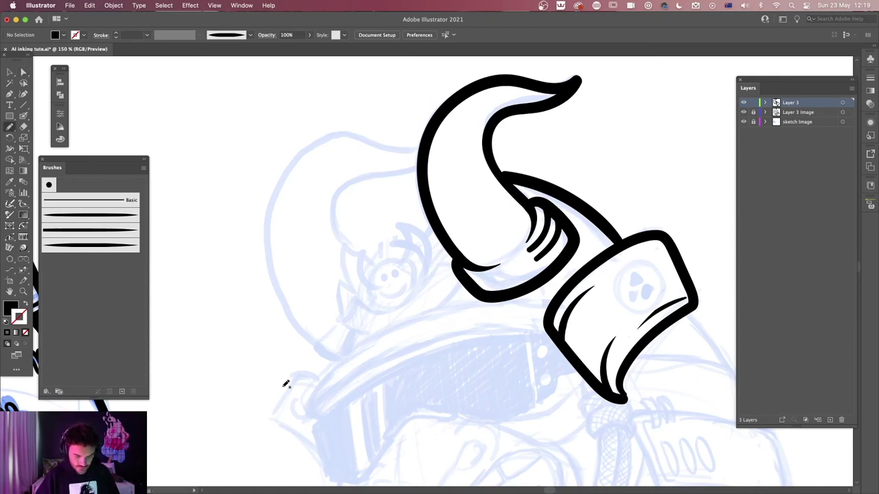
scroll(413, 255, "up", 4)
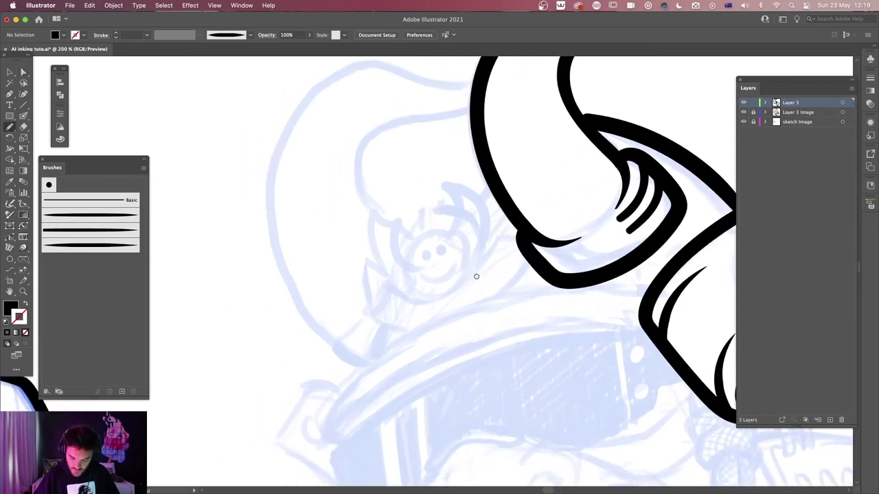
left_click_drag(472, 337, 473, 354)
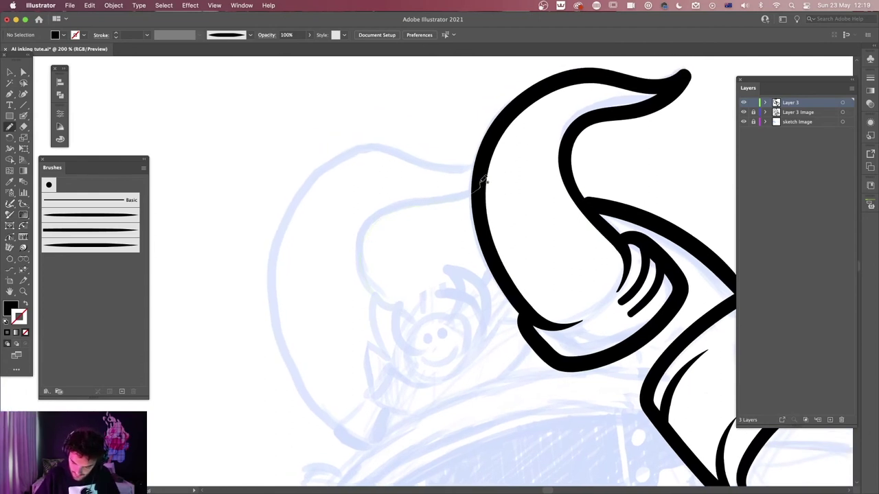
mouse_move(480, 181)
left_mouse_down()
mouse_move(408, 196)
mouse_move(349, 235)
mouse_move(357, 304)
mouse_move(394, 335)
mouse_move(419, 341)
left_mouse_up()
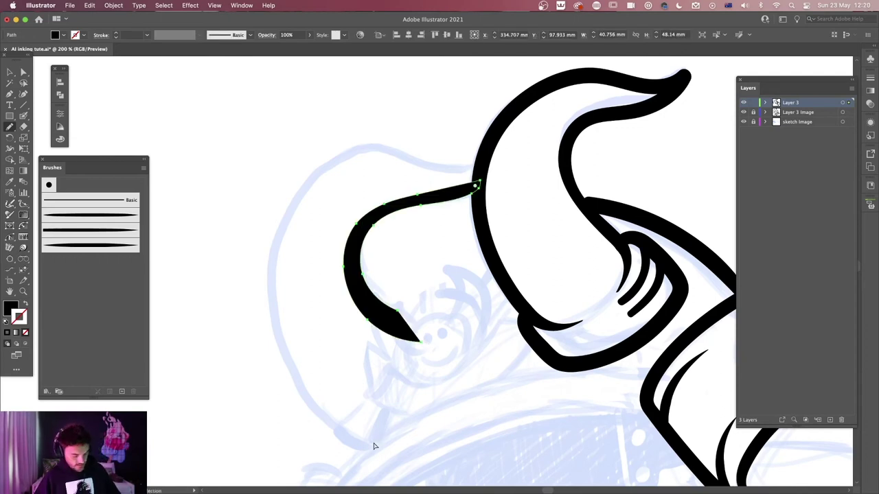
key("super+z")
mouse_move(364, 403)
left_mouse_down()
mouse_move(306, 208)
mouse_move(328, 157)
mouse_move(366, 119)
mouse_move(401, 112)
mouse_move(475, 129)
mouse_move(500, 125)
mouse_move(398, 101)
left_mouse_up()
left_click_drag(294, 259, 319, 356)
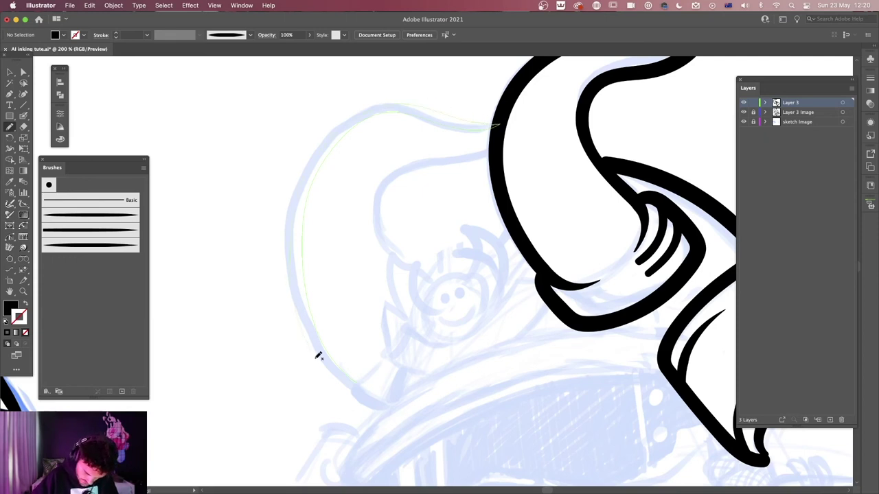
left_click_drag(382, 409, 383, 410)
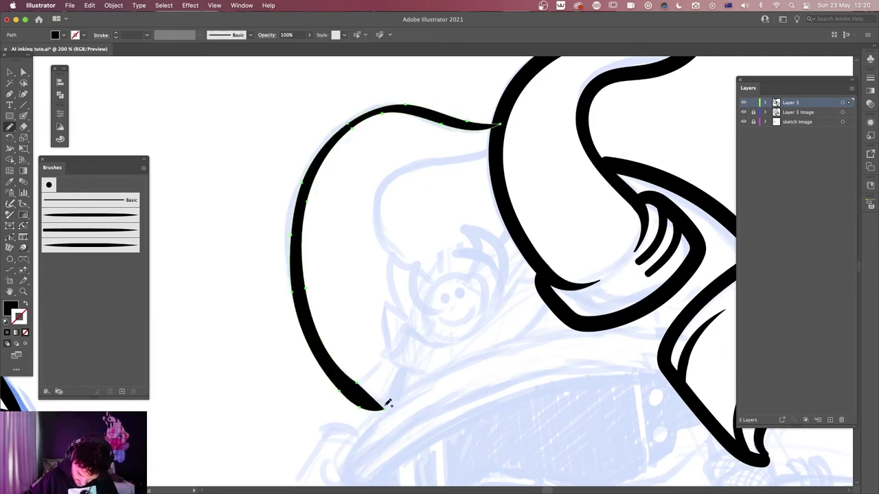
key("v")
left_click(389, 261)
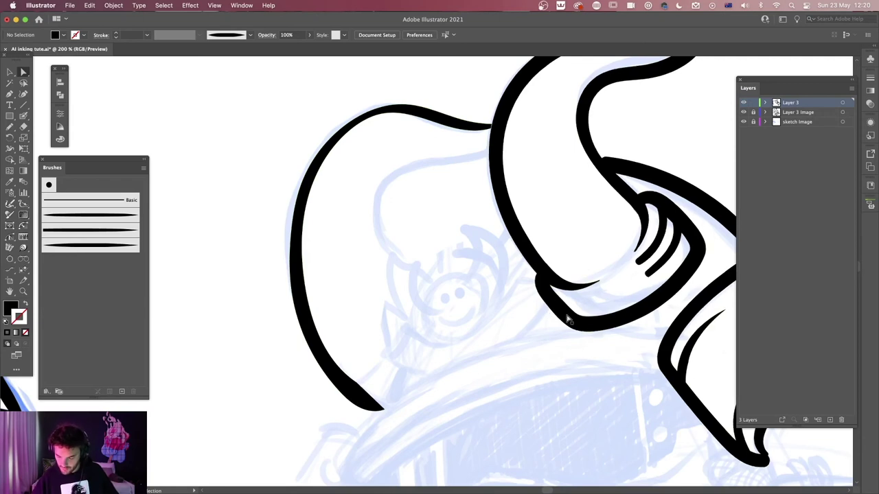
left_click(363, 389)
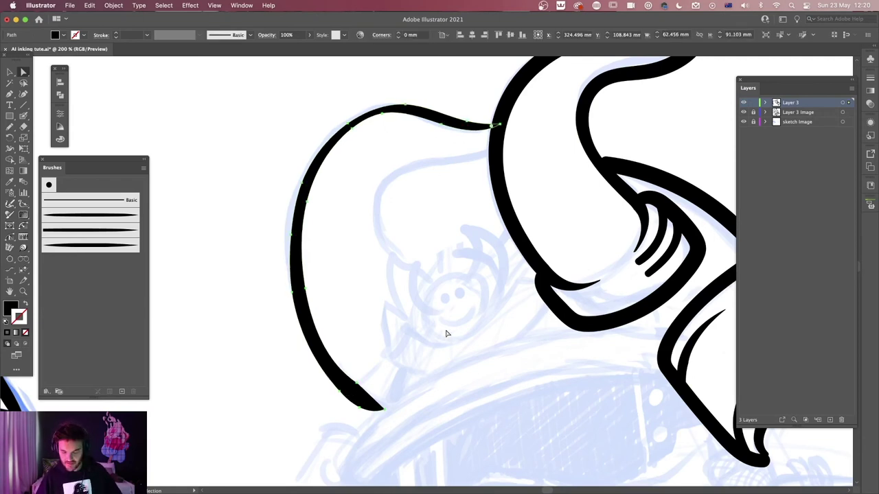
key("Delete")
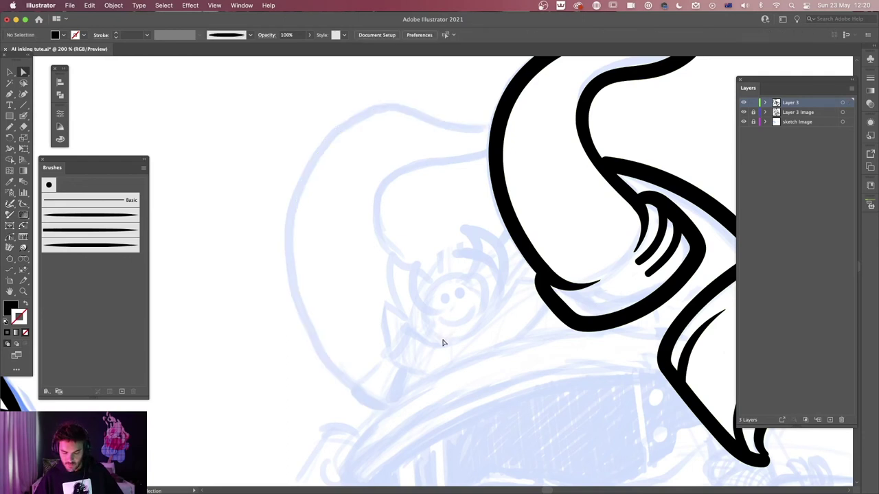
key("b")
scroll(429, 332, "right", 5)
scroll(429, 332, "down", 2)
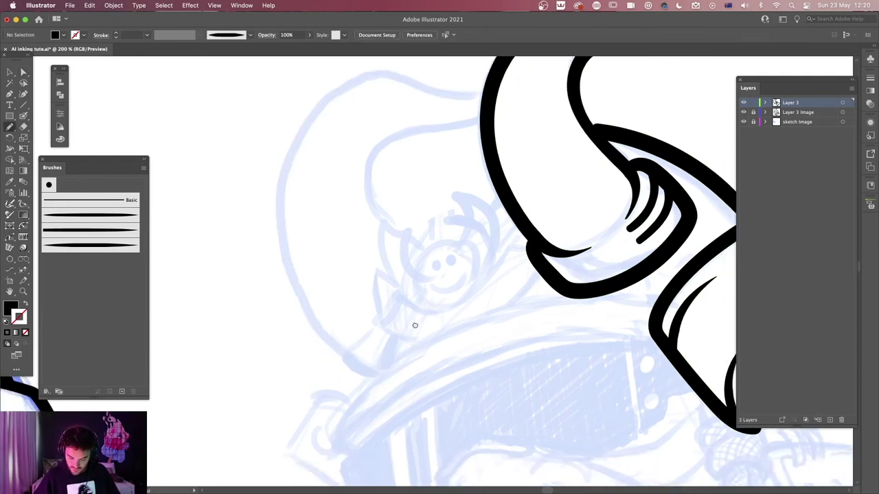
Paint tapered hatch strokes inside the cuff, along its right inner edge, and the horn's lower curve
scroll(539, 397, "right", 5)
scroll(539, 397, "down", 2)
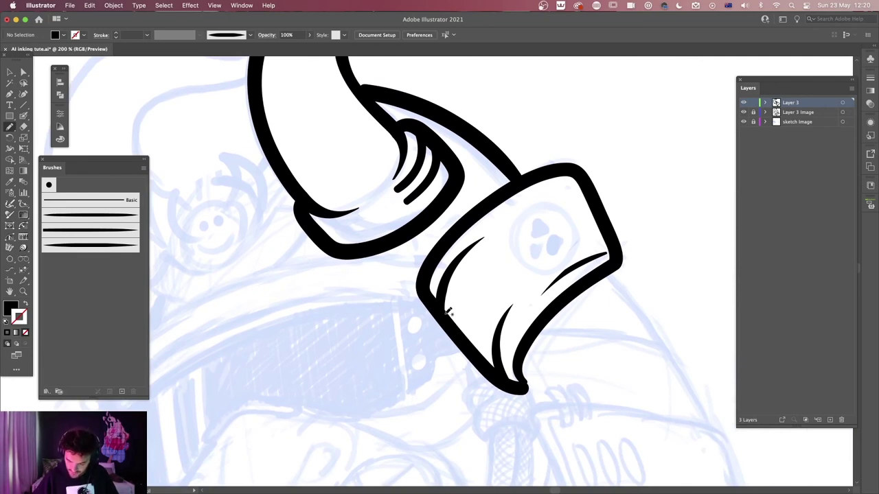
mouse_move(454, 324)
left_mouse_down()
mouse_move(470, 269)
mouse_move(469, 307)
mouse_move(521, 247)
mouse_move(486, 326)
left_mouse_up()
left_click_drag(495, 336, 487, 372)
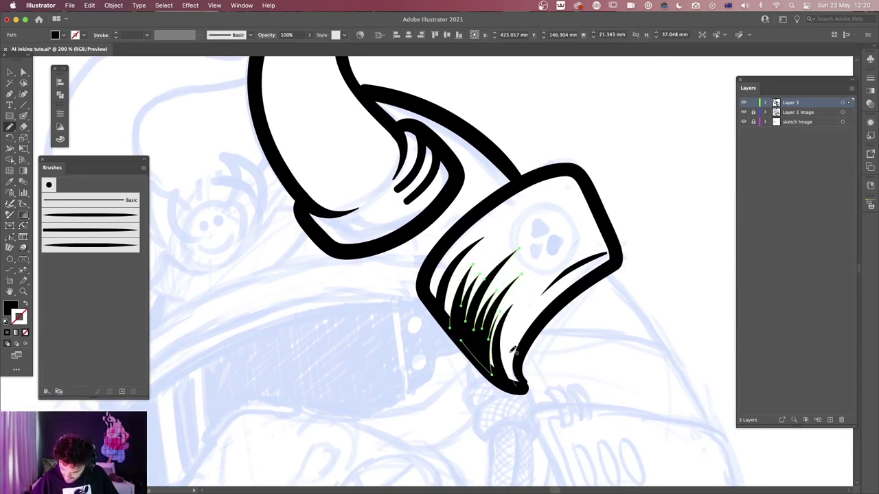
left_click_drag(538, 294, 502, 368)
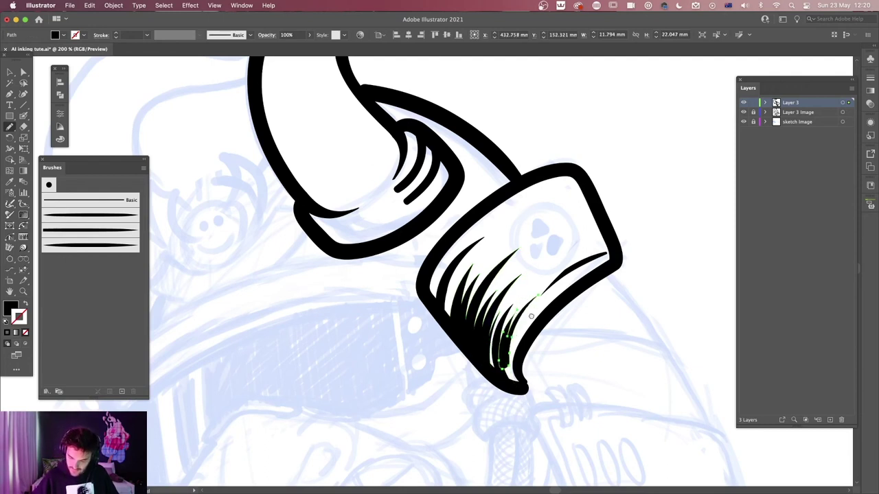
scroll(531, 316, "up", 5)
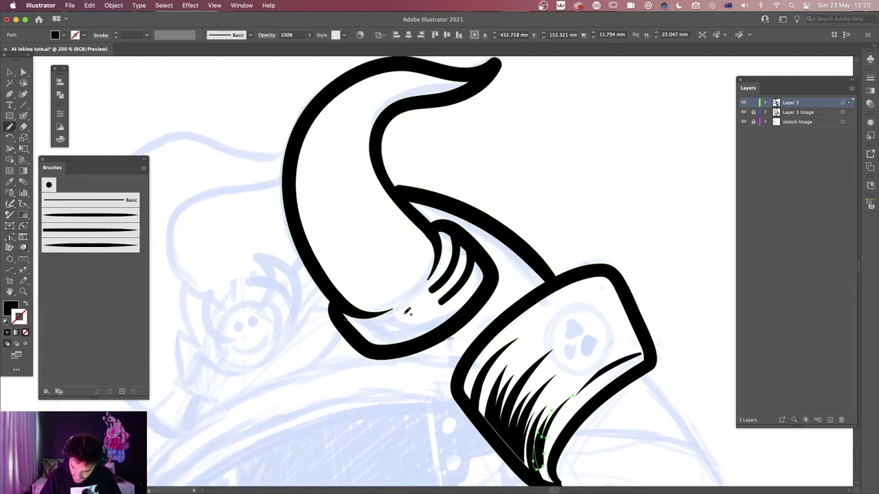
left_click_drag(392, 335, 348, 329)
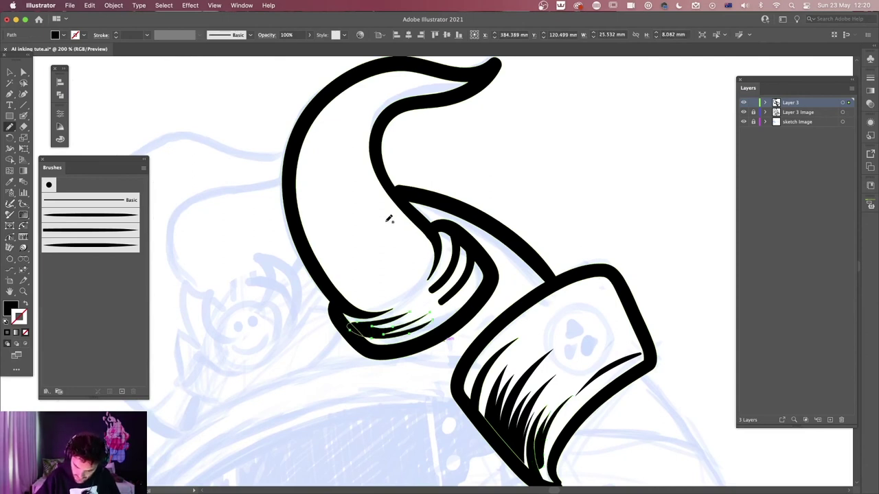
Paint two crossing tapered strokes forming an X on the horn, plus hatching near the cuff
left_click_drag(383, 253, 388, 227)
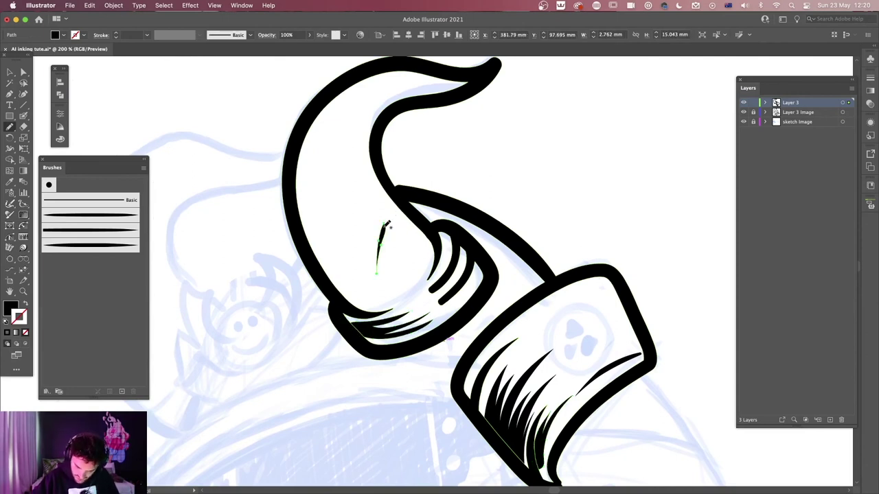
key("super+z")
left_click_drag(375, 275, 384, 243)
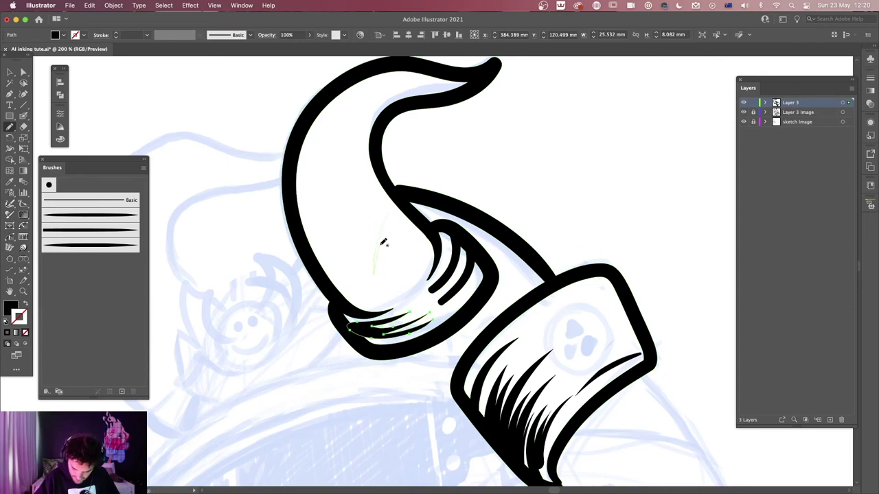
left_click_drag(396, 205, 395, 207)
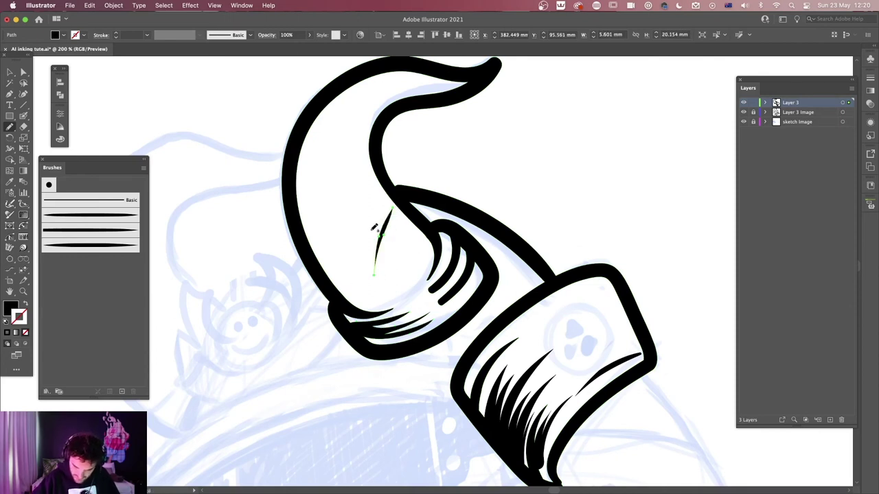
mouse_move(408, 255)
left_mouse_down()
mouse_move(372, 217)
mouse_move(357, 218)
left_mouse_up()
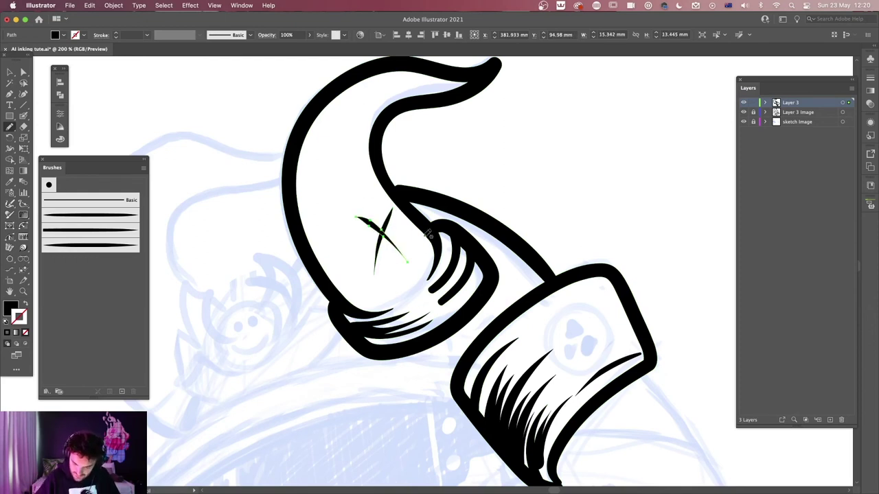
mouse_move(434, 251)
left_mouse_down()
mouse_move(432, 278)
mouse_move(430, 233)
left_mouse_up()
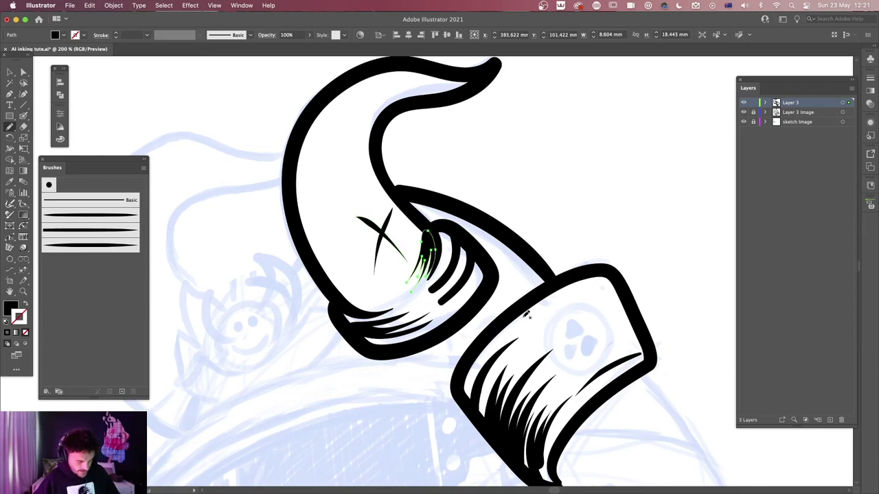
left_click(531, 200, "super")
key("super+minus")
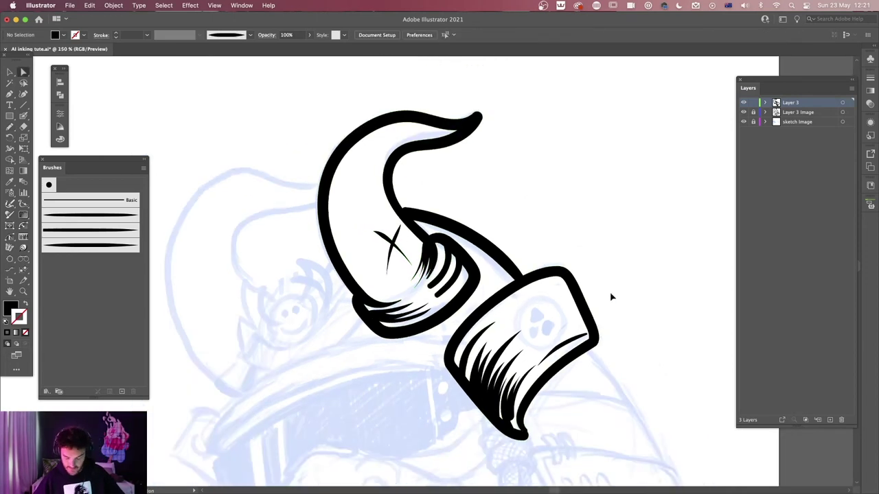
Add a tapered Paintbrush hatch stroke under the helmet's side guard and deselect it
key("super+minus")
key("super+minus")
key("super+plus")
key("super+plus")
key("super+plus")
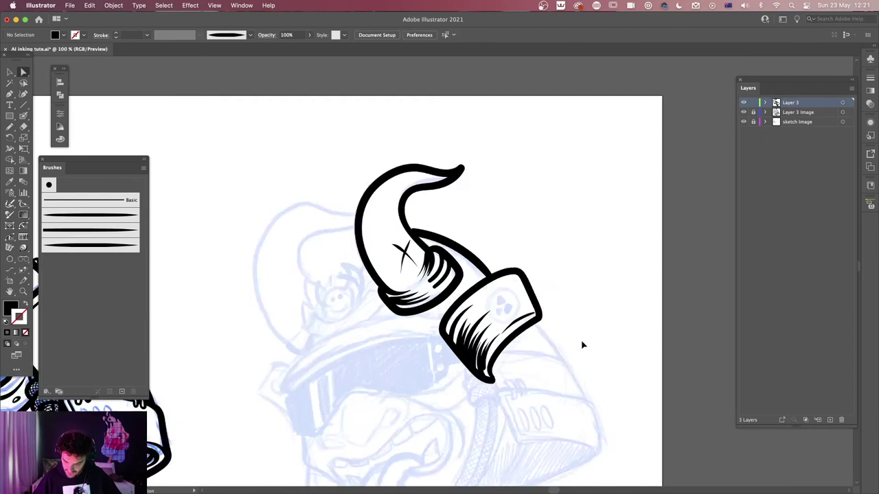
key("b")
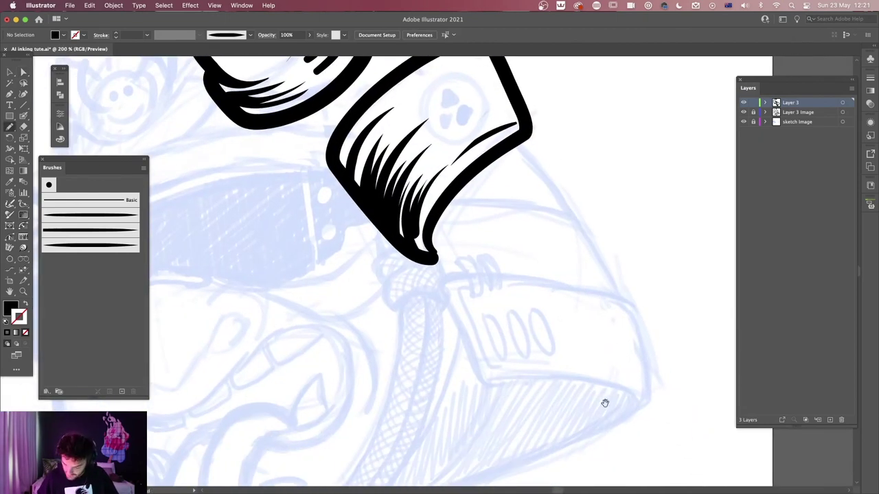
left_click_drag(605, 402, 569, 297)
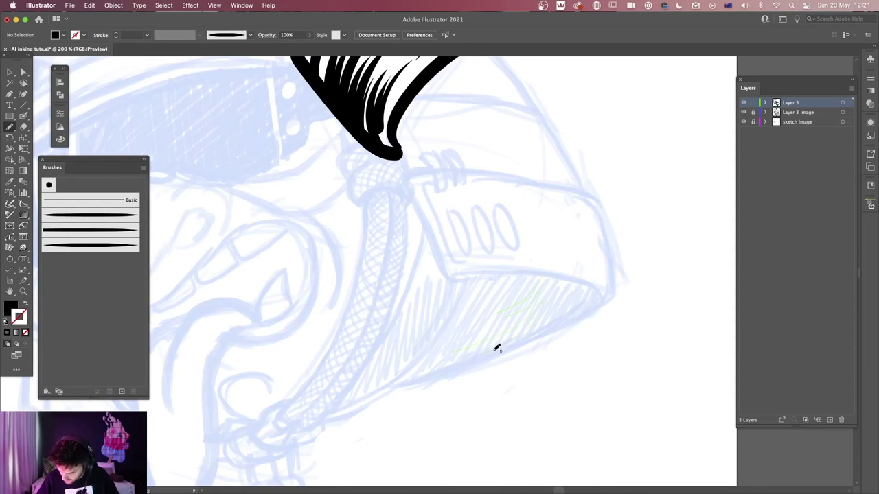
key("super+shift+a")
key("super+minus")
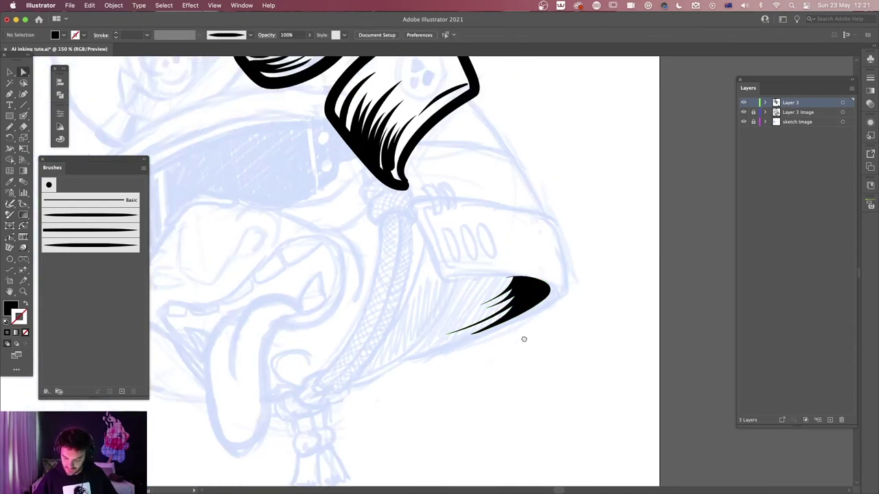
scroll(524, 339, "up", 4)
Switch to the Blob Brush and paint a short black blob mark below the cuff
left_click(23, 115)
left_click_drag(576, 395, 533, 316)
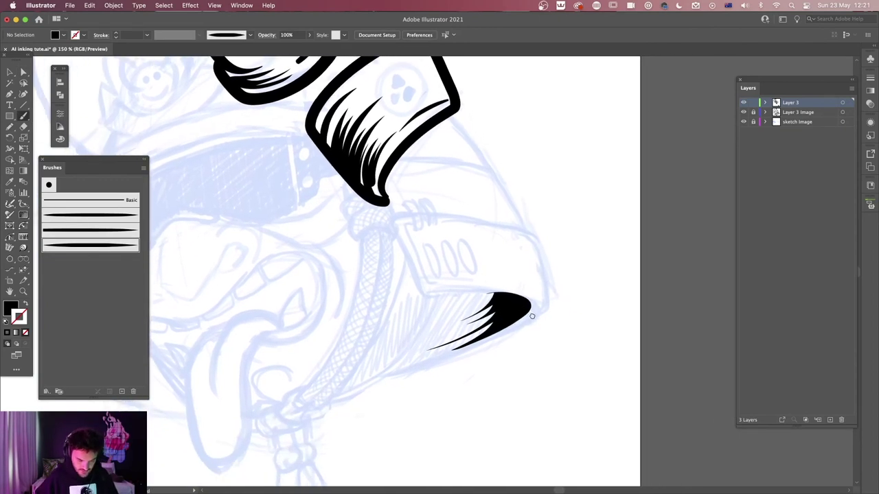
left_click_drag(24, 116, 47, 128)
mouse_move(365, 385)
left_mouse_down()
mouse_move(470, 349)
mouse_move(528, 321)
mouse_move(541, 302)
mouse_move(529, 290)
mouse_move(543, 261)
mouse_move(498, 226)
mouse_move(392, 214)
mouse_move(419, 300)
mouse_move(505, 291)
mouse_move(530, 299)
mouse_move(565, 362)
left_mouse_up()
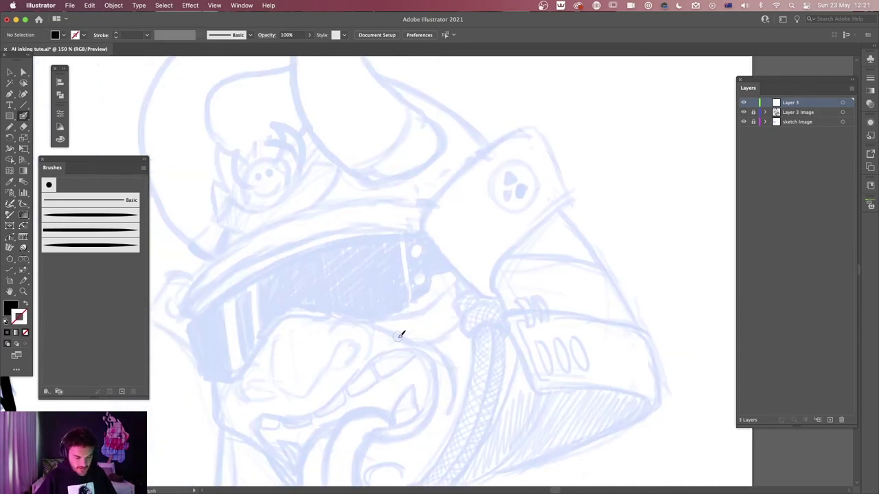
With the Pen tool, zoom to 200% on the horn sketch and set no fill, black stroke
left_click(10, 94)
mouse_move(430, 298)
left_mouse_down()
mouse_move(476, 431)
mouse_move(447, 419)
left_mouse_up()
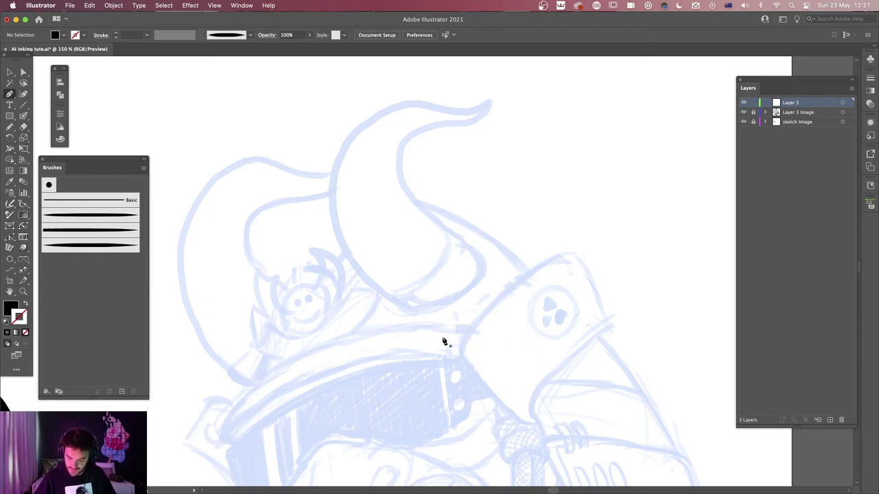
key("super+equal")
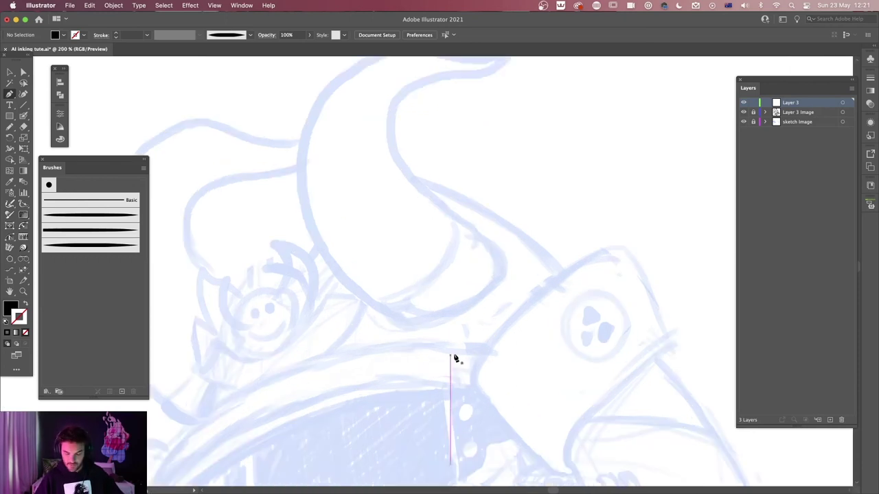
left_click_drag(487, 261, 486, 294)
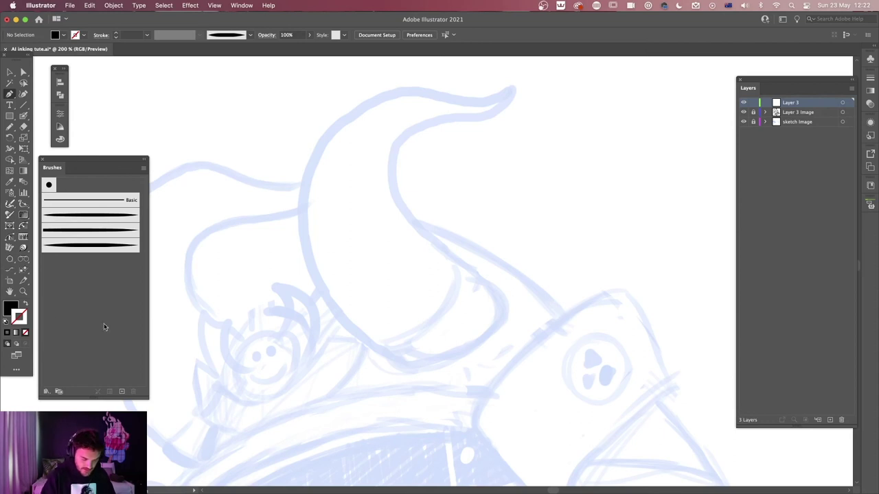
left_click(25, 305)
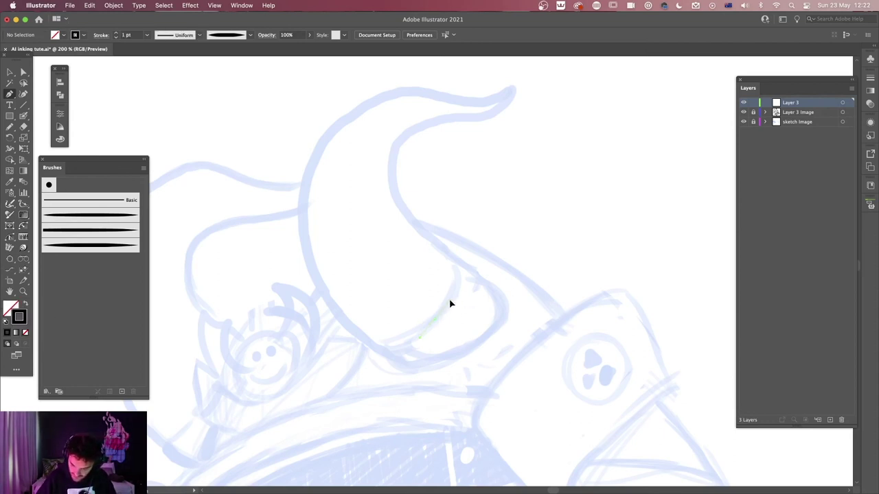
Pen-trace the horn from its lower inner edge up to the tip and back around its base
left_click_drag(449, 304, 454, 271)
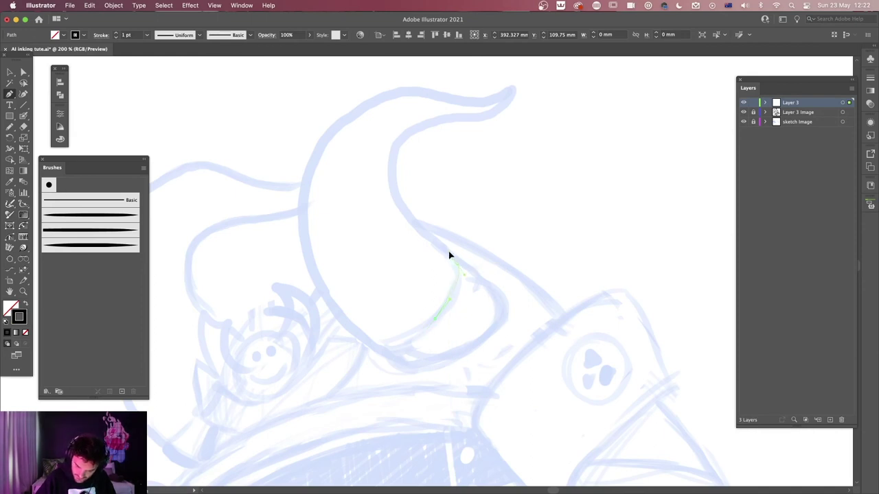
left_click(452, 261)
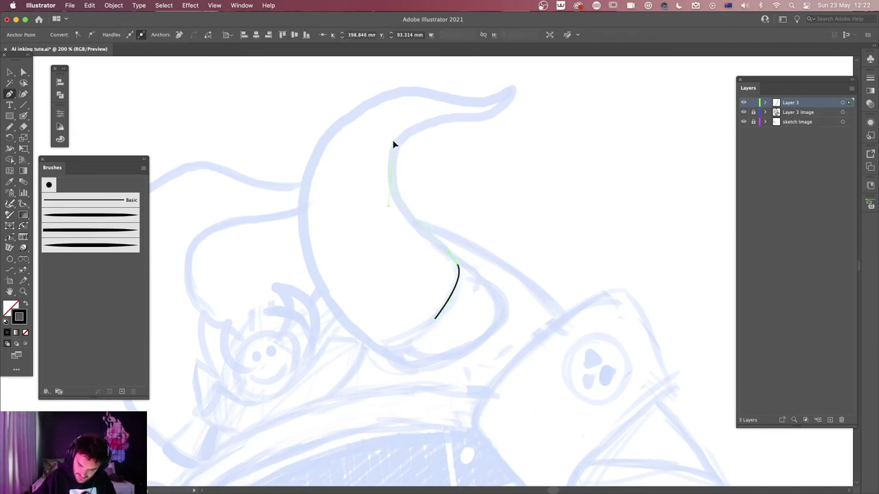
left_click_drag(396, 141, 397, 137)
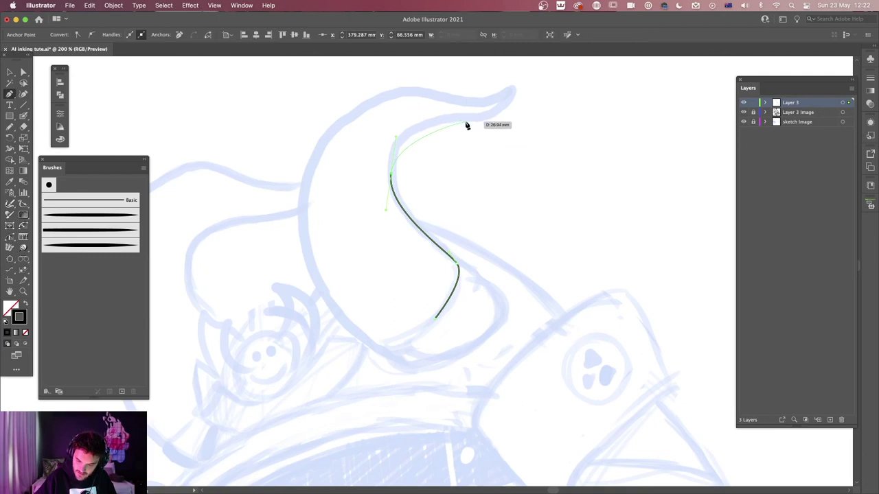
left_click_drag(483, 119, 537, 123)
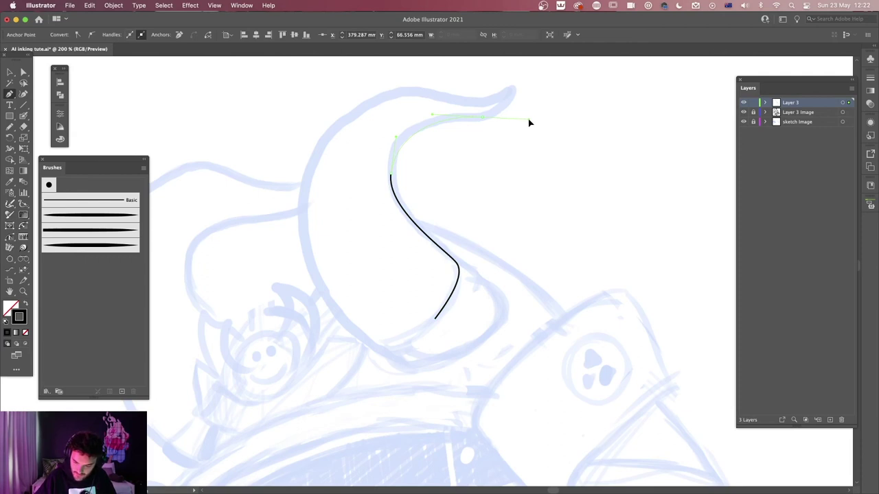
left_click_drag(529, 124, 530, 121)
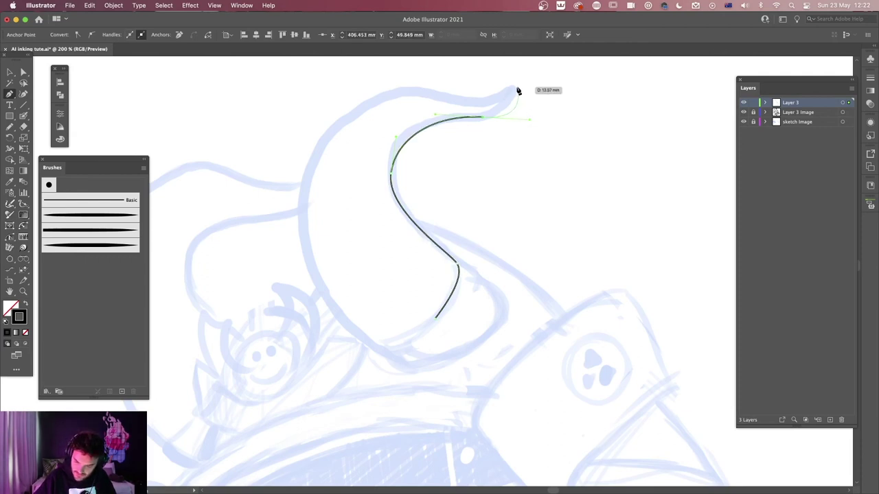
left_click(518, 86)
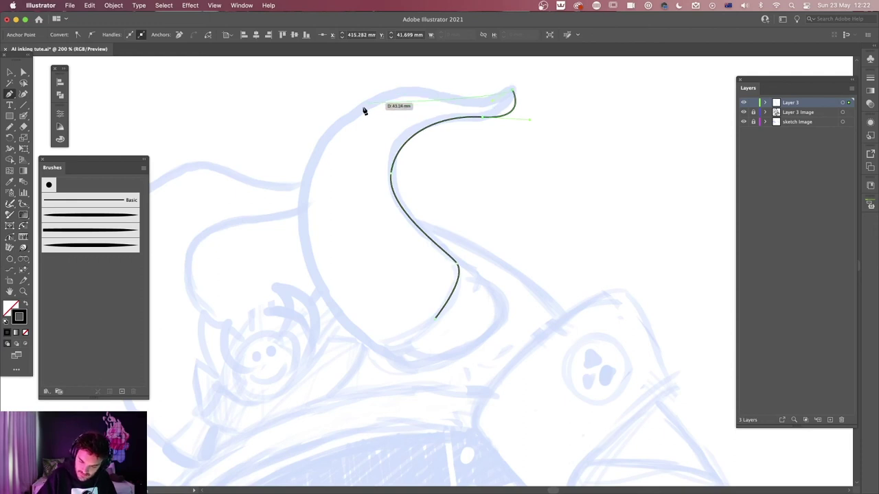
left_click_drag(365, 105, 323, 146)
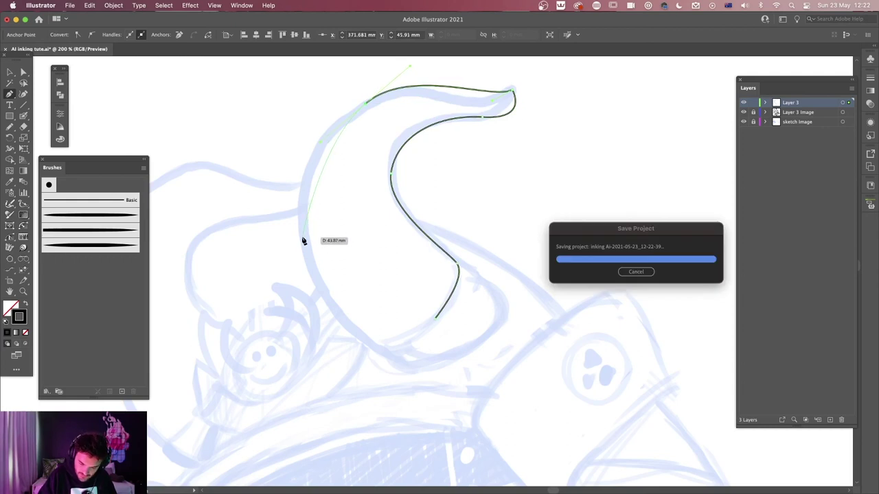
left_click_drag(320, 294, 322, 295)
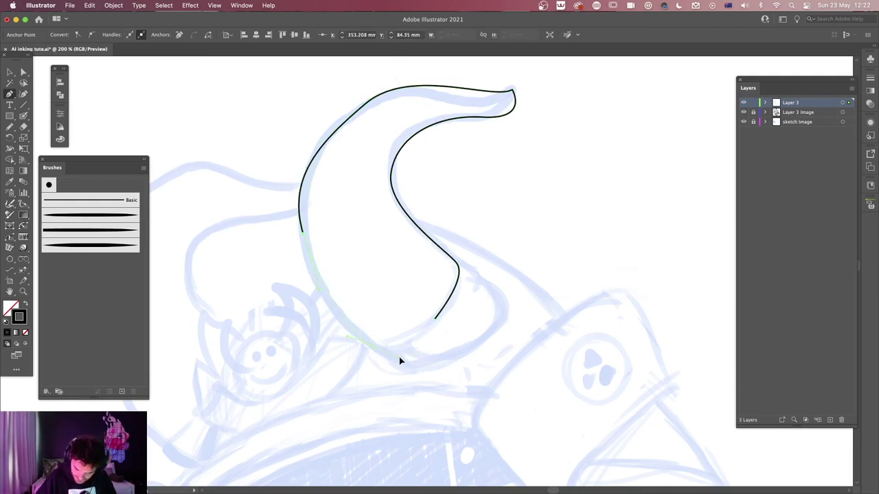
left_click_drag(373, 345, 423, 347)
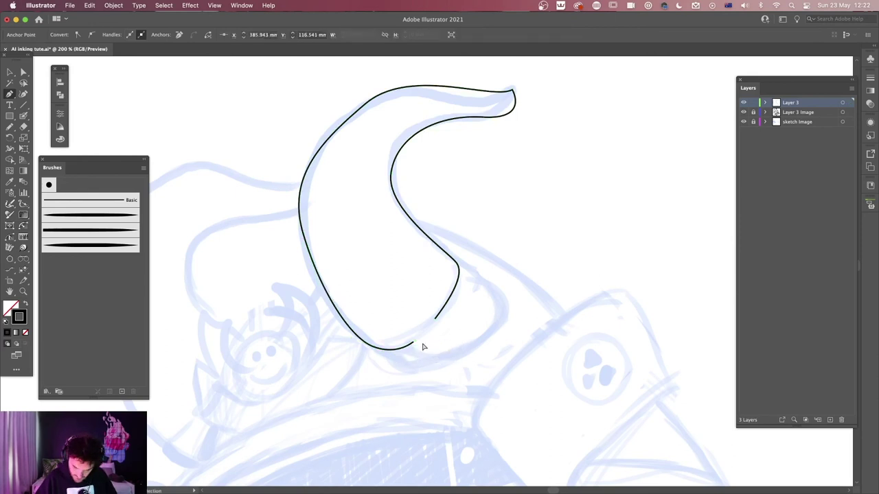
left_click(423, 347, "super")
Move the path's end point onto the horn tip and join the open ends
key("v")
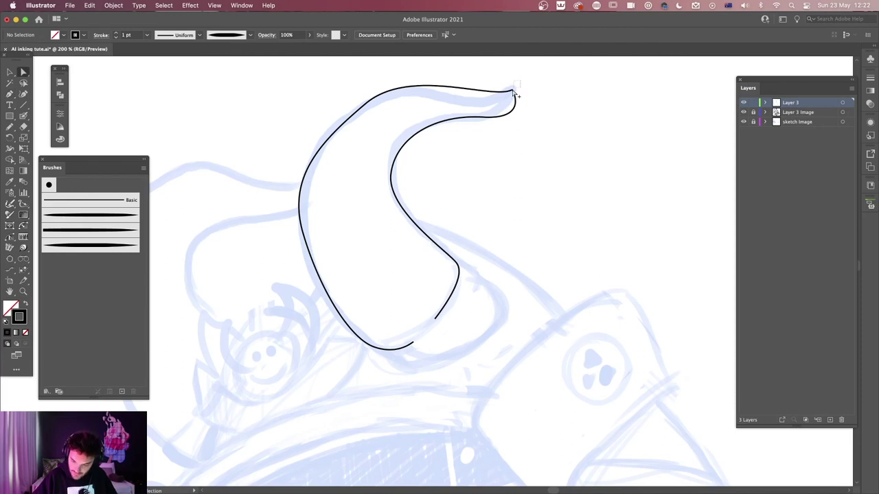
left_click(514, 94)
left_click(513, 92)
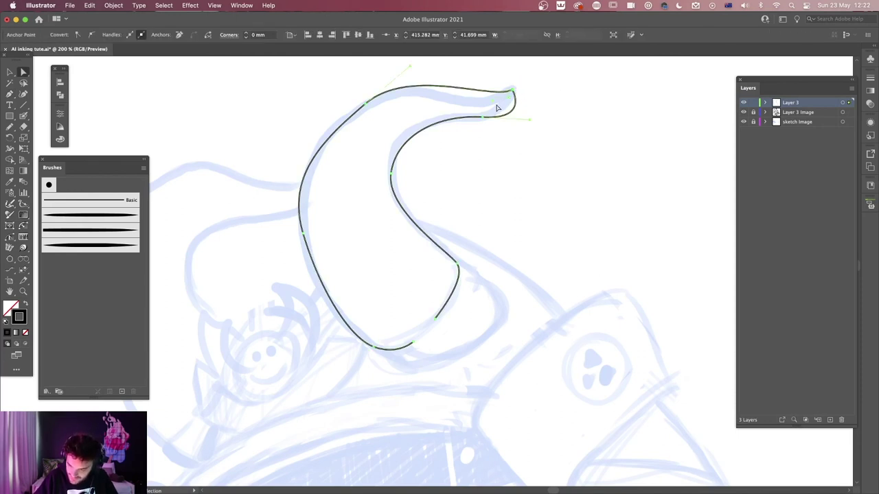
mouse_move(513, 92)
left_mouse_down()
mouse_move(516, 100)
mouse_move(514, 90)
left_mouse_up()
key("super+j")
key("super+equal")
key("super+equal")
key("super+equal")
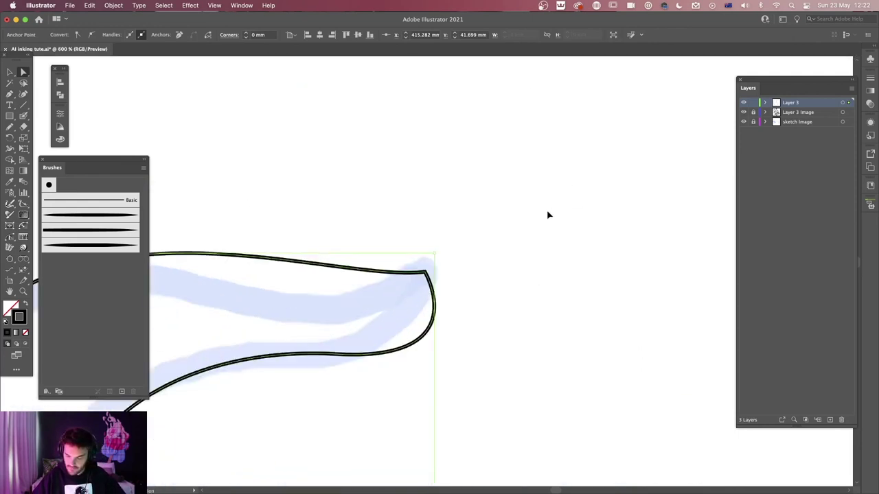
key("super+equal")
key("super+equal")
key("super+equal")
Reshape the tip corner with the Anchor Point tool into a narrow, sharp point
left_click(429, 274)
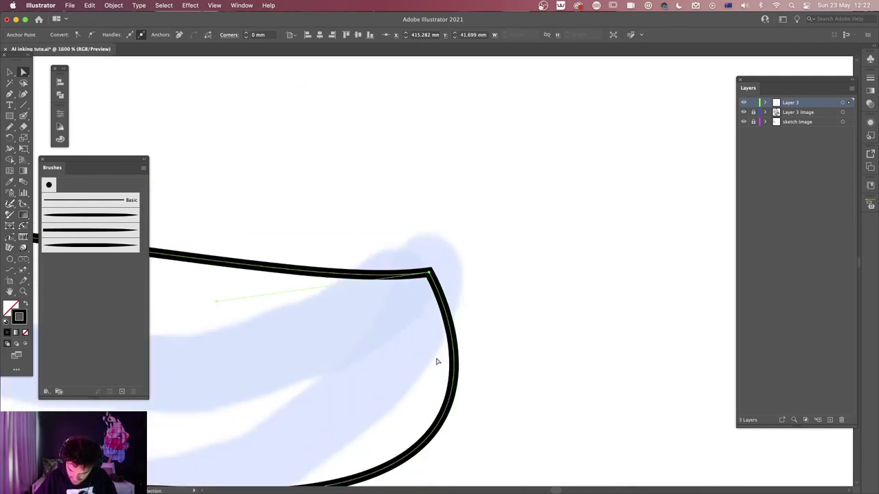
key("shift+c")
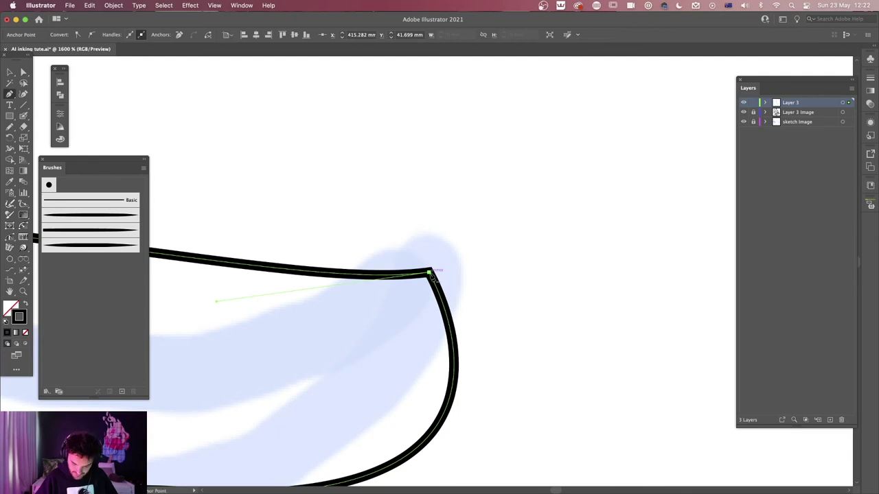
left_click_drag(430, 274, 311, 267)
key("super+minus")
key("super+minus")
key("super+minus")
key("super+minus")
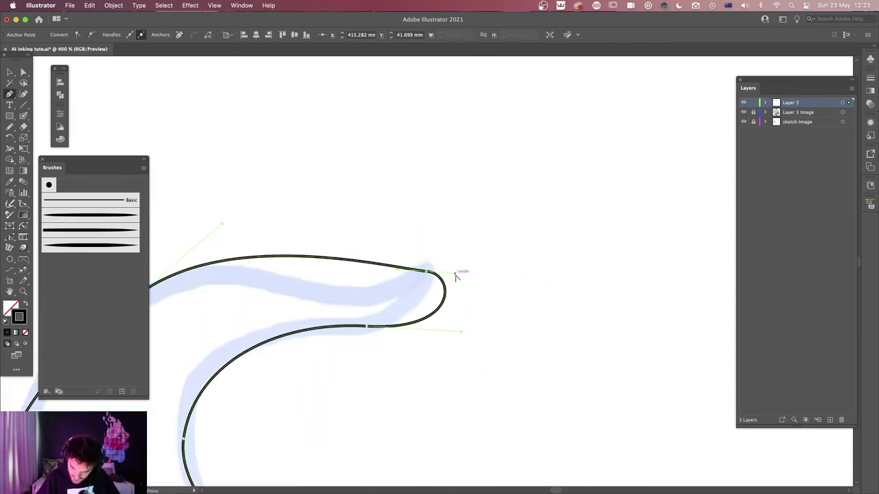
key("super+minus")
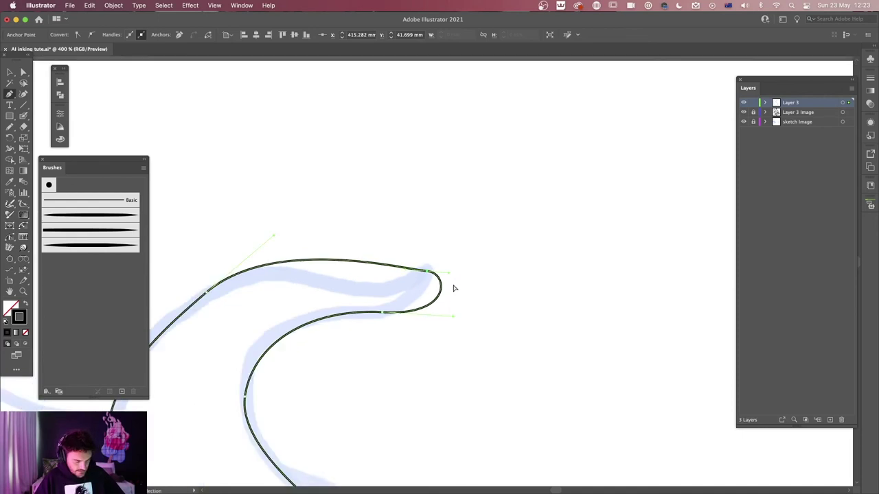
left_click_drag(439, 283, 414, 300)
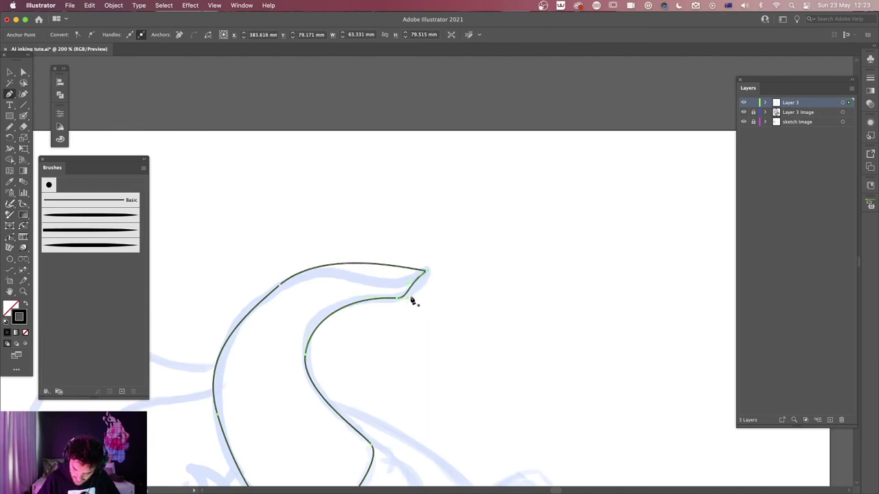
scroll(451, 308, "down", 5)
scroll(451, 309, "left", 2)
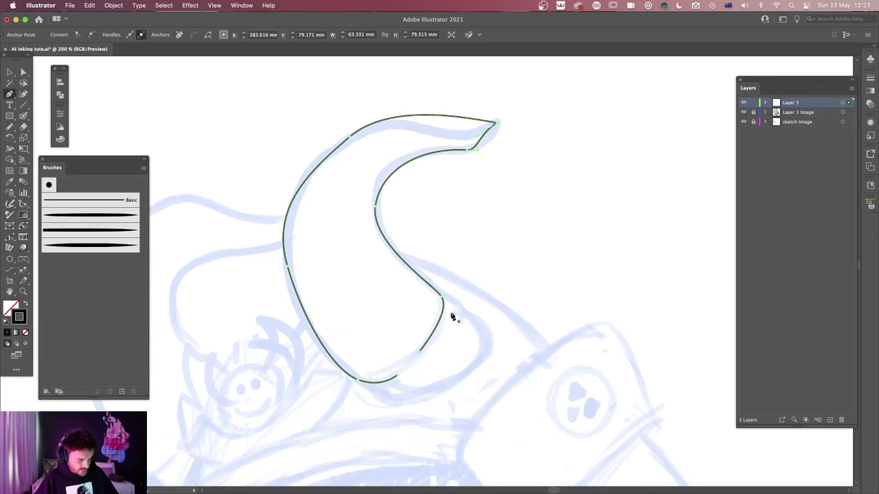
key("a")
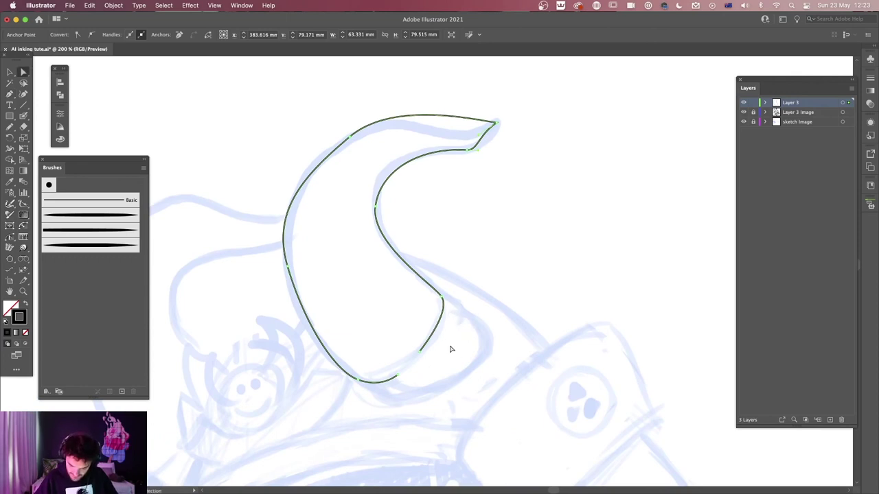
left_click(460, 318)
left_click(443, 306)
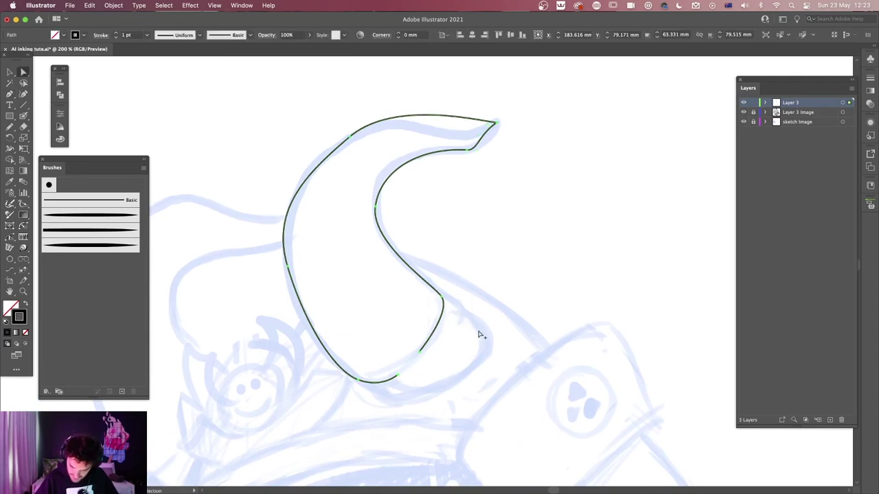
Thicken the horn outline to about 10 pt and taper its lower end to a sharp point with the Width tool
left_click(116, 33)
left_click(117, 33)
left_click(117, 33)
left_click(117, 33)
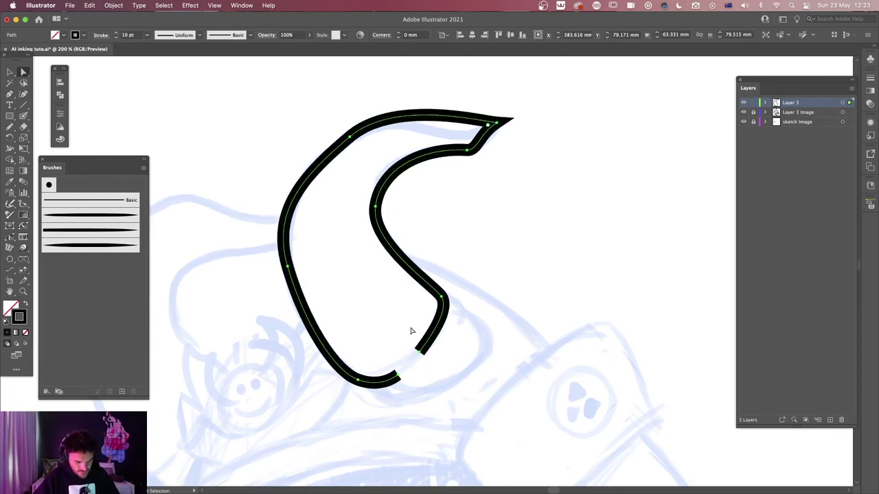
left_click(10, 149)
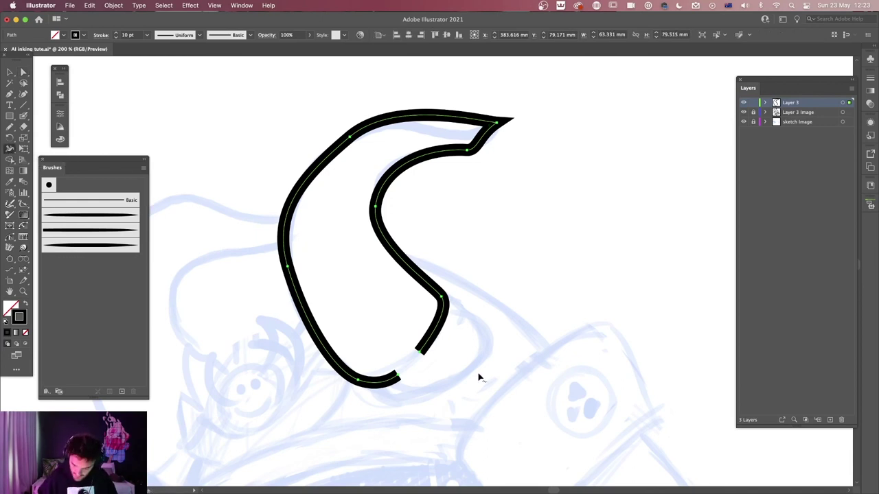
left_click_drag(425, 357, 425, 357)
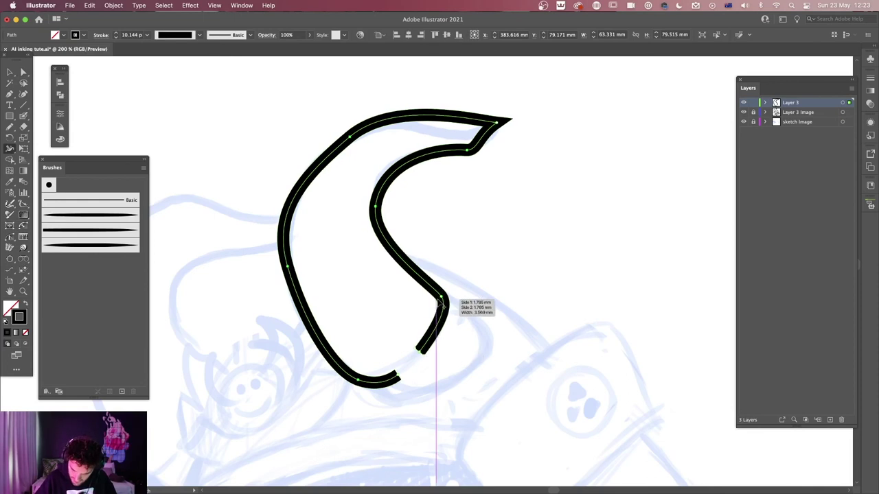
left_click_drag(442, 300, 443, 300)
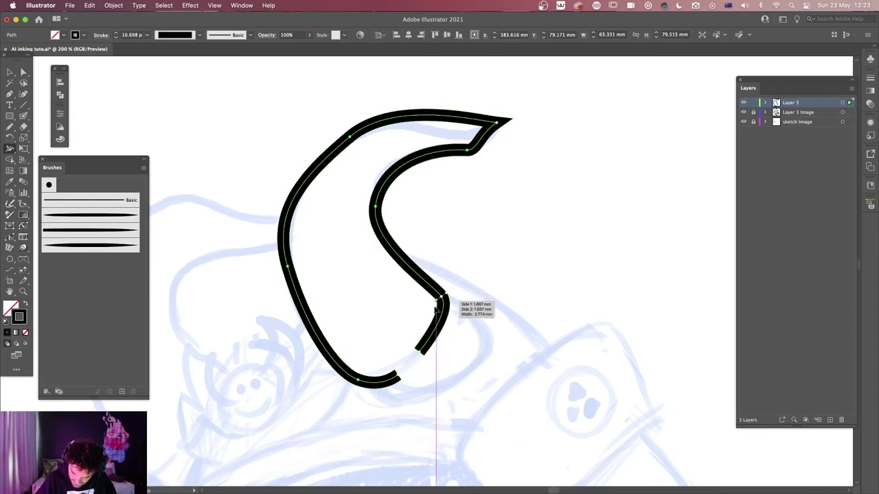
mouse_move(425, 358)
left_mouse_down()
mouse_move(401, 367)
mouse_move(402, 383)
mouse_move(357, 389)
mouse_move(398, 377)
left_mouse_up()
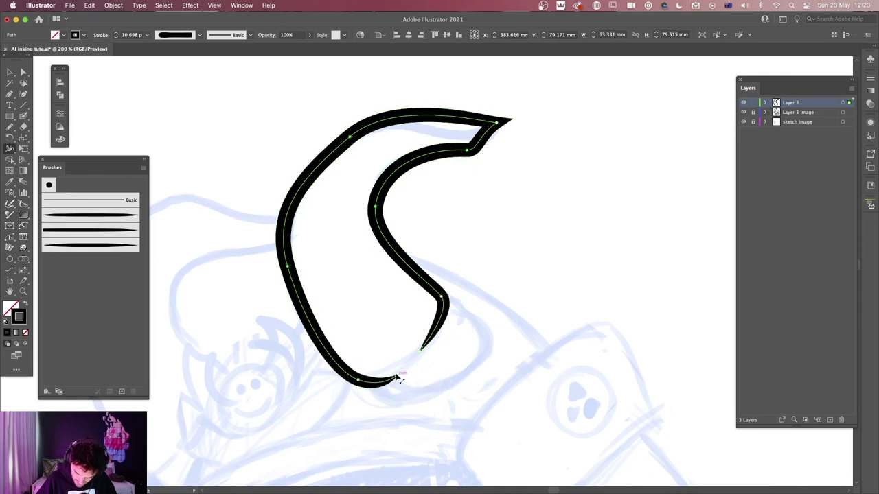
key("v")
left_click(483, 344)
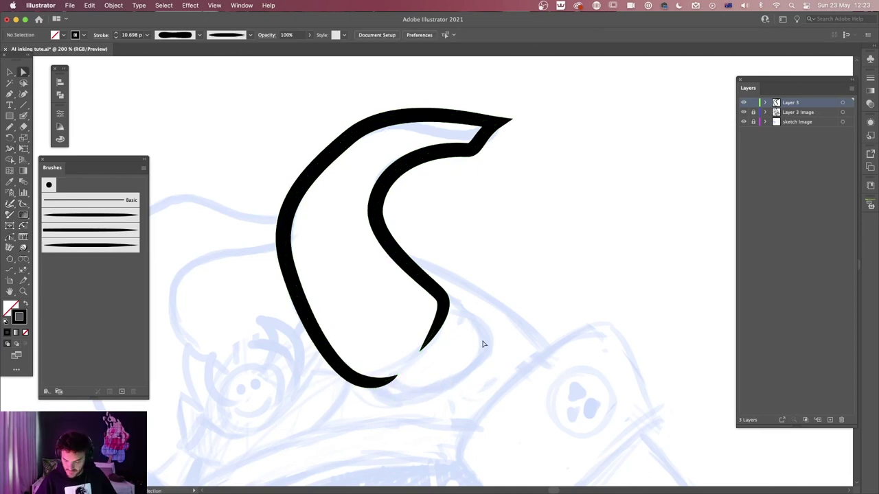
Reshape the inner curve near the horn tip by dragging its anchors with Direct Selection
left_click(471, 153)
left_click_drag(470, 154, 473, 154)
key("a")
left_click(473, 154)
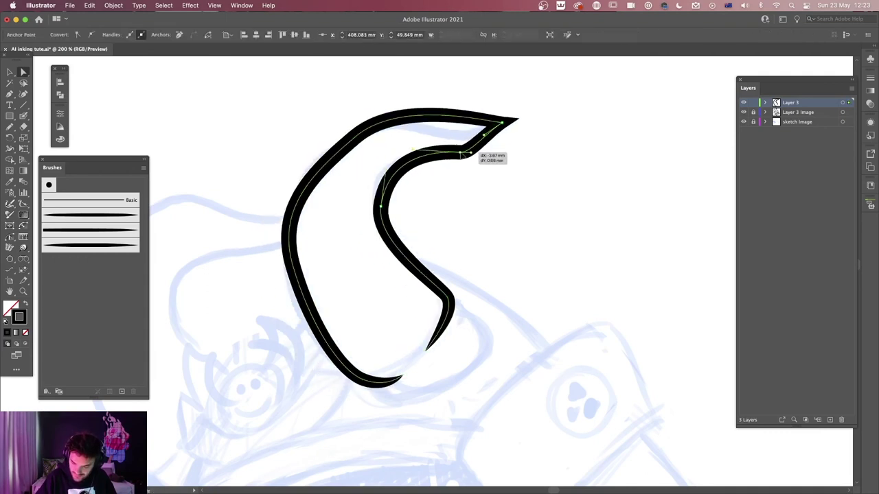
left_click(472, 155)
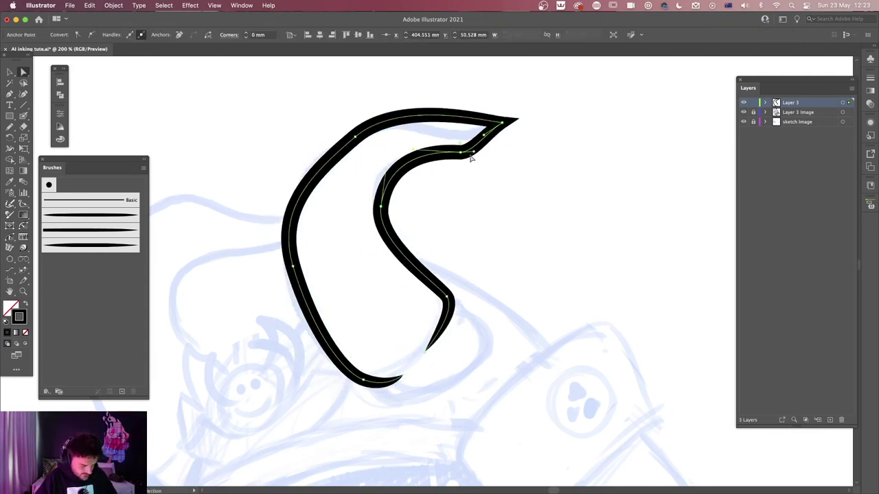
mouse_move(463, 158)
left_mouse_down()
mouse_move(487, 153)
mouse_move(473, 154)
left_mouse_up()
left_click(459, 190)
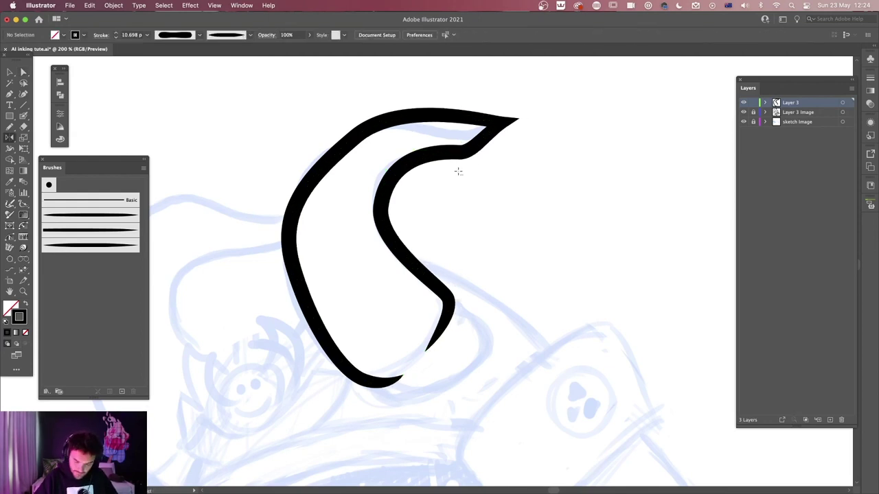
Delete the stroked horn path and set the Pen tool to draw with a solid black fill
key("v")
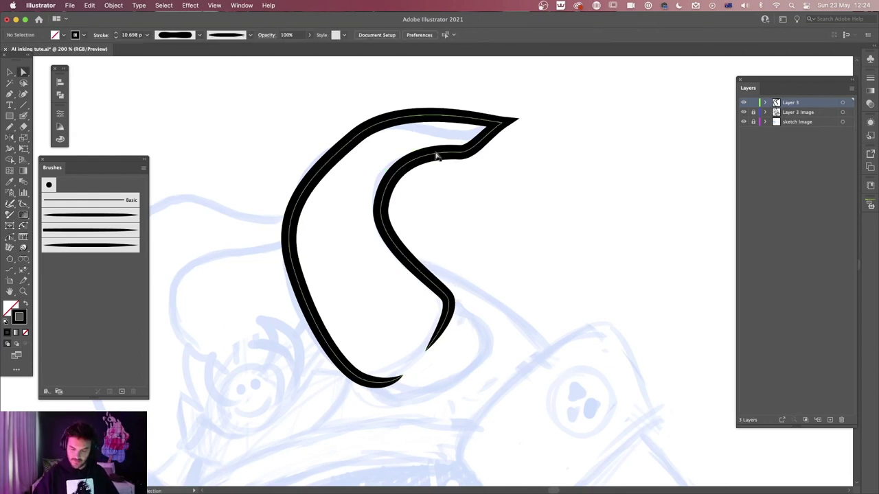
left_click_drag(418, 88, 518, 248)
key("Delete")
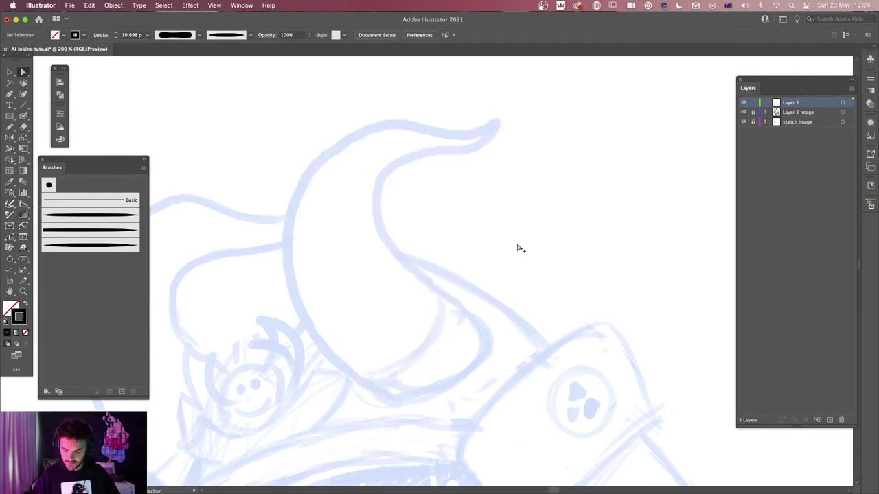
left_click_drag(449, 277, 499, 249)
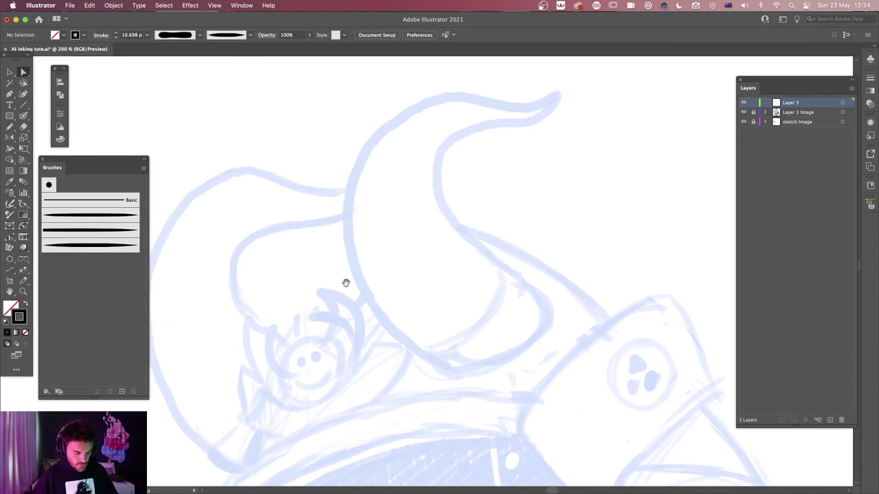
key("p")
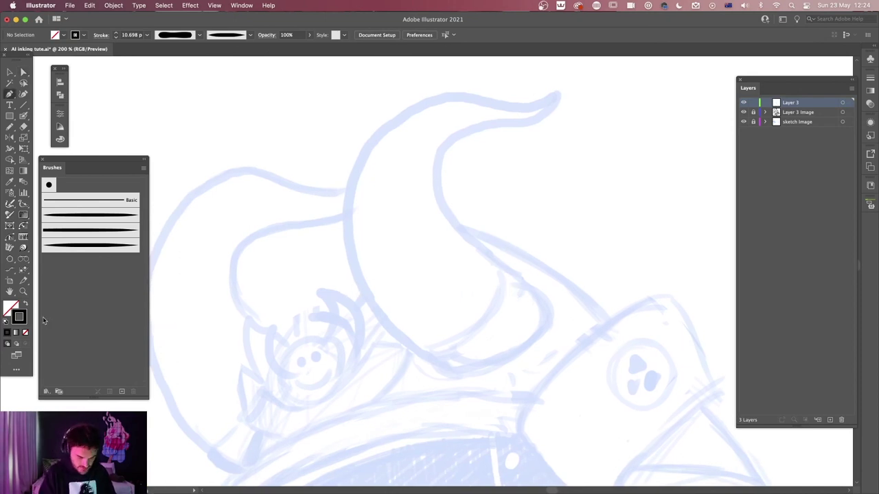
left_click(26, 305)
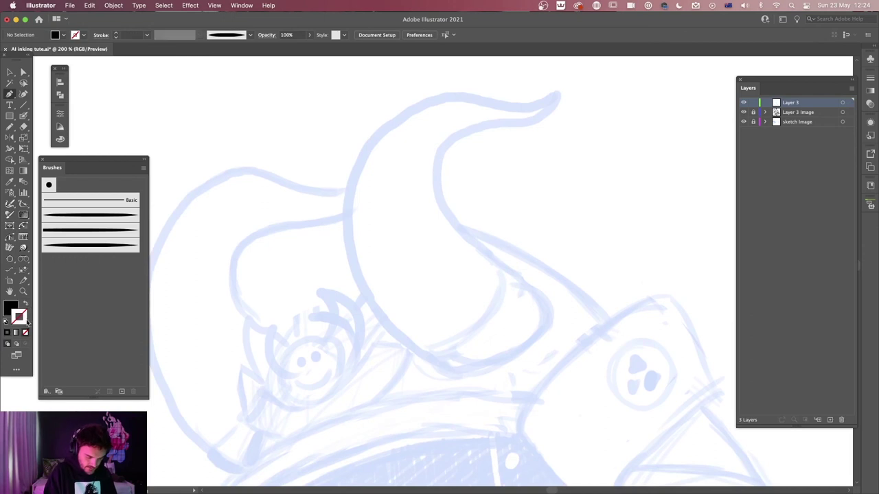
Draw the inner horn as a closed, tapered black S-shape running up to the tip
left_click(485, 318)
left_click_drag(497, 272, 487, 258)
left_click_drag(439, 208, 441, 150)
mouse_move(501, 123)
left_mouse_down()
mouse_move(543, 115)
mouse_move(557, 94)
mouse_move(556, 112)
left_mouse_up()
mouse_move(527, 128)
left_mouse_down()
mouse_move(526, 117)
mouse_move(520, 131)
mouse_move(529, 128)
mouse_move(500, 136)
left_mouse_up()
mouse_move(451, 184)
left_mouse_down()
mouse_move(455, 157)
mouse_move(464, 217)
mouse_move(517, 261)
left_mouse_up()
left_click_drag(518, 277, 480, 326)
left_click(468, 335)
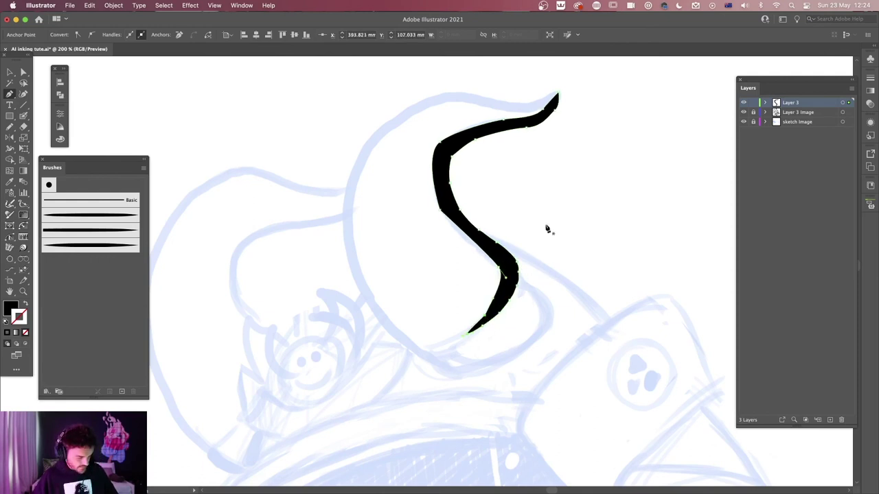
key("v")
left_click(493, 351)
Draw the outer horn arc as a closed black shape from the top tip down the left side
key("p")
left_click_drag(552, 112, 512, 112)
left_click_drag(357, 254, 376, 300)
left_click_drag(430, 357, 371, 134)
left_click_drag(559, 96, 549, 120)
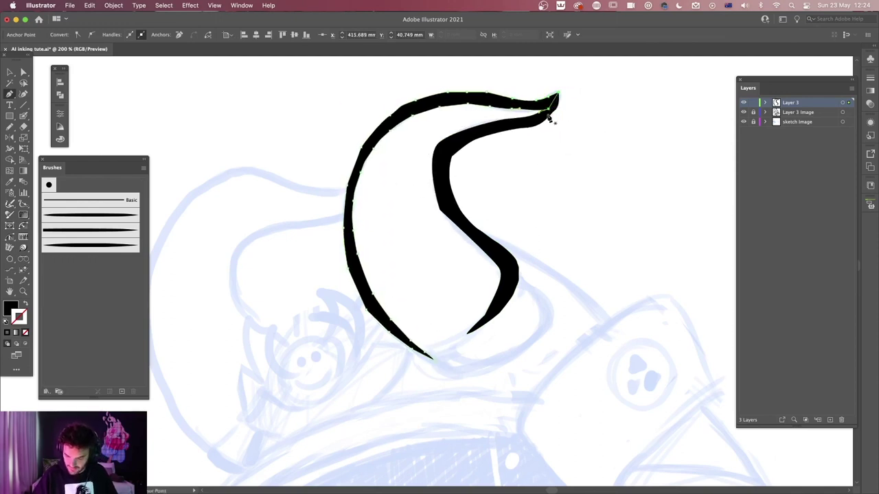
key("v")
left_click(552, 227)
scroll(535, 256, "down", 2)
Add spike points to the inner S-shape's lower end so it forks into two prongs
key("p")
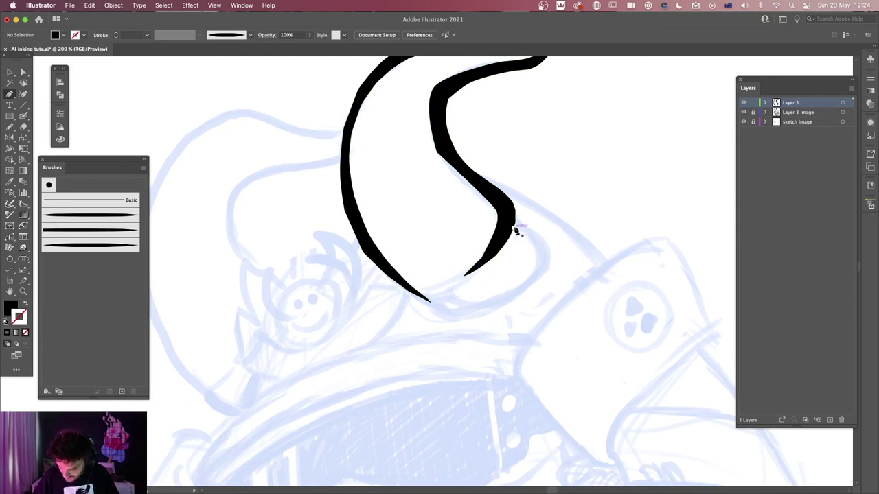
left_click(514, 235)
left_click(503, 271)
left_click(506, 211)
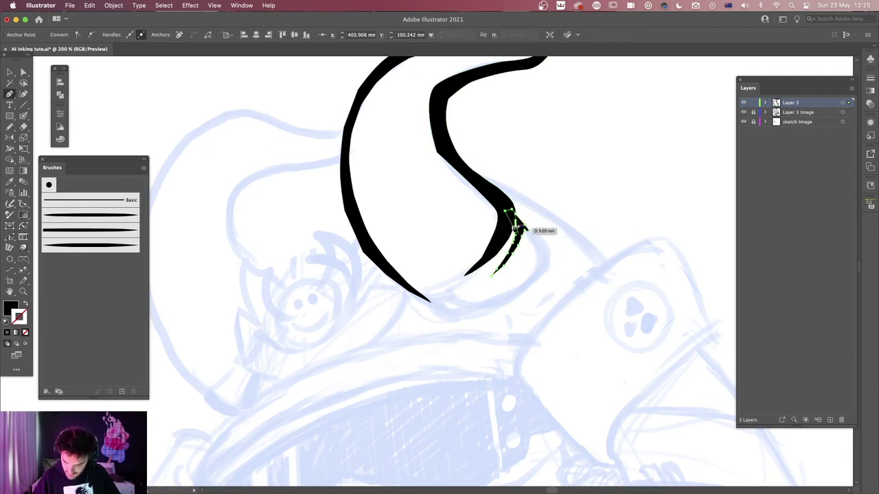
key("a")
left_click(557, 206)
left_click_drag(530, 309, 461, 386)
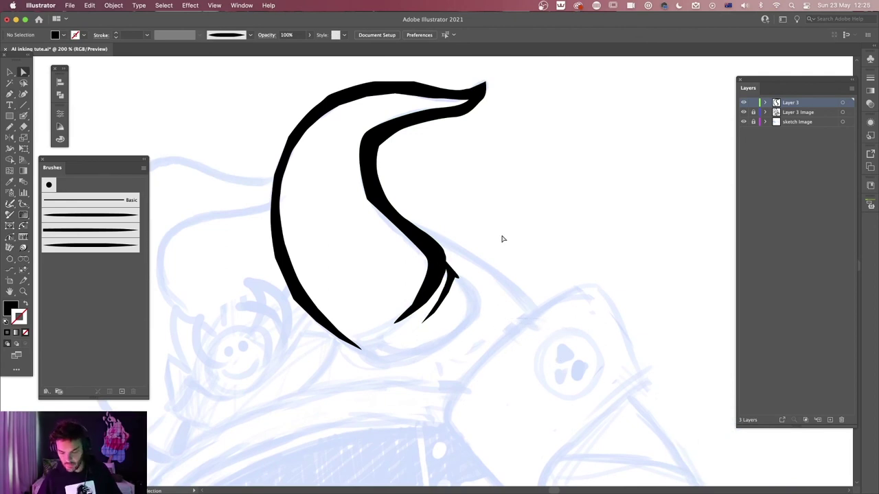
scroll(502, 239, "left", 3)
scroll(502, 239, "up", 1)
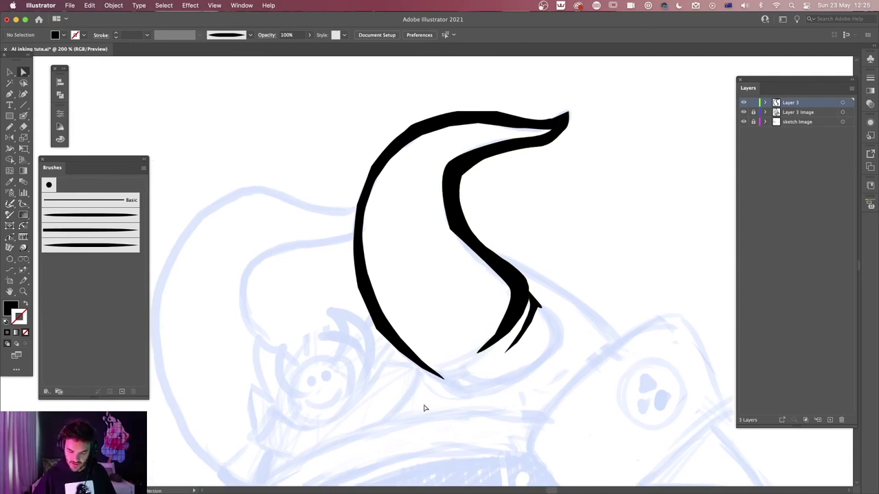
Delete the black-filled horn shapes, leaving only the blue horn sketch
key("p")
scroll(416, 308, "left", 5)
scroll(416, 309, "down", 2)
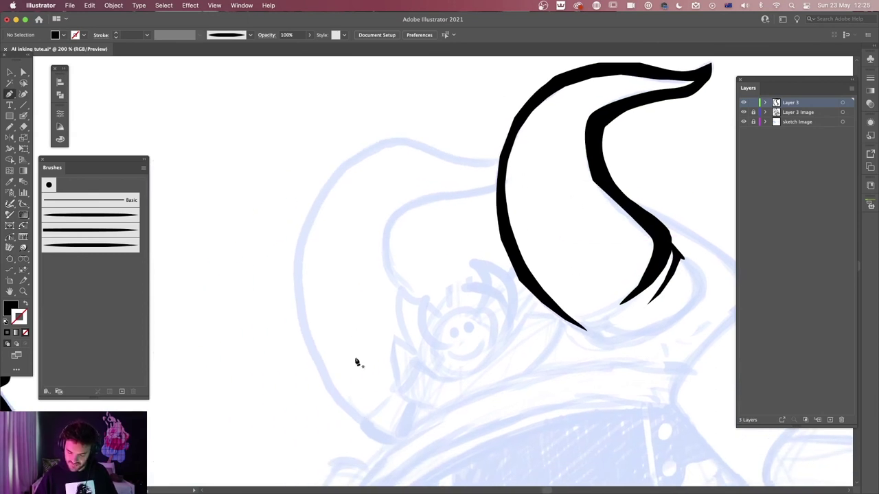
scroll(508, 275, "right", 4)
scroll(508, 275, "up", 3)
key("v")
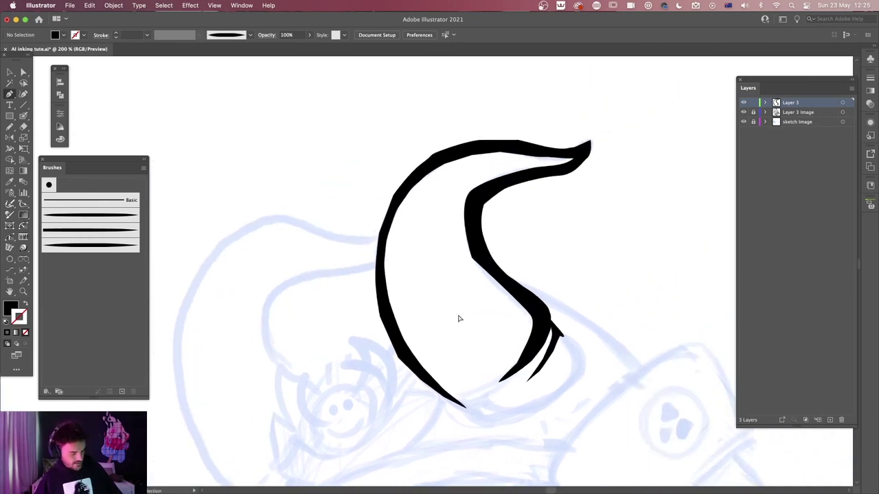
left_click(557, 302)
key("BackSpace")
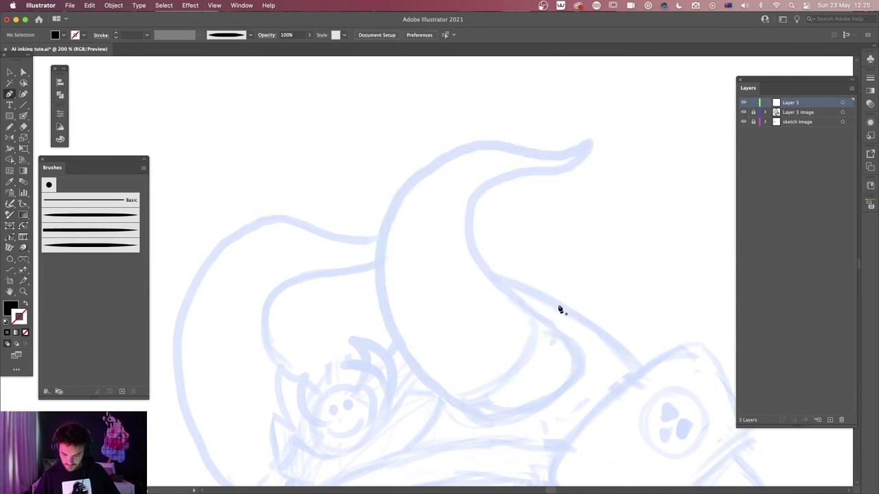
Pan down until the goggles and rope are in view
scroll(543, 320, "down", 1)
scroll(540, 322, "down", 2)
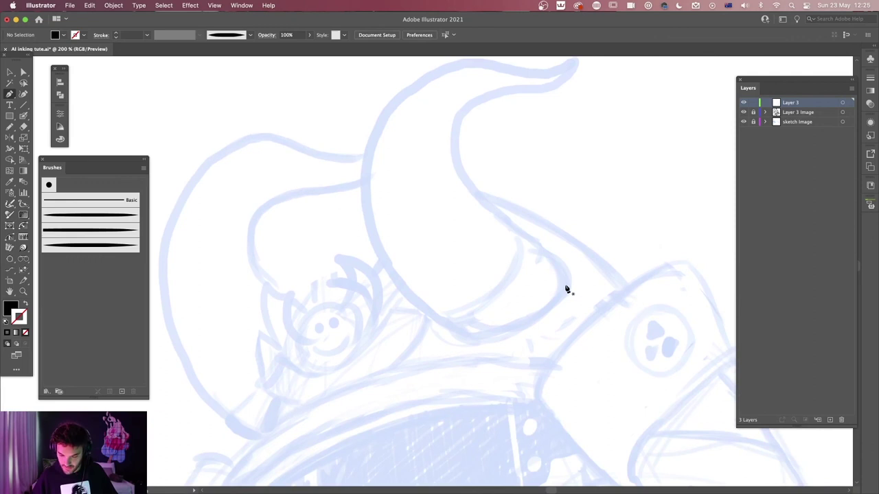
left_click_drag(560, 274, 559, 300)
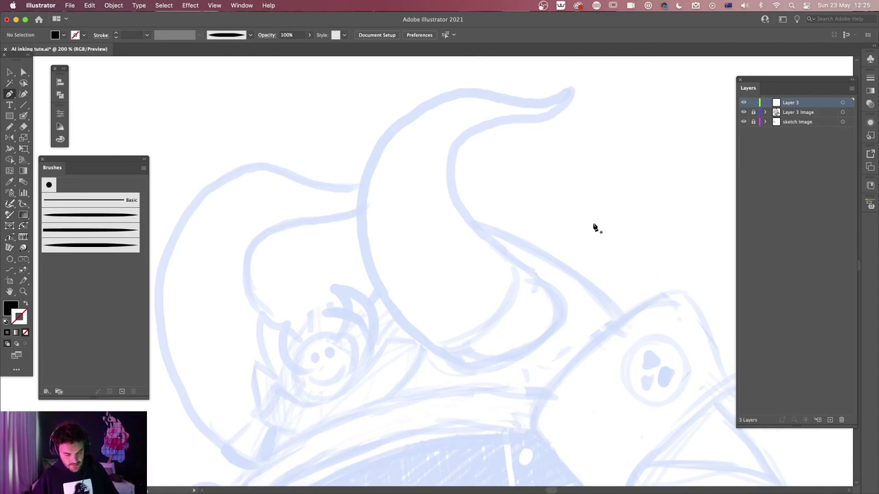
scroll(585, 261, "down", 10)
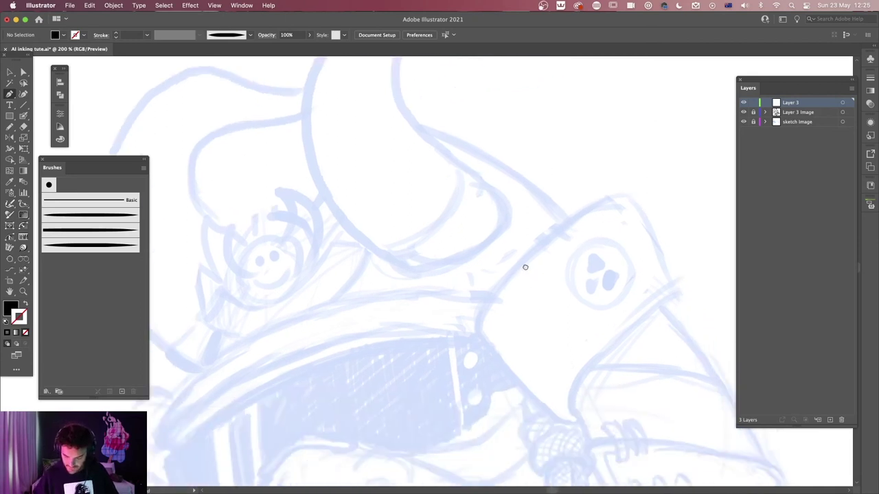
left_click_drag(590, 336, 531, 220)
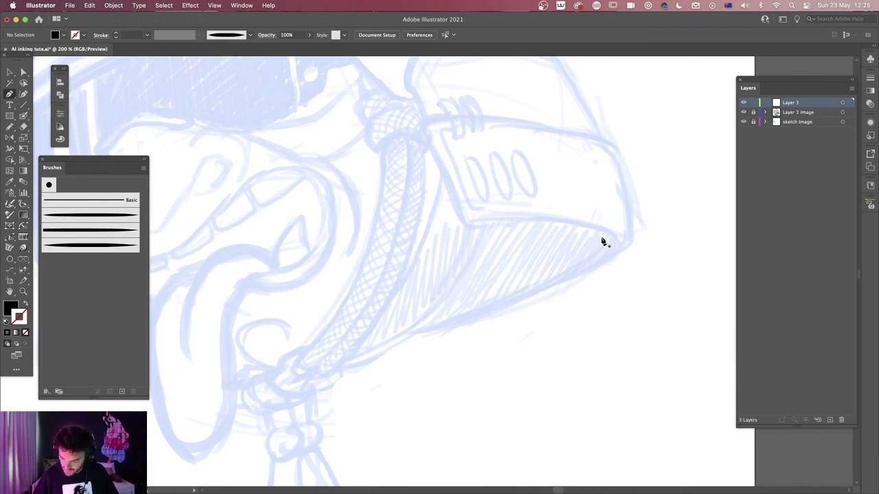
Draw a curve along the lower hatching beside the rope and remove its brush, leaving a plain line
left_click_drag(598, 250, 507, 294)
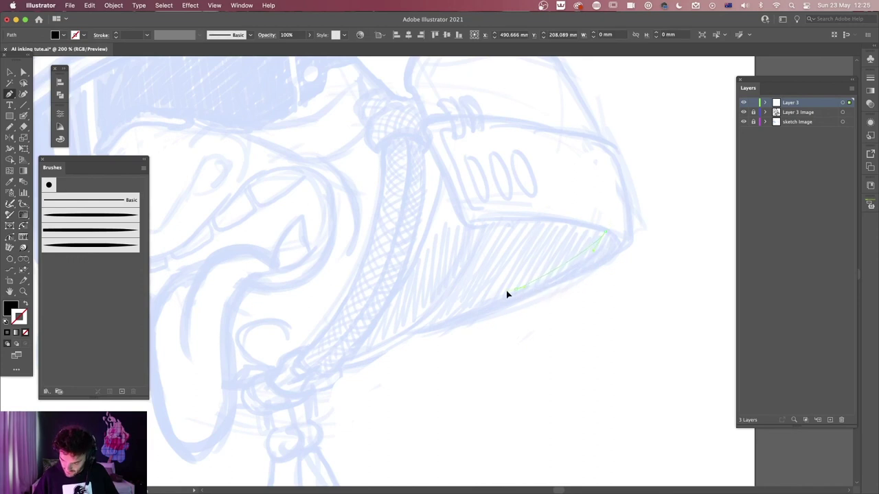
left_click(484, 318, "super")
left_click(537, 271)
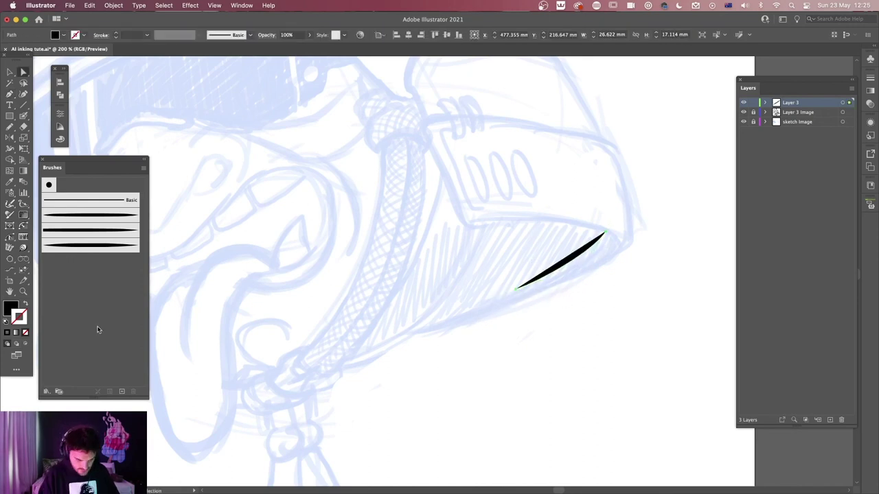
left_click(97, 391)
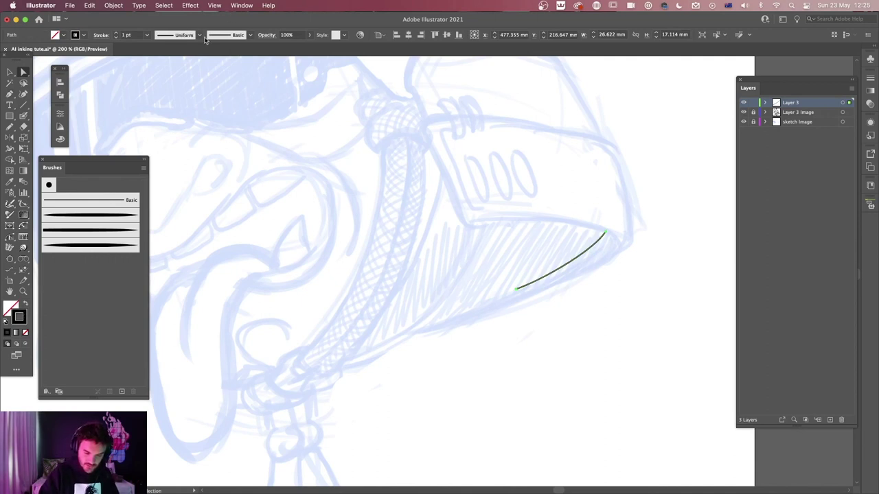
Raise the curve to a 9 pt stroke and taper its lower-left end to a point
left_click(199, 35)
left_click(116, 33)
left_click(116, 32)
left_click(116, 33)
left_click(116, 33)
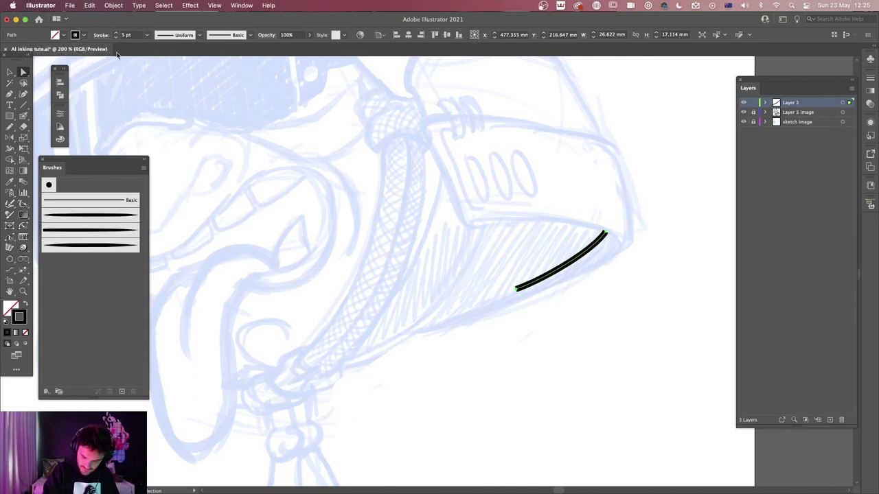
left_click(116, 33)
left_click(116, 33)
left_click(116, 33)
left_click(116, 33)
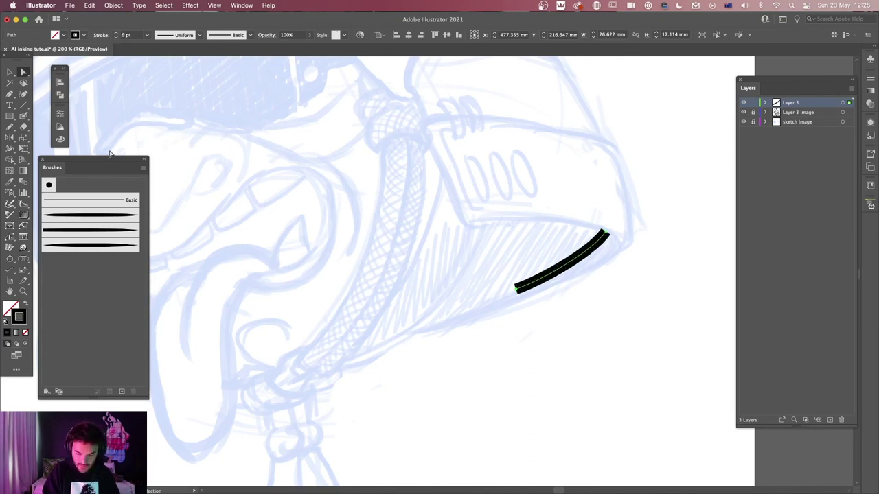
key("shift+w")
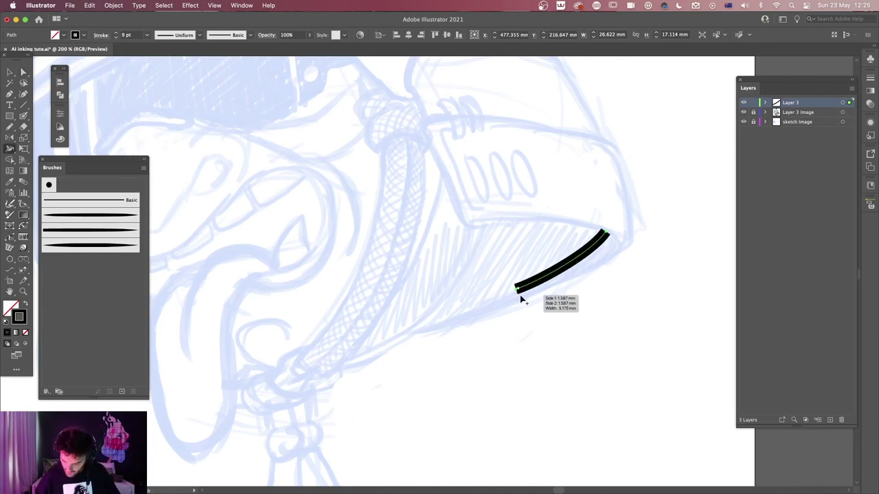
left_click_drag(515, 291, 516, 292)
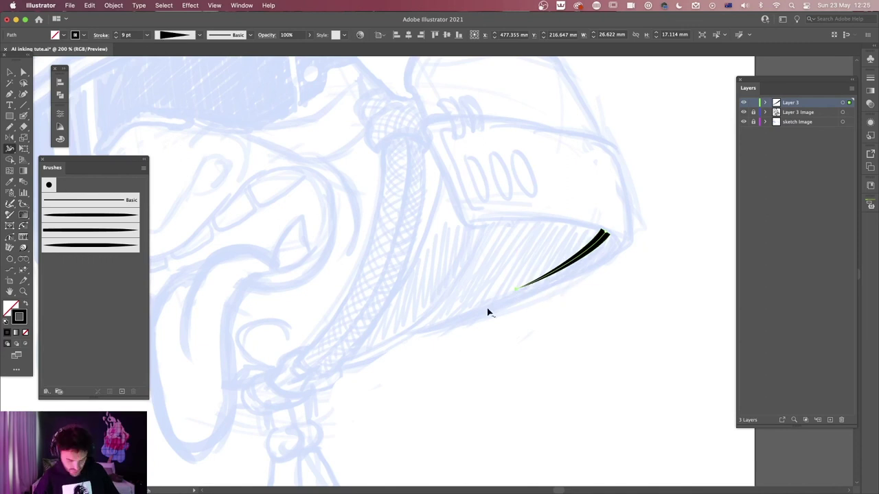
Place a copy of the tapered stroke up-left, nudge its tail anchor down, and select both strokes
key("v")
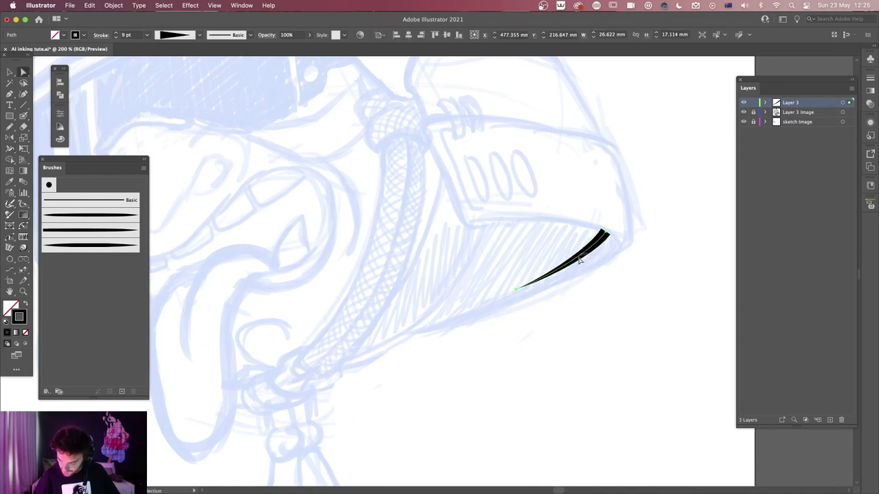
mouse_move(580, 259)
left_mouse_down()
mouse_move(547, 240)
mouse_move(554, 224)
mouse_move(542, 244)
mouse_move(547, 222)
mouse_move(573, 199)
mouse_move(553, 223)
left_mouse_up()
left_click(618, 231)
left_click_drag(483, 255, 485, 263)
left_click(592, 298)
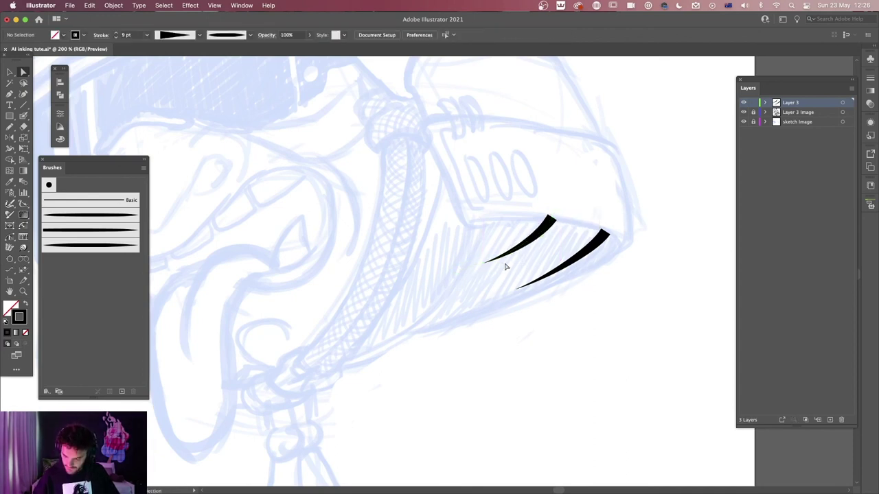
left_click_drag(509, 200, 647, 320)
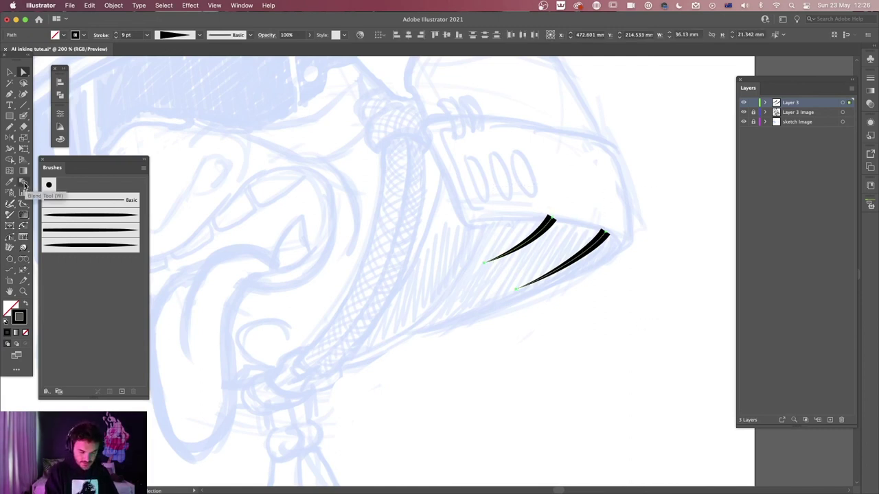
Blend the two tapered strokes with Specified Steps set to 4, then pick the blend's upper-left anchor
left_click(24, 183)
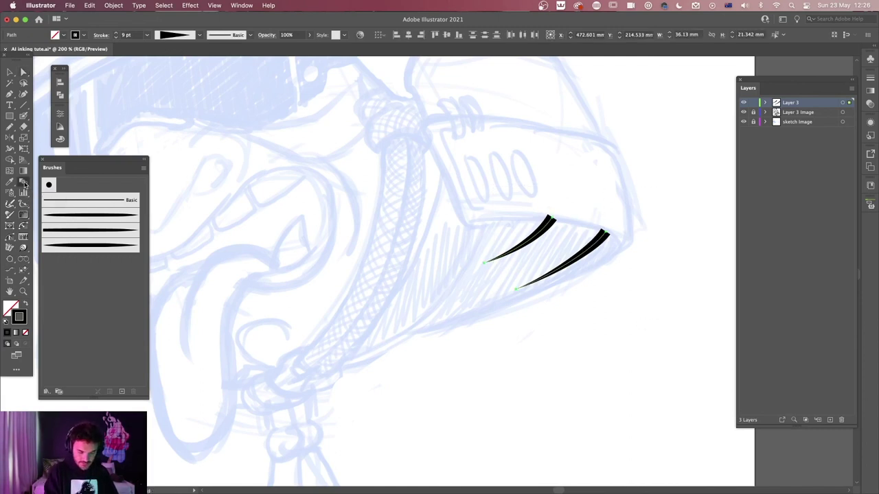
left_click(588, 255)
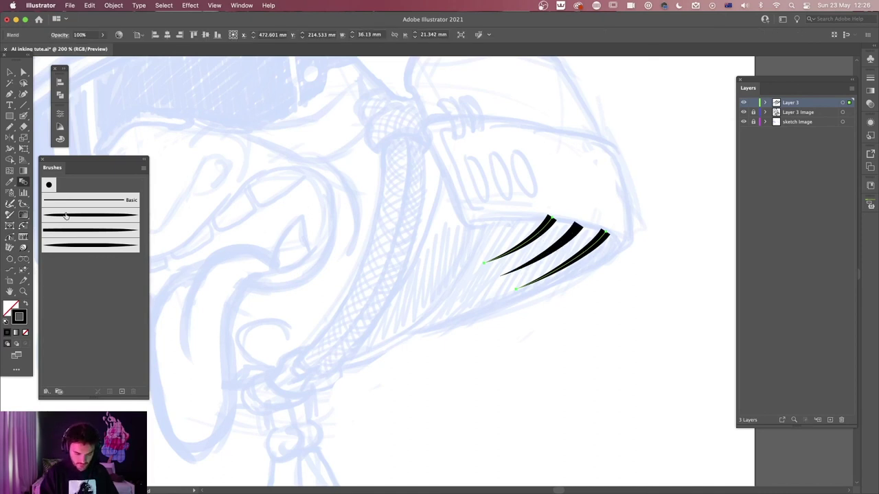
double_click(24, 183)
left_click_drag(132, 59, 389, 144)
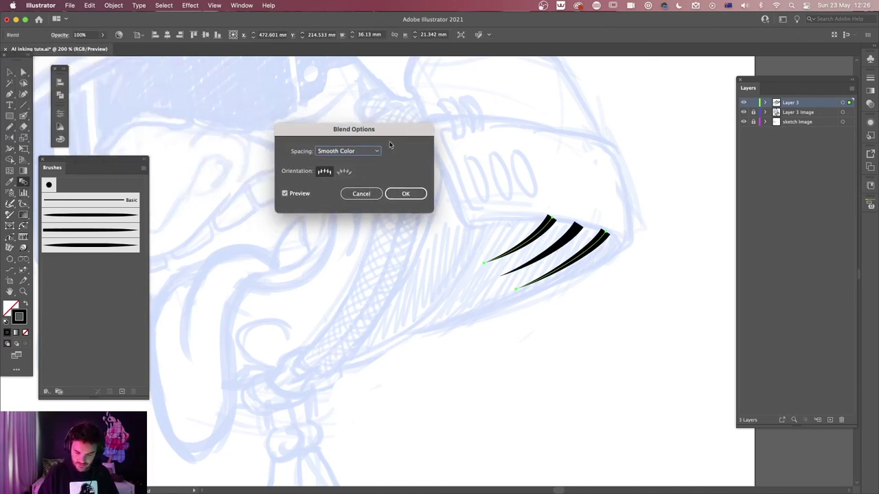
left_click(361, 151)
left_click(340, 172)
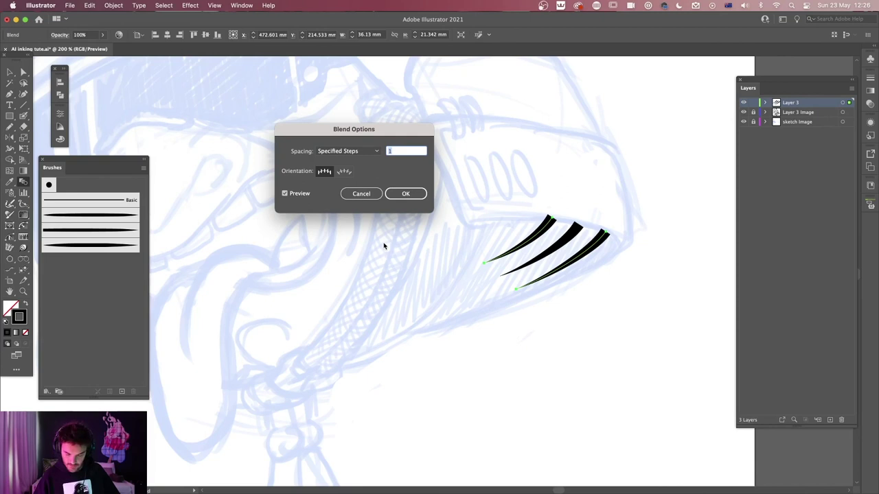
type("4")
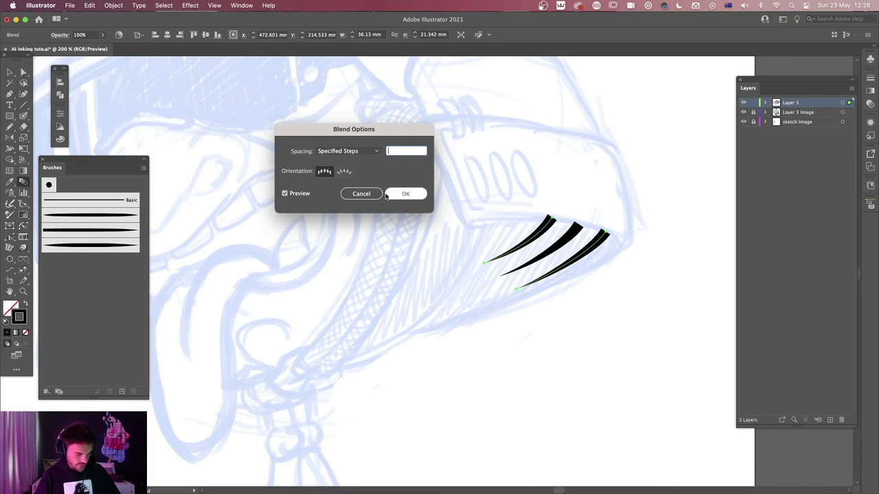
left_click(287, 194)
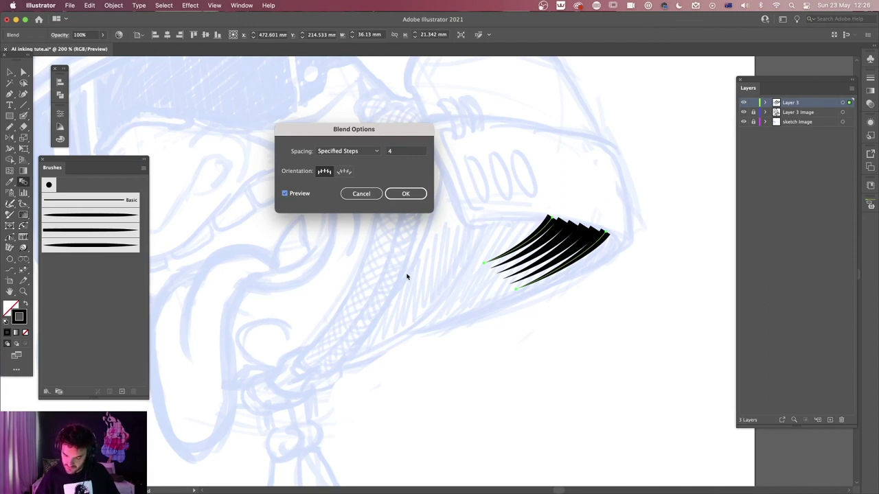
left_click(405, 194)
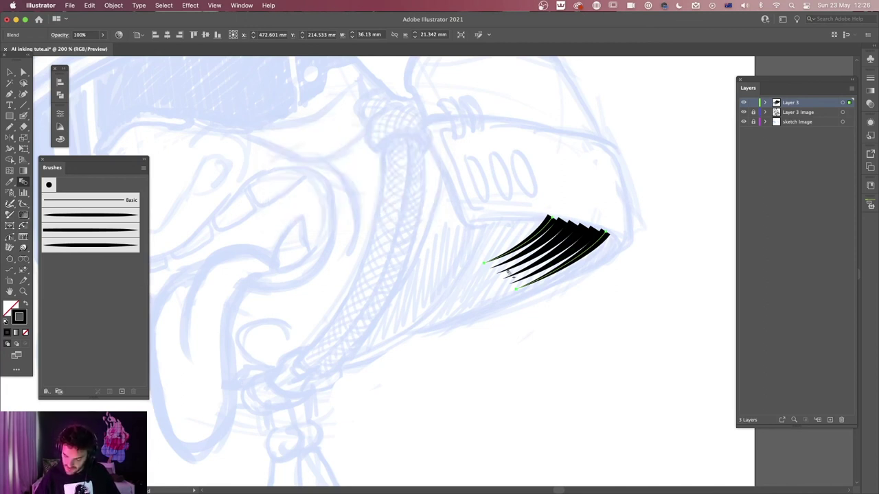
key("v")
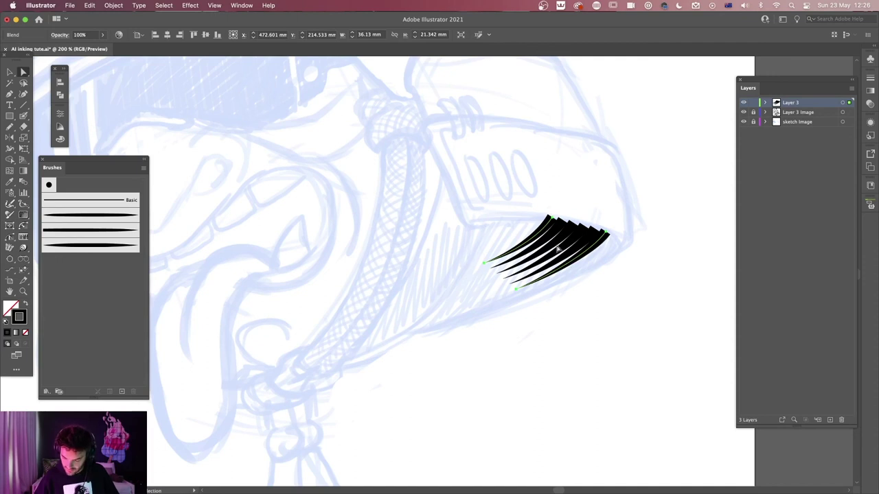
key("a")
left_click(485, 265)
Drag the blend's end anchors so the five hatching strokes fan longer down-left, then zoom out
mouse_move(485, 265)
left_mouse_down()
mouse_move(522, 253)
mouse_move(504, 249)
left_mouse_up()
left_click_drag(519, 291, 472, 314)
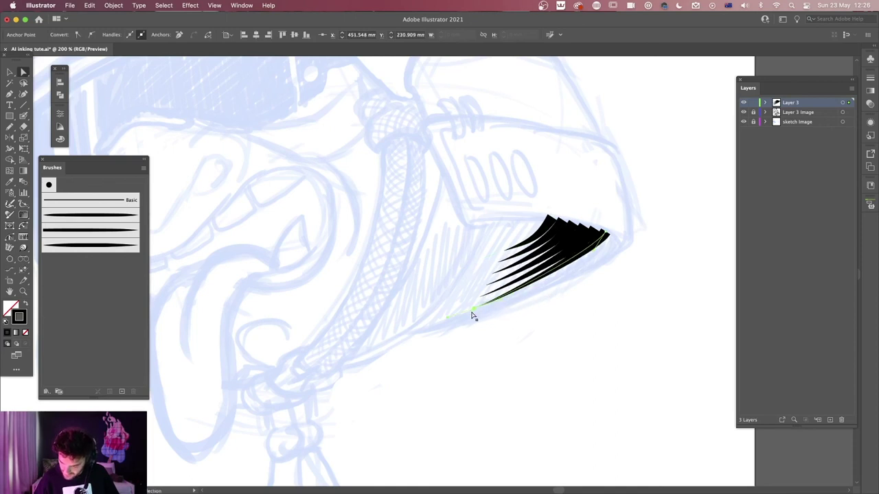
left_click(543, 310)
key("super+minus")
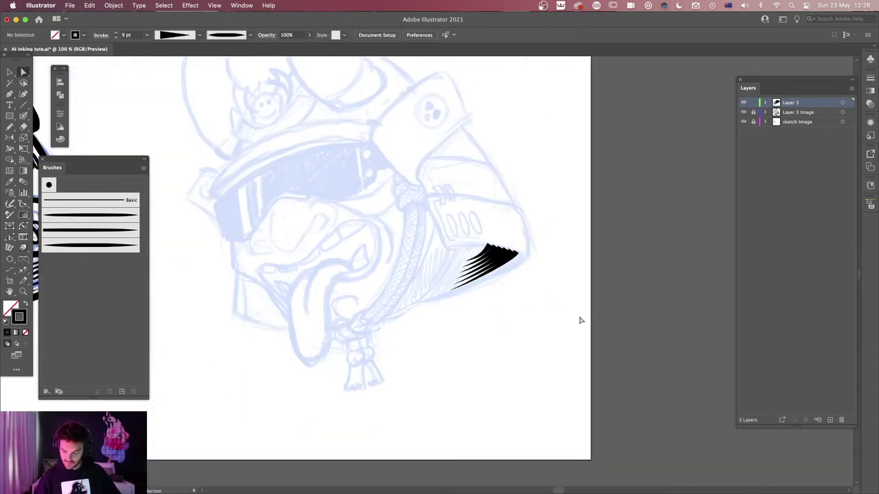
scroll(516, 296, "up", 2)
left_click(516, 287)
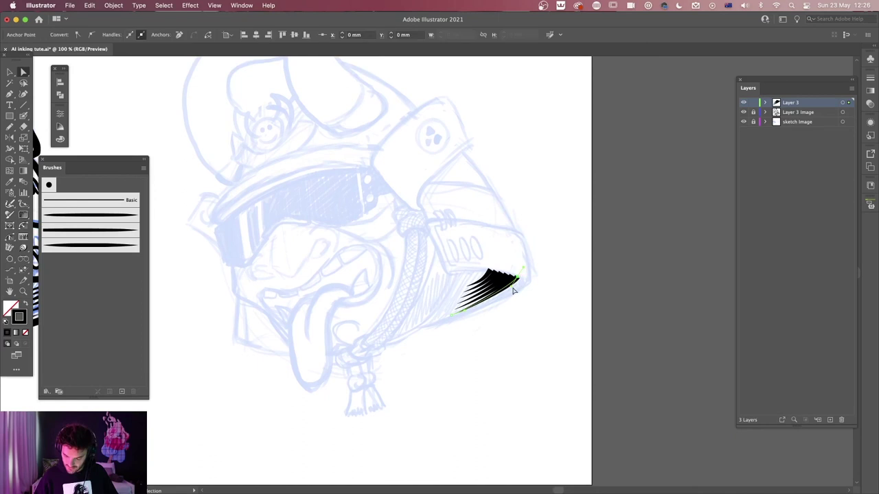
left_click(529, 322)
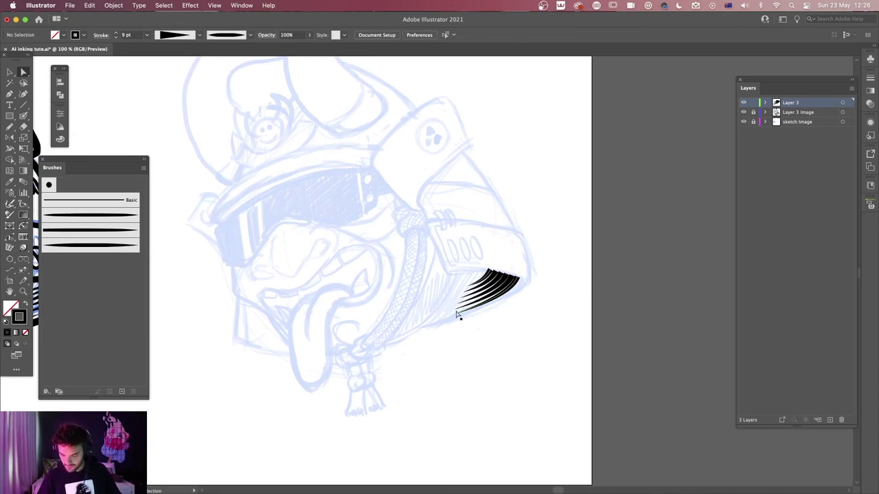
scroll(474, 350, "left", 2)
scroll(474, 350, "up", 1)
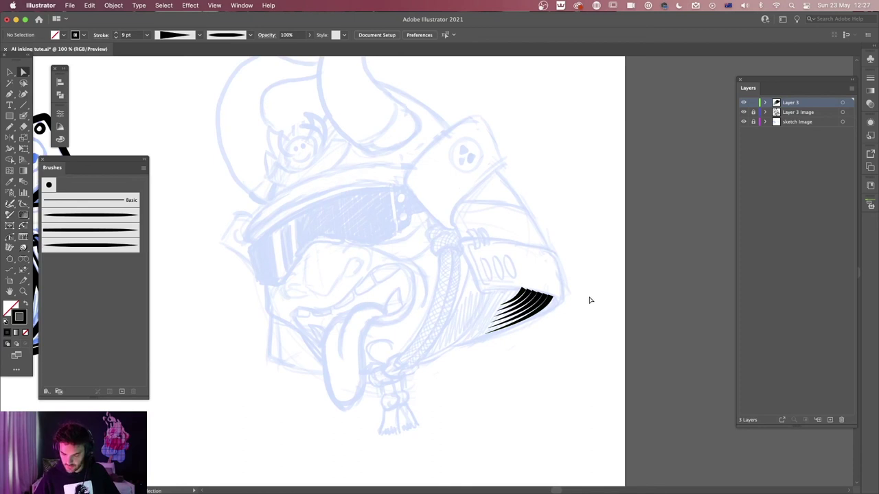
Zoom out to 66.67% and switch to the Blob Brush tool from the Paintbrush flyout
scroll(436, 324, "down", 4)
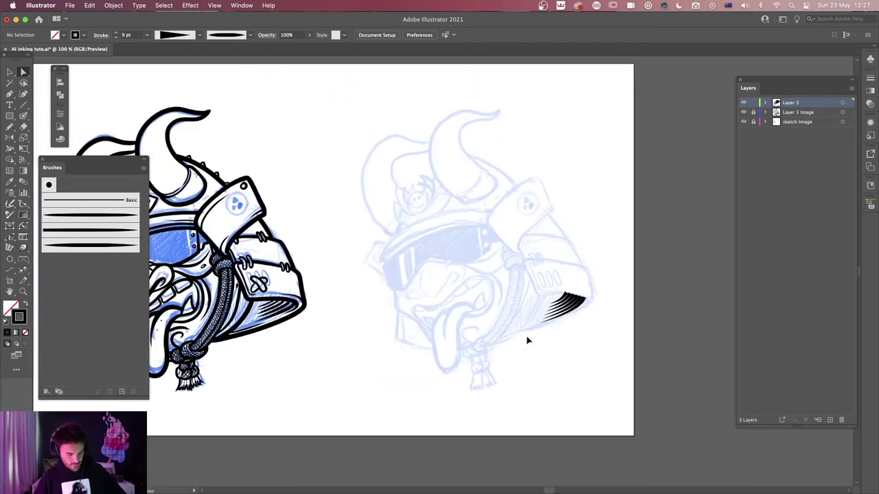
scroll(436, 268, "left", 3)
key("b")
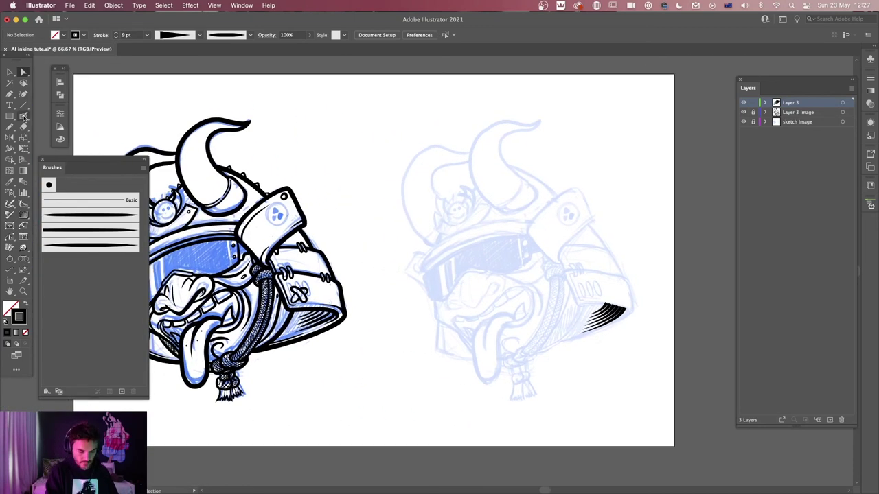
left_click(24, 118)
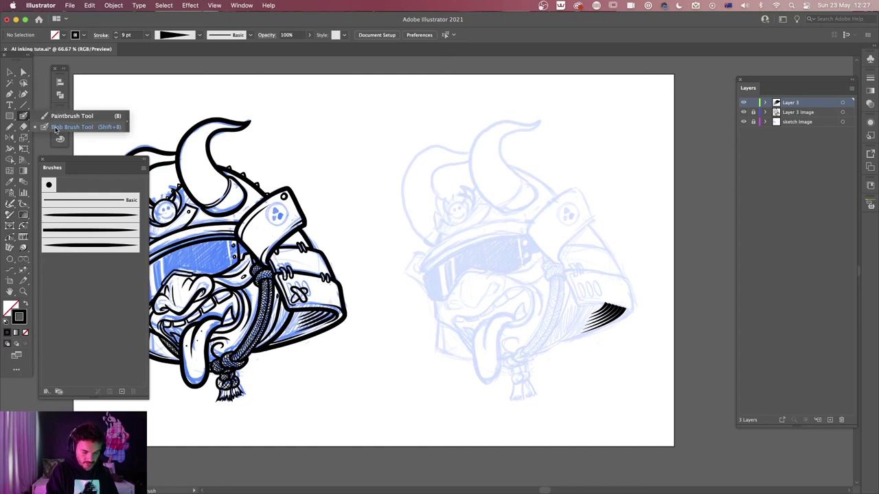
left_click(30, 130)
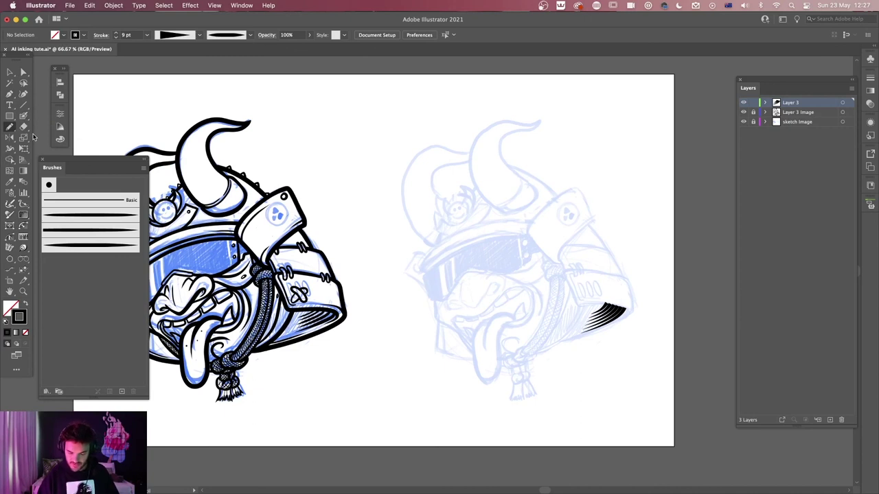
scroll(363, 363, "left", 5)
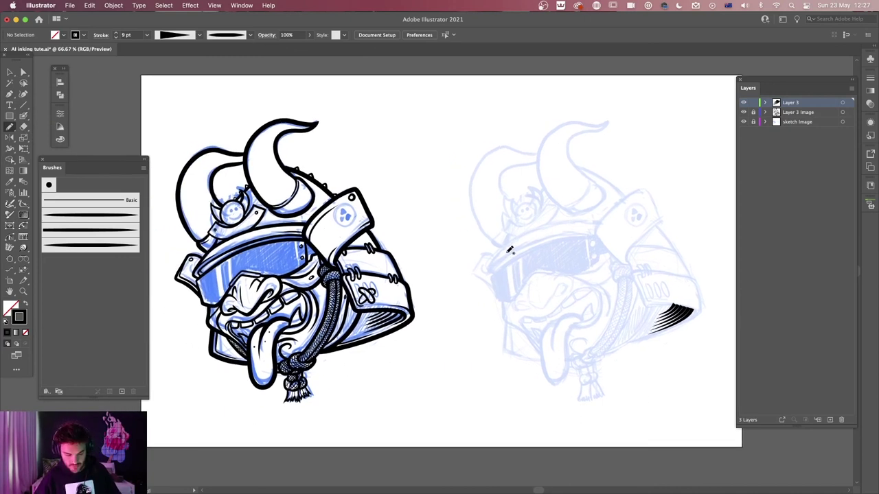